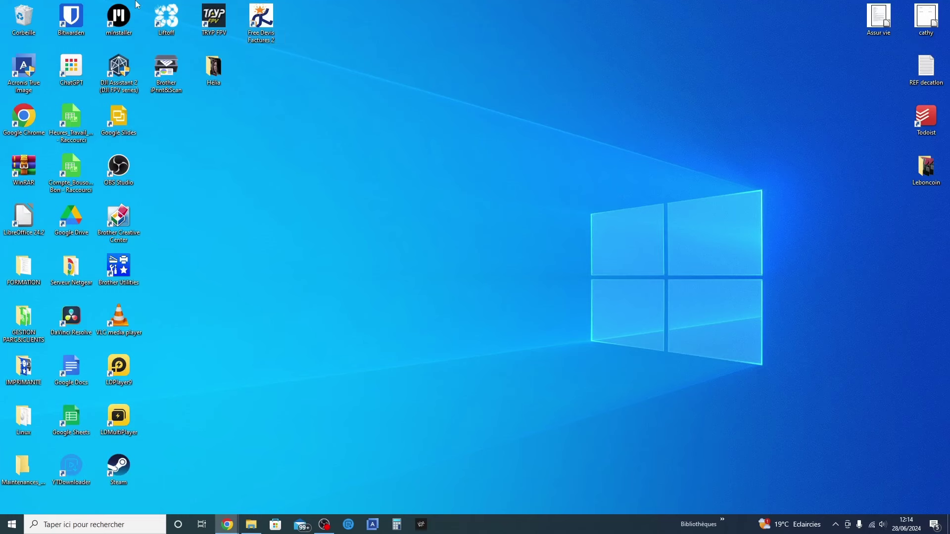
# Launch Free Devis Factures 2 and open the DDL-InformatiK company folder from the Bienvenue dialog
pyautogui.doubleClick(274, 32)
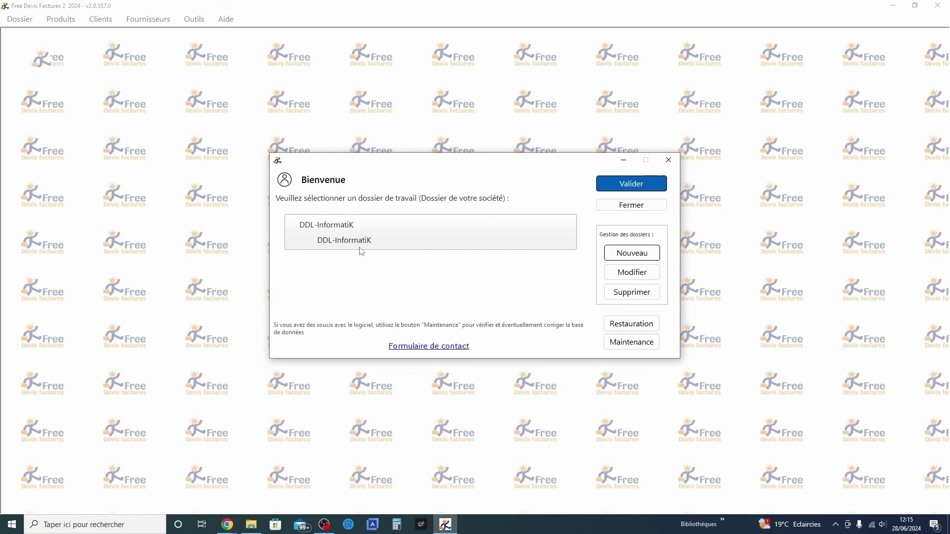
pyautogui.doubleClick(404, 219)
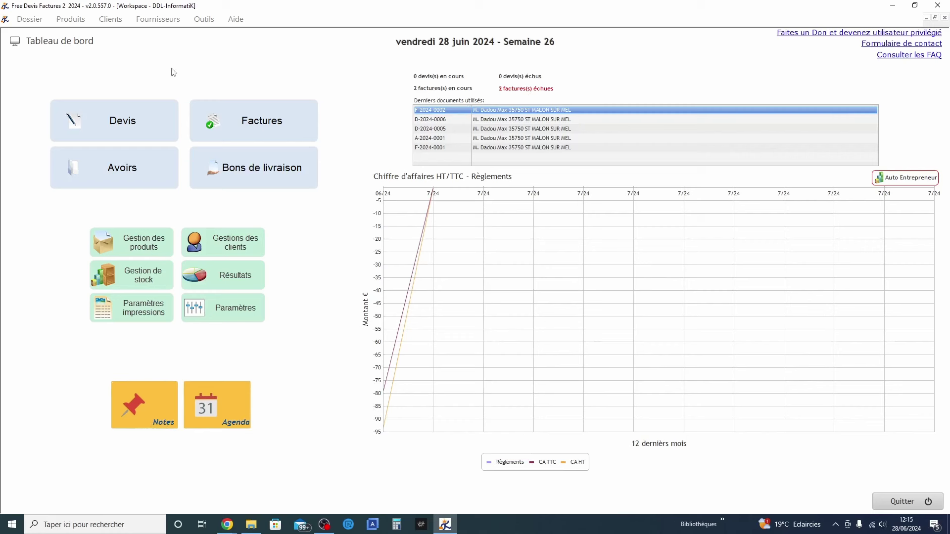
pyautogui.click(35, 20)
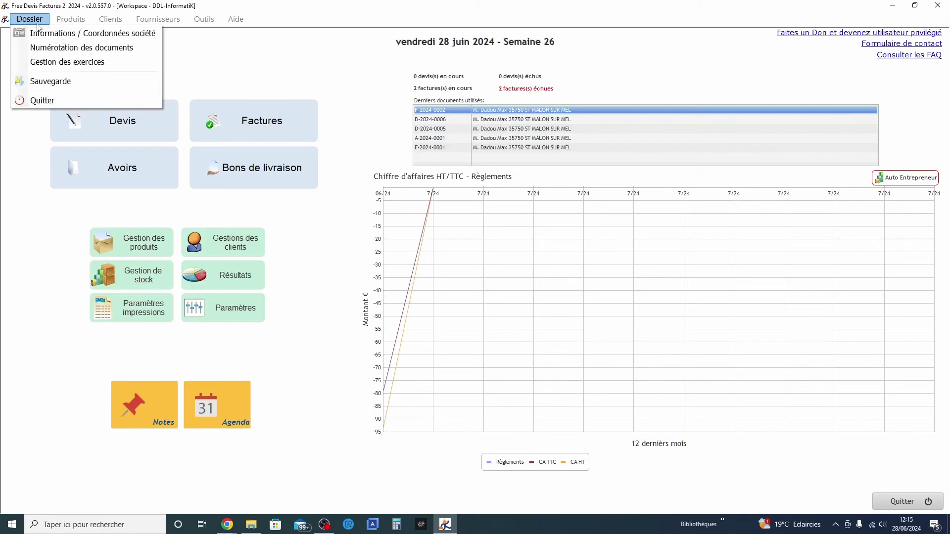
pyautogui.click(51, 47)
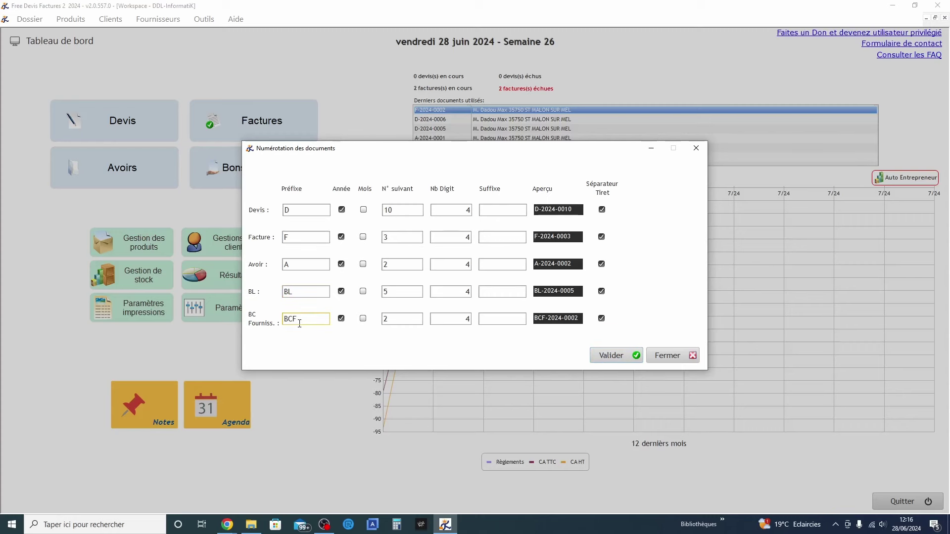
pyautogui.click(665, 355)
pyautogui.click(35, 19)
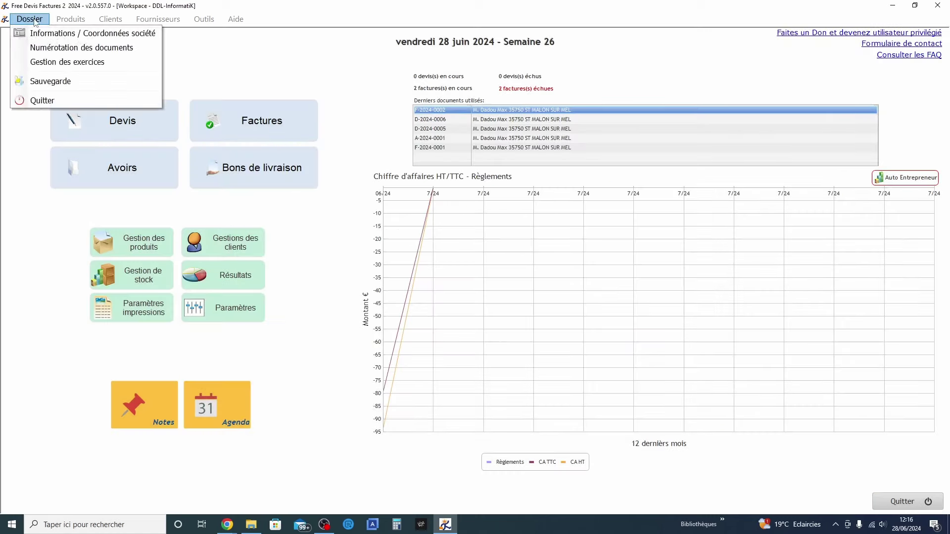
pyautogui.click(43, 61)
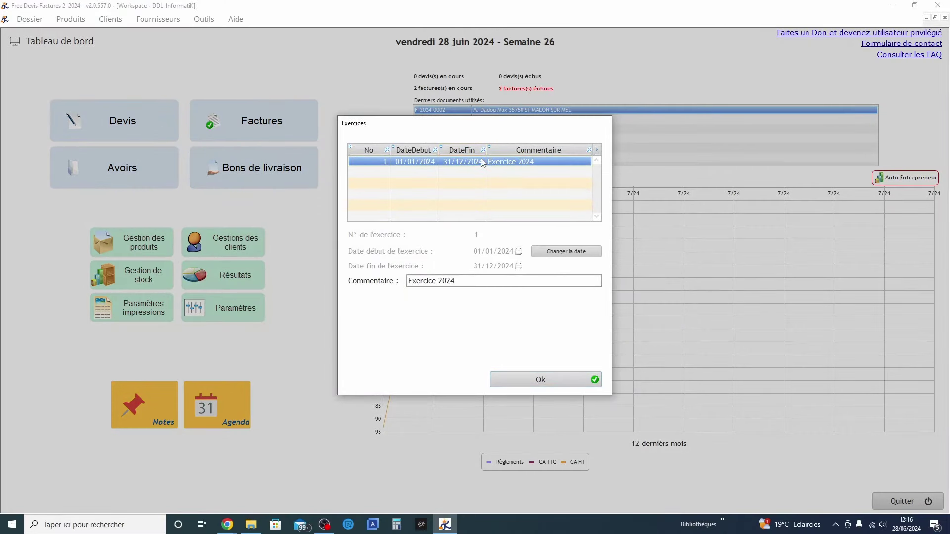
pyautogui.click(546, 380)
pyautogui.click(29, 19)
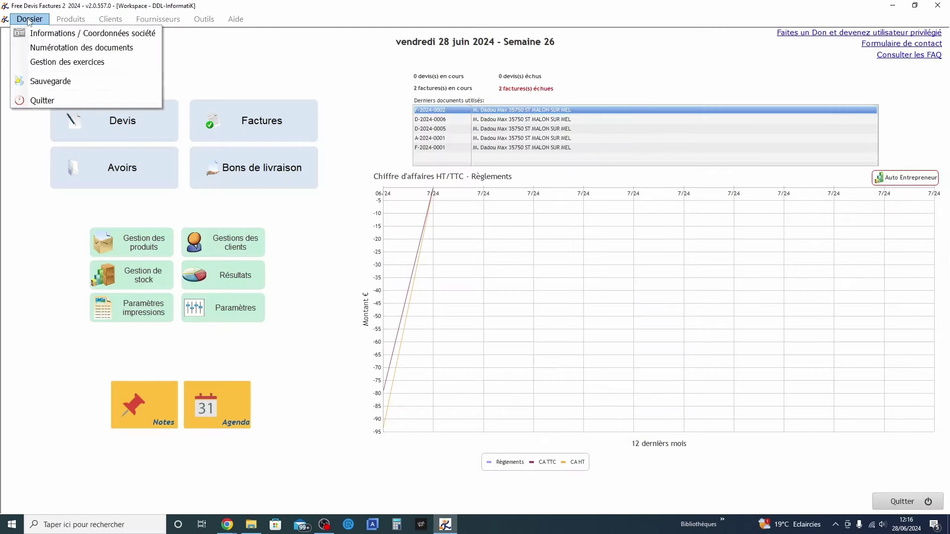
# Back up the company data with Dossier > Sauvegarde, then glance through the Outils menu
pyautogui.click(46, 85)
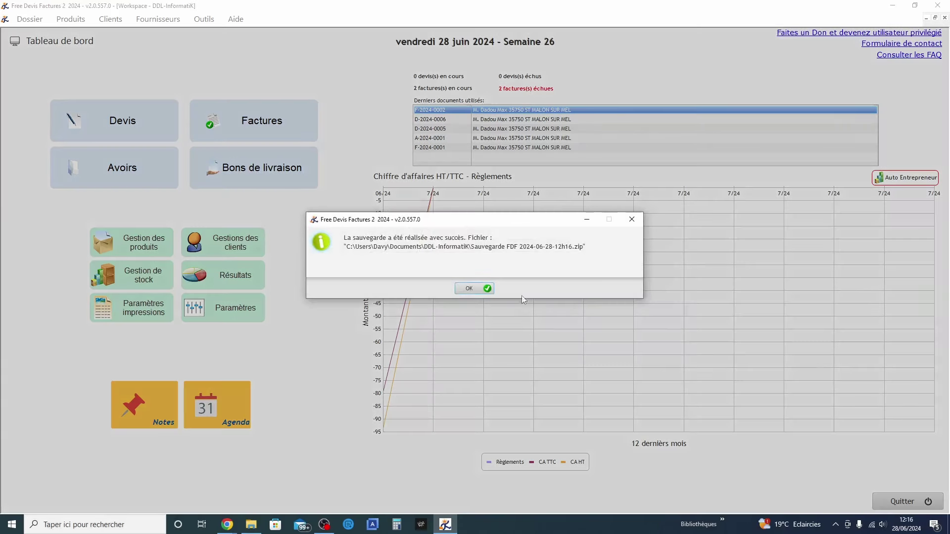
pyautogui.click(471, 289)
pyautogui.click(203, 19)
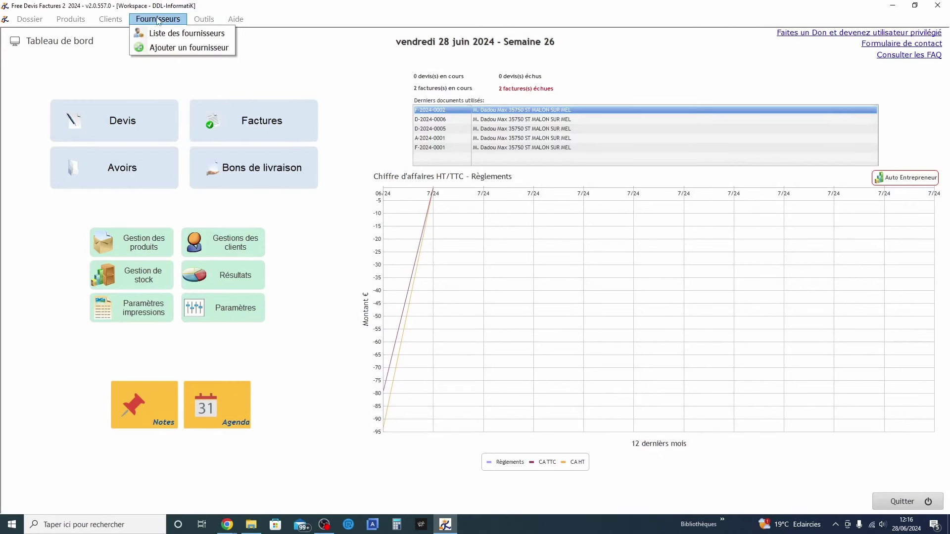
pyautogui.moveTo(65, 25)
pyautogui.moveTo(25, 20)
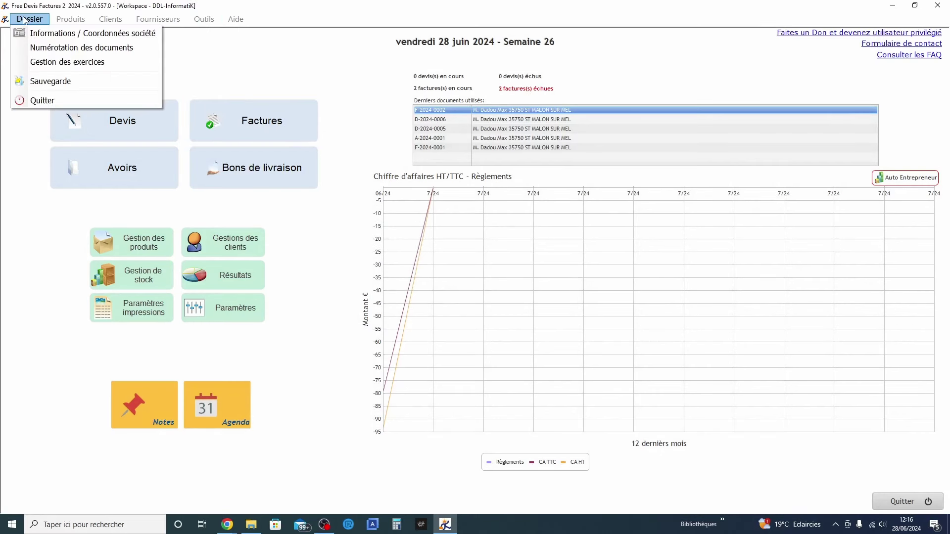
pyautogui.click(256, 353)
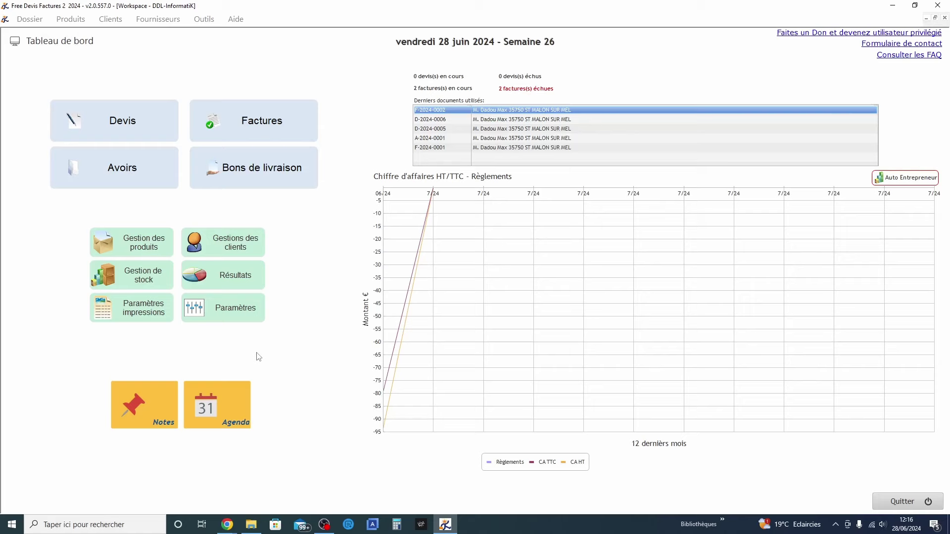
# Start quitting, then choose Ne pas quitter le logiciel to stay in the program
pyautogui.click(914, 500)
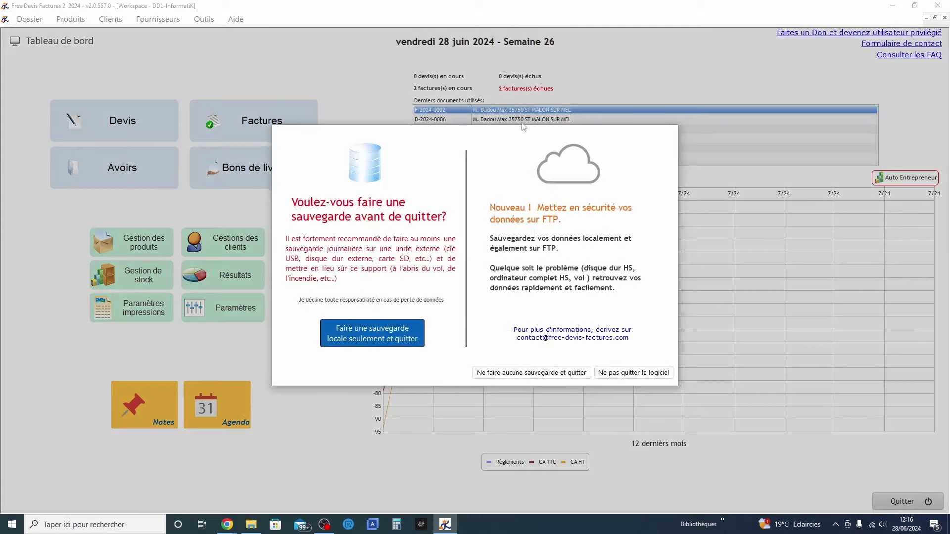
pyautogui.click(612, 372)
pyautogui.click(236, 18)
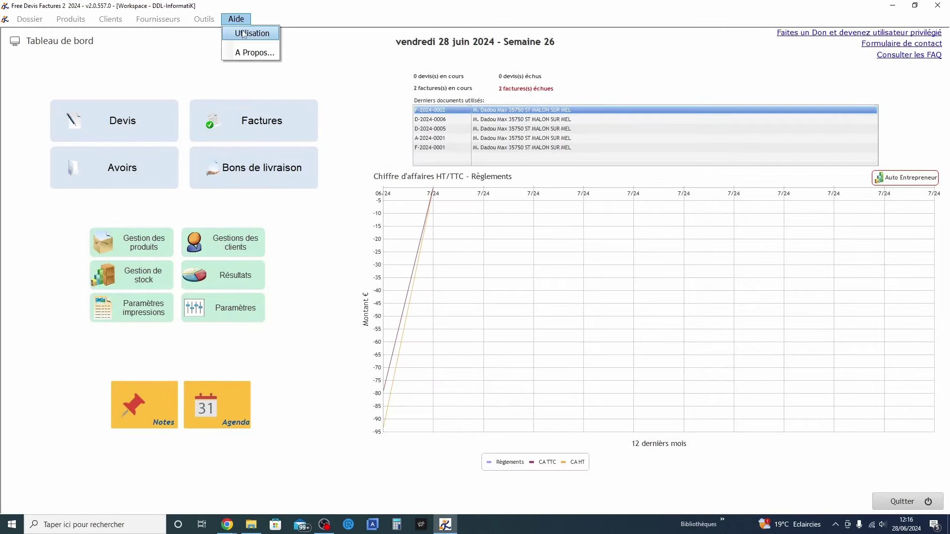
# Read the Aide > Utilisation warning about backups and liability and acknowledge it
pyautogui.click(243, 34)
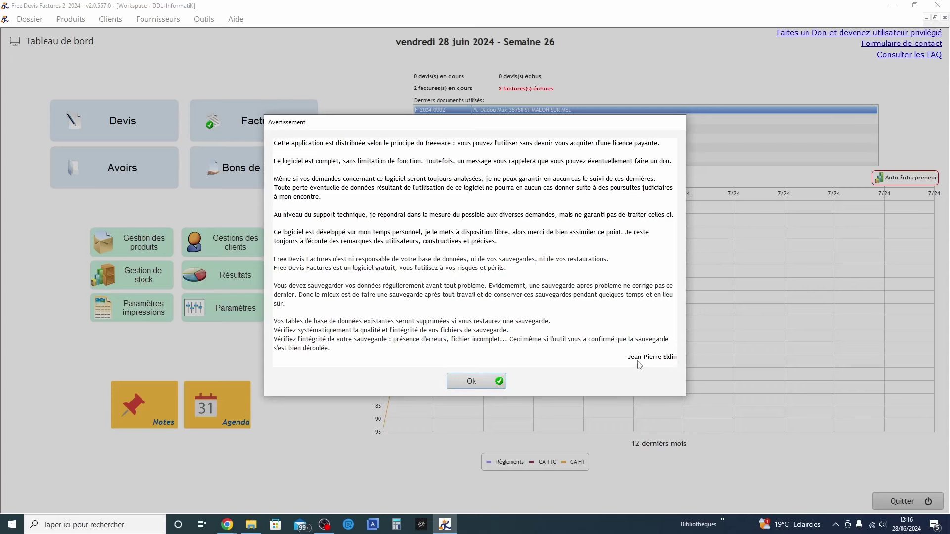
pyautogui.click(480, 380)
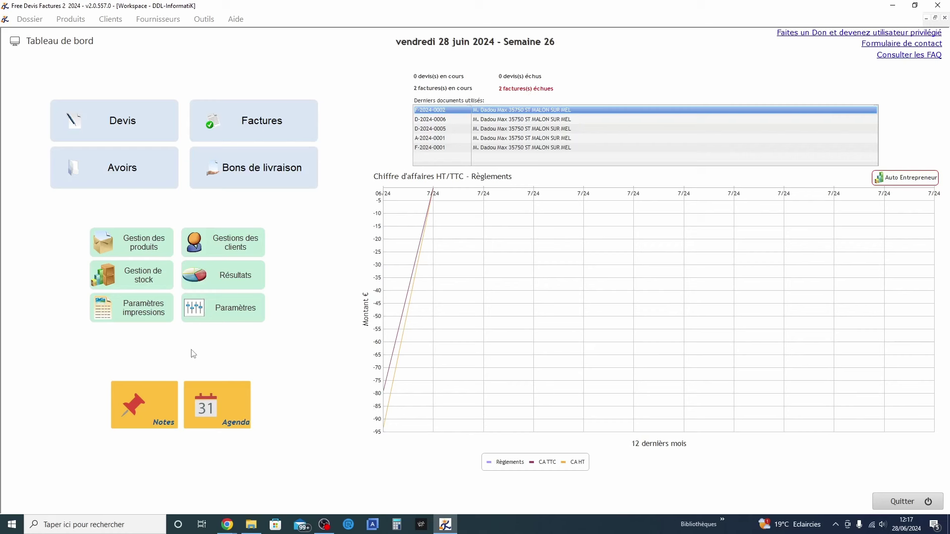
# Open the full product list, check its Famille drop-down, then close the list
pyautogui.click(138, 244)
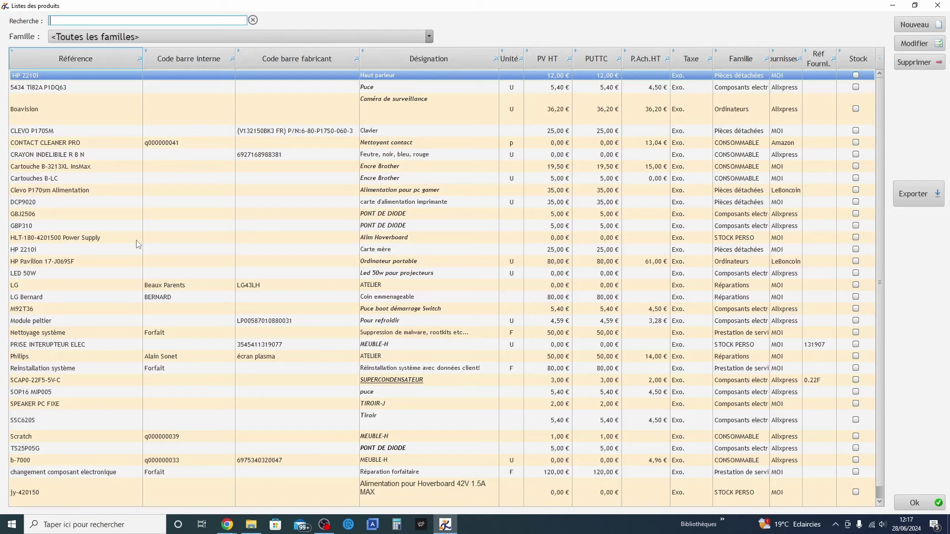
pyautogui.click(121, 38)
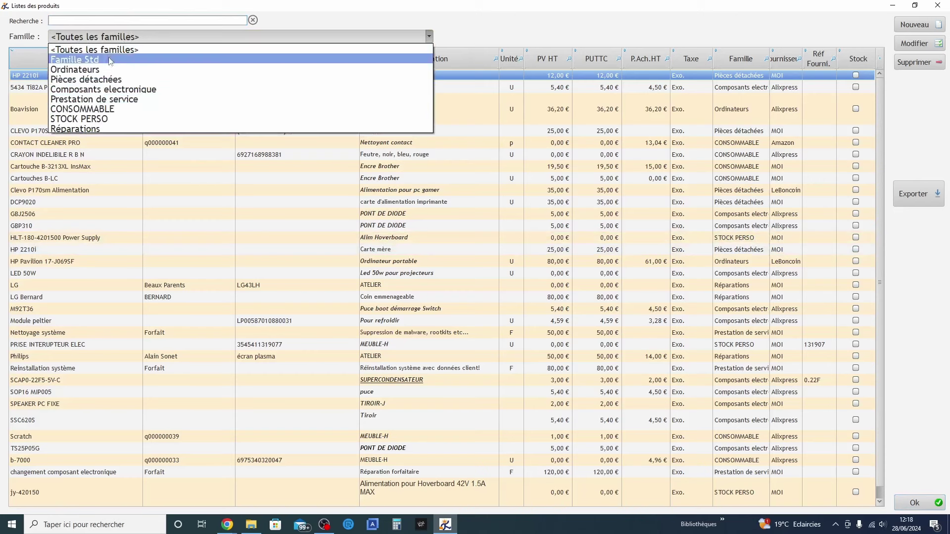
pyautogui.click(921, 503)
pyautogui.click(921, 503)
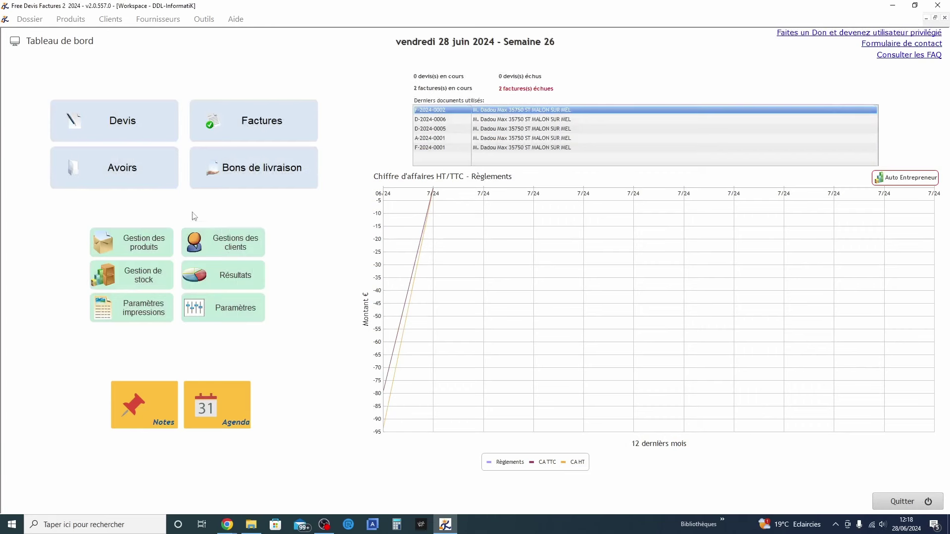
# Review the product units list (pièce, m², Kg, Heure, Forfait) and close it
pyautogui.click(71, 19)
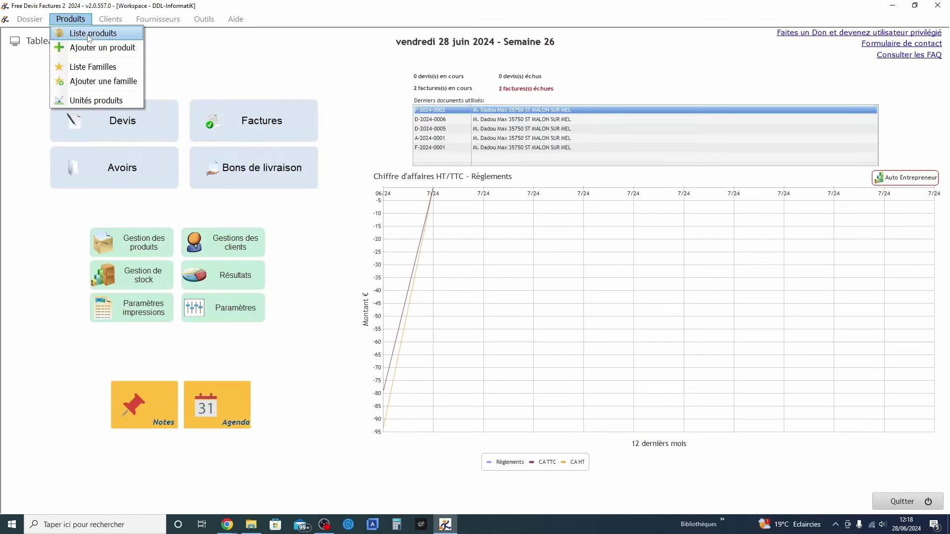
pyautogui.click(91, 100)
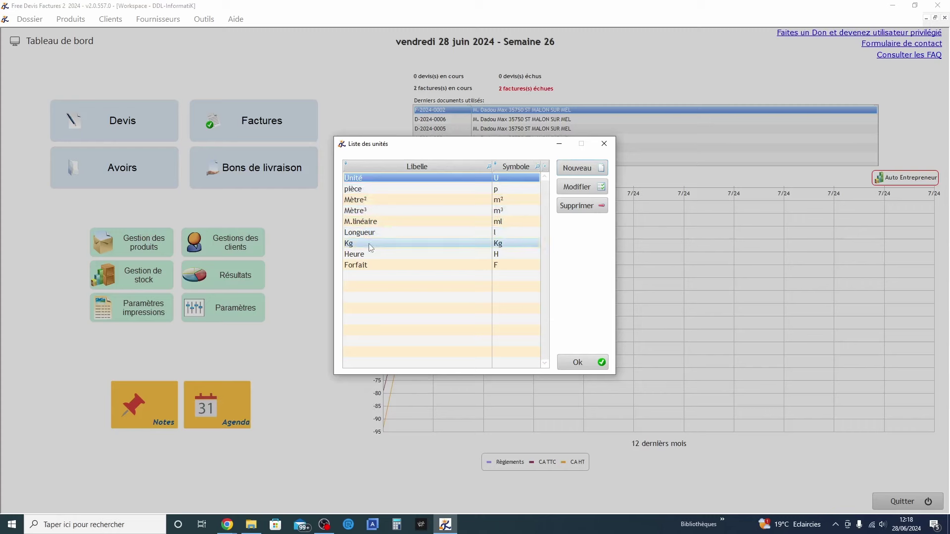
pyautogui.click(70, 17)
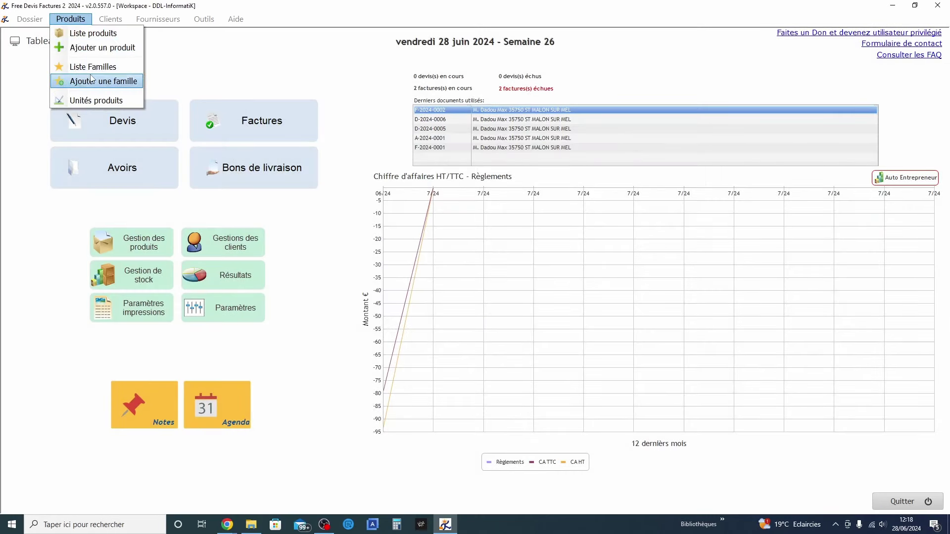
# Look at the tax rates list from the Outils menu, then close it
pyautogui.click(214, 81)
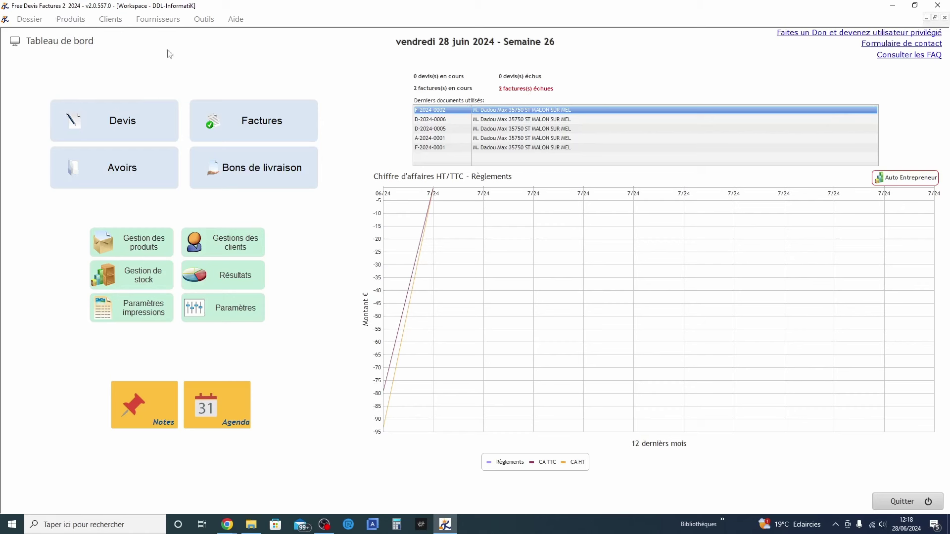
pyautogui.click(111, 19)
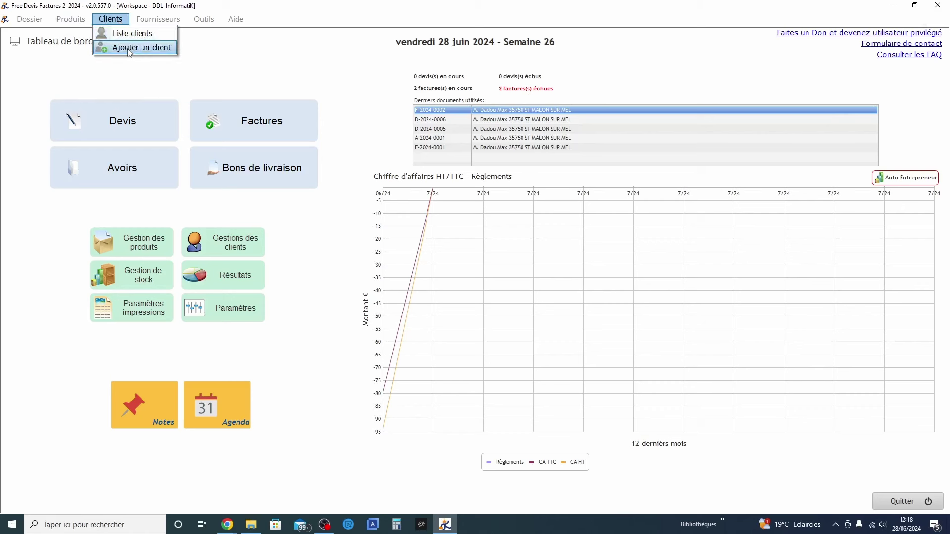
pyautogui.moveTo(163, 19)
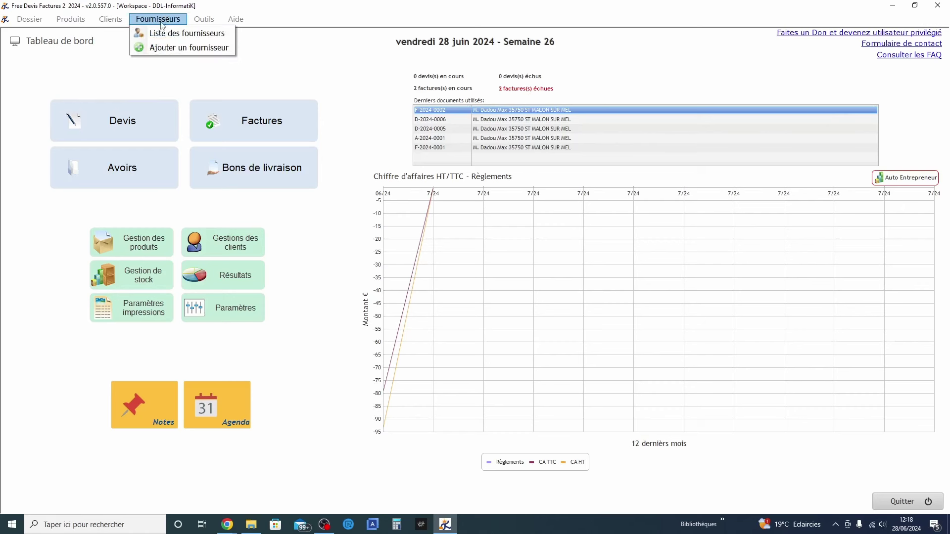
pyautogui.moveTo(203, 22)
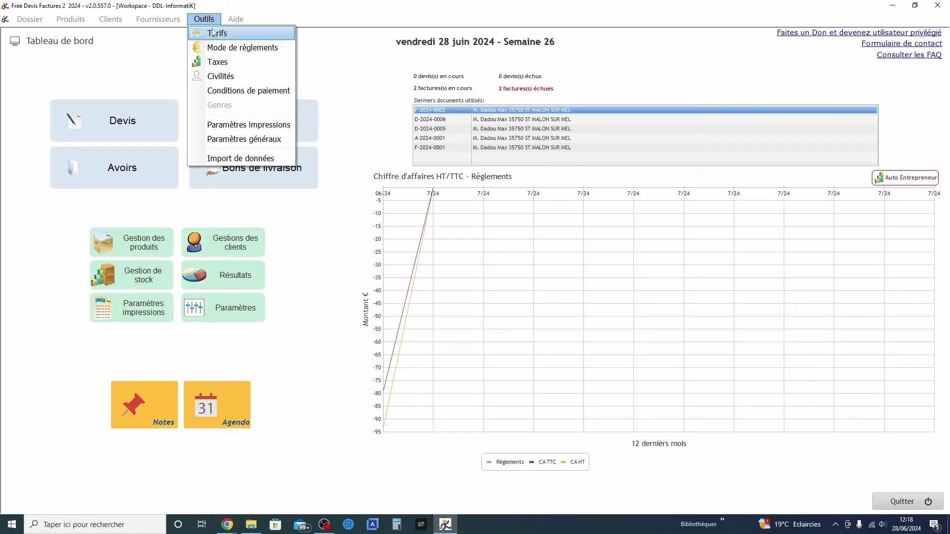
pyautogui.click(218, 62)
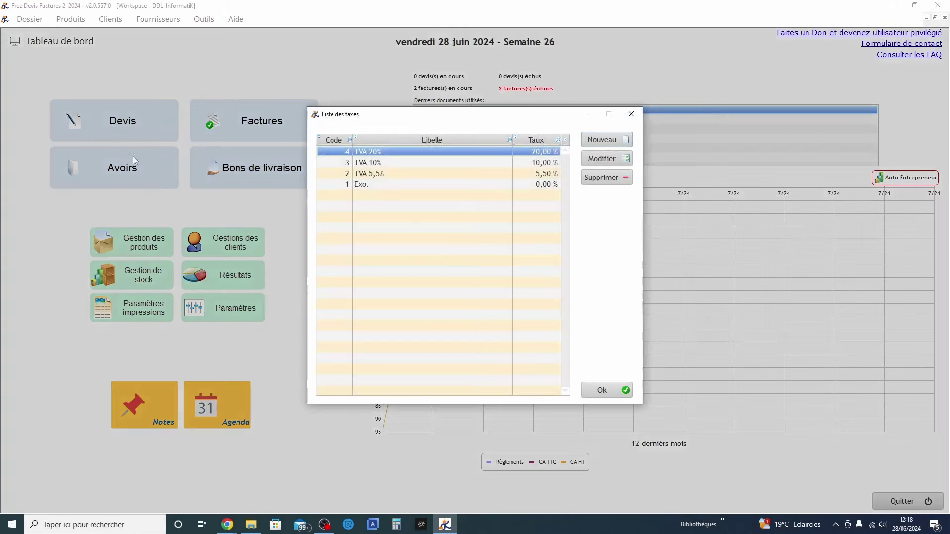
pyautogui.press('Escape')
pyautogui.click(204, 19)
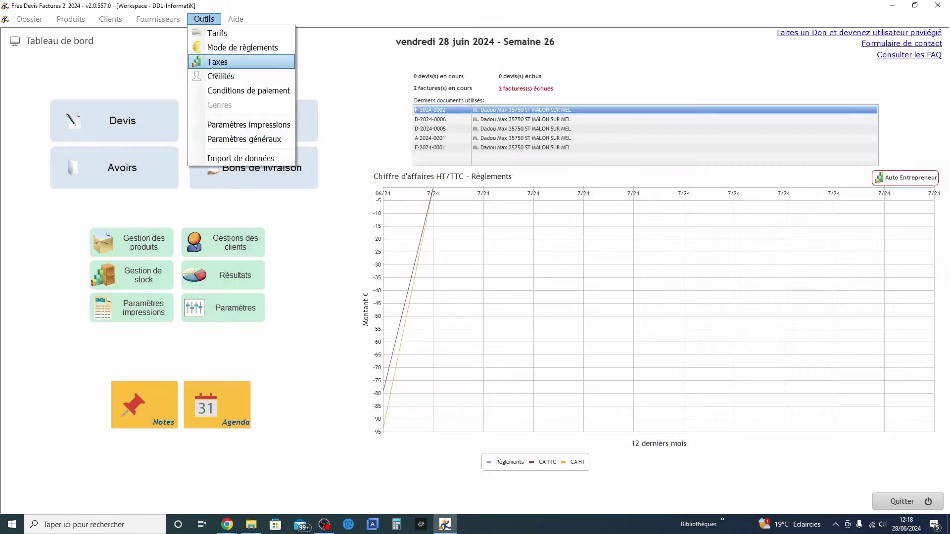
# Review the civilités list (M., Mme, SARL, EURL, Association) and close it, leaving Outils unchanged
pyautogui.click(218, 76)
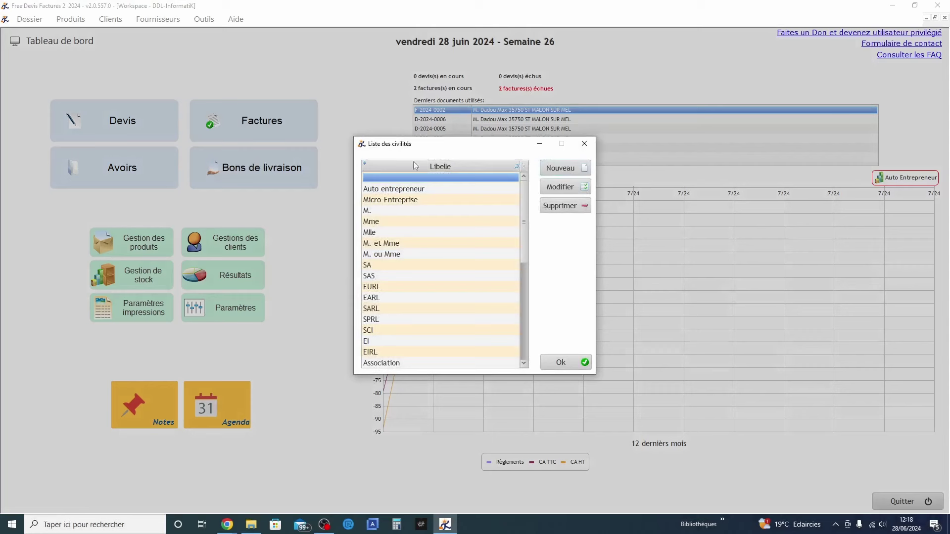
pyautogui.scroll(-5, 483, 275)
pyautogui.scroll(5, 483, 274)
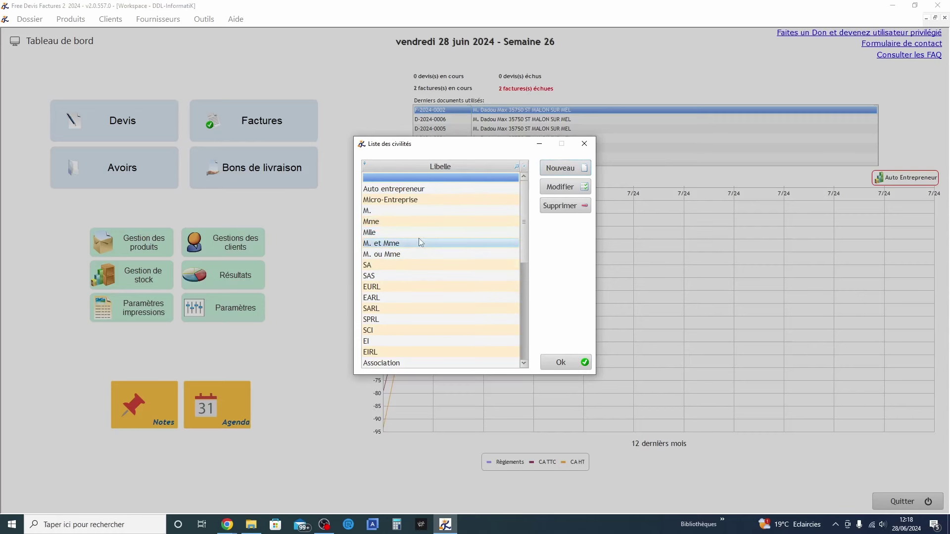
pyautogui.click(562, 363)
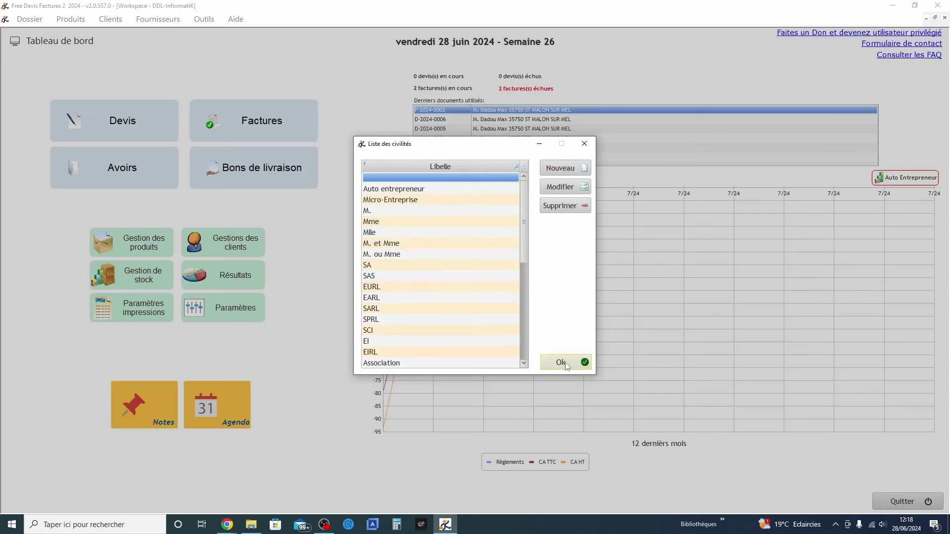
pyautogui.click(203, 19)
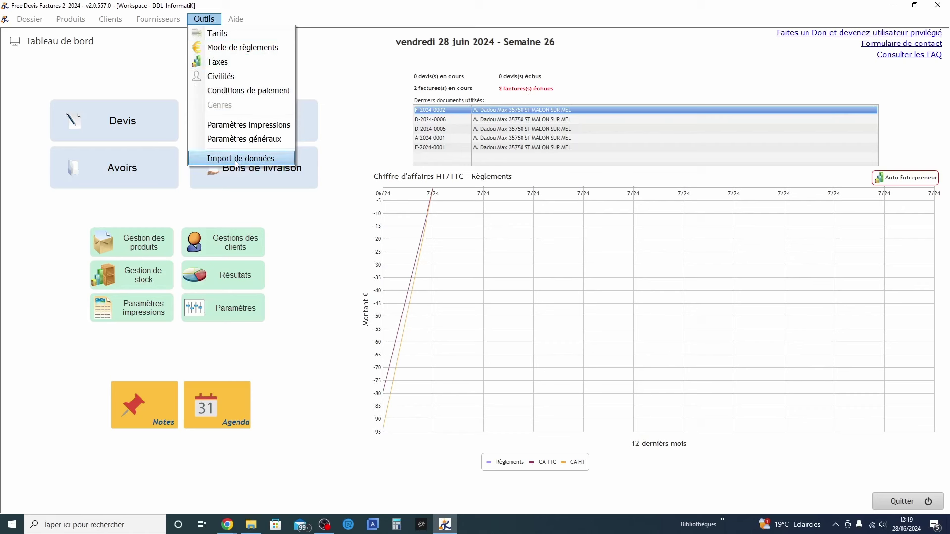
pyautogui.click(305, 273)
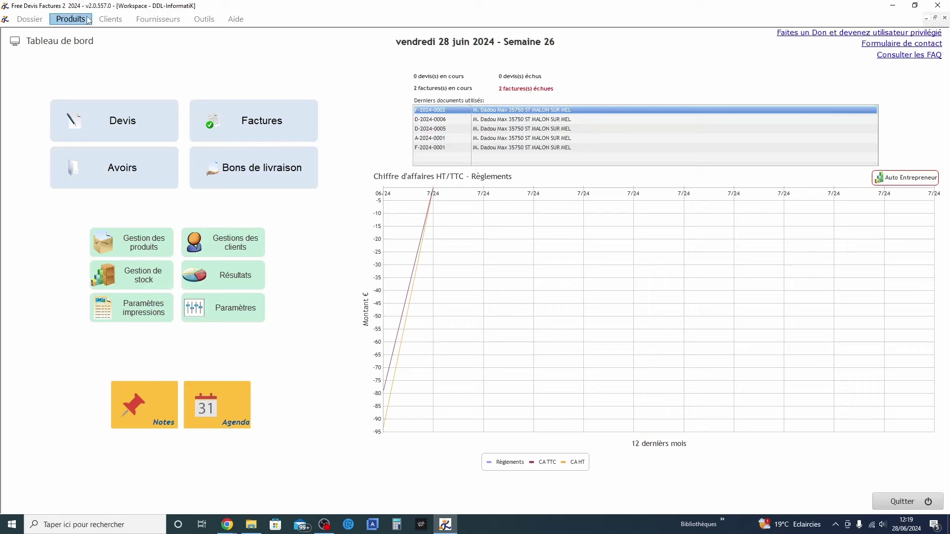
# Reopen the product list via Liste produits and Gestion des produits, with every family shown
pyautogui.click(71, 19)
pyautogui.click(88, 32)
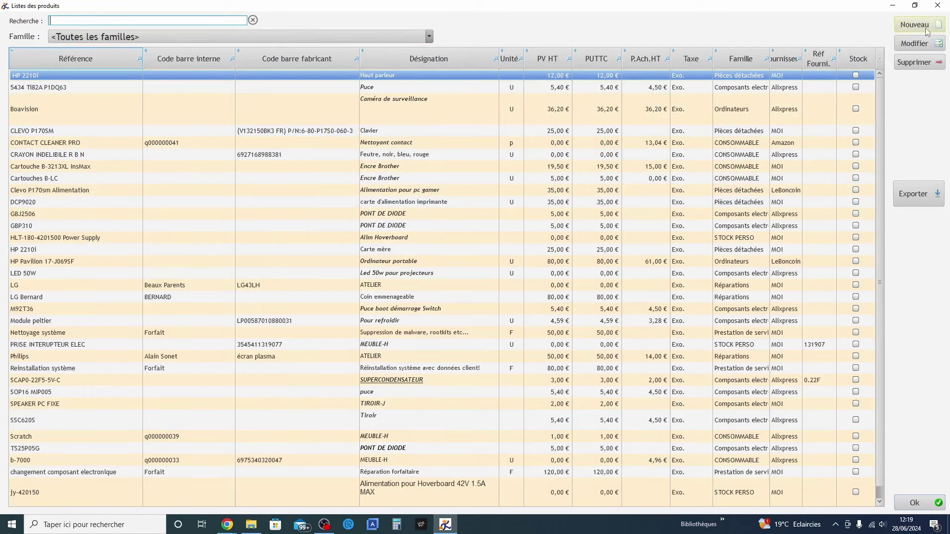
pyautogui.click(399, 36)
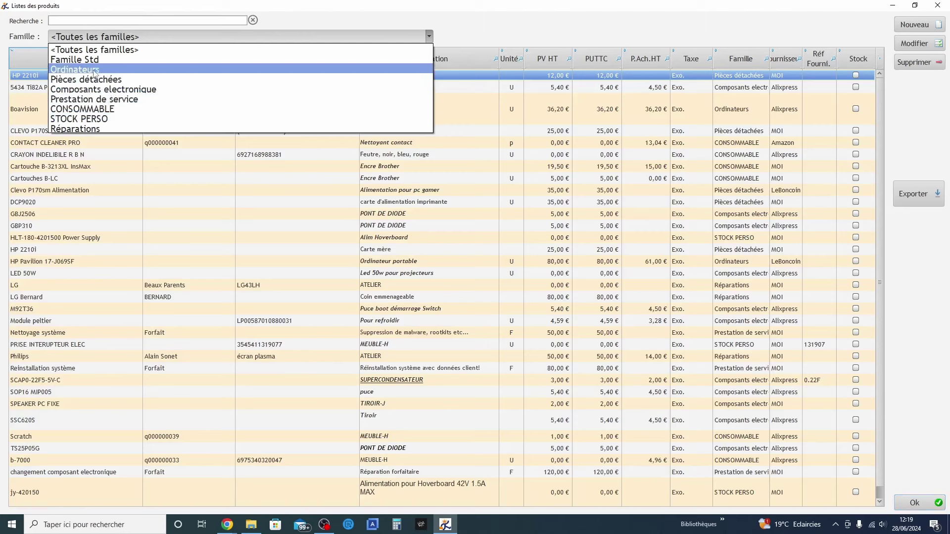
pyautogui.click(466, 14)
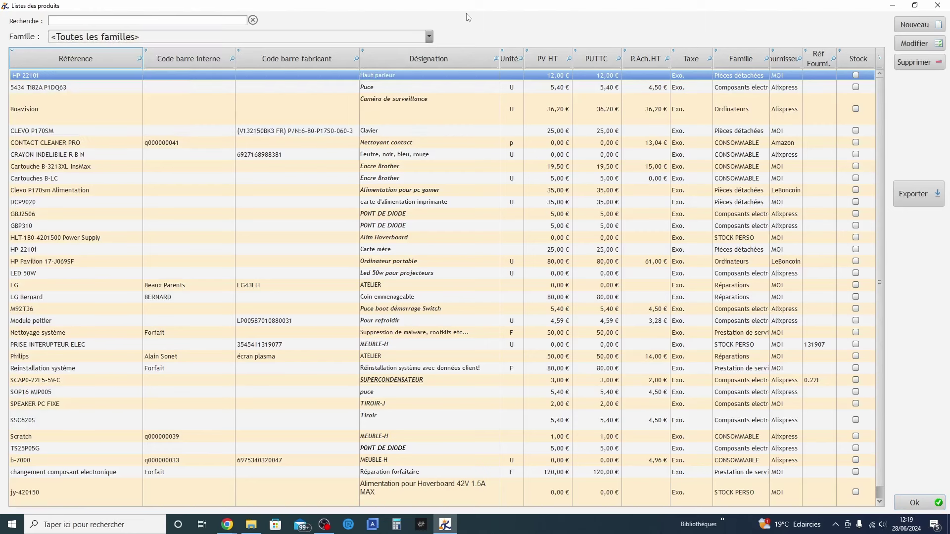
pyautogui.click(930, 504)
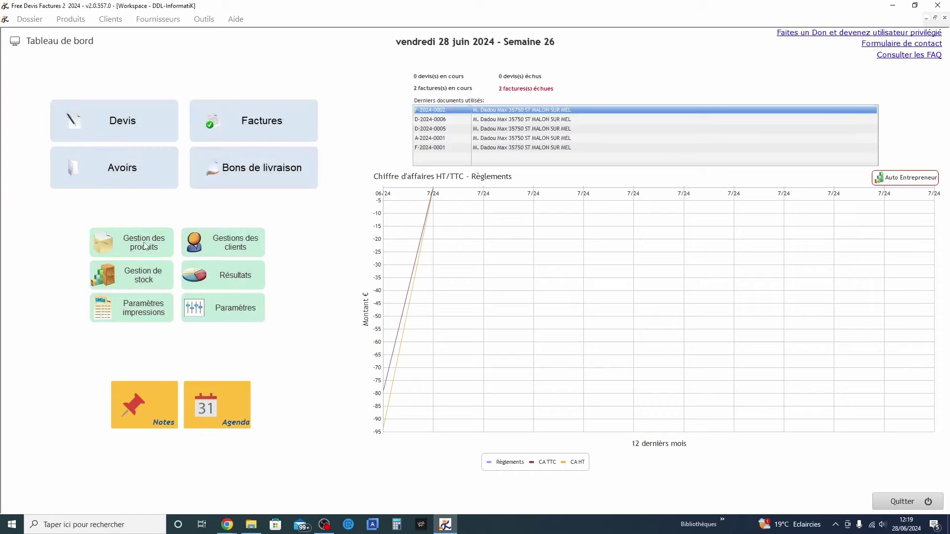
pyautogui.click(113, 253)
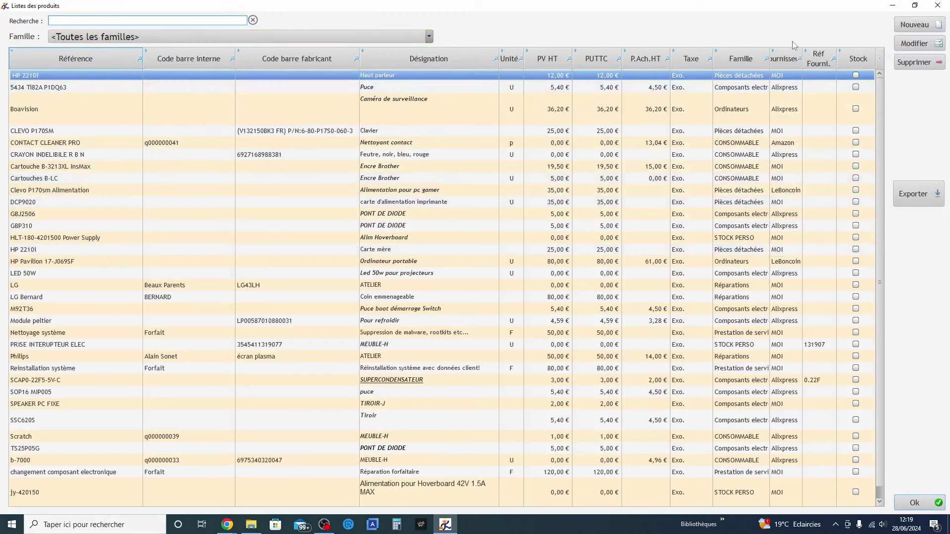
# Start a new product with reference test1, designation 'test youtube' and unit Unité
pyautogui.click(915, 24)
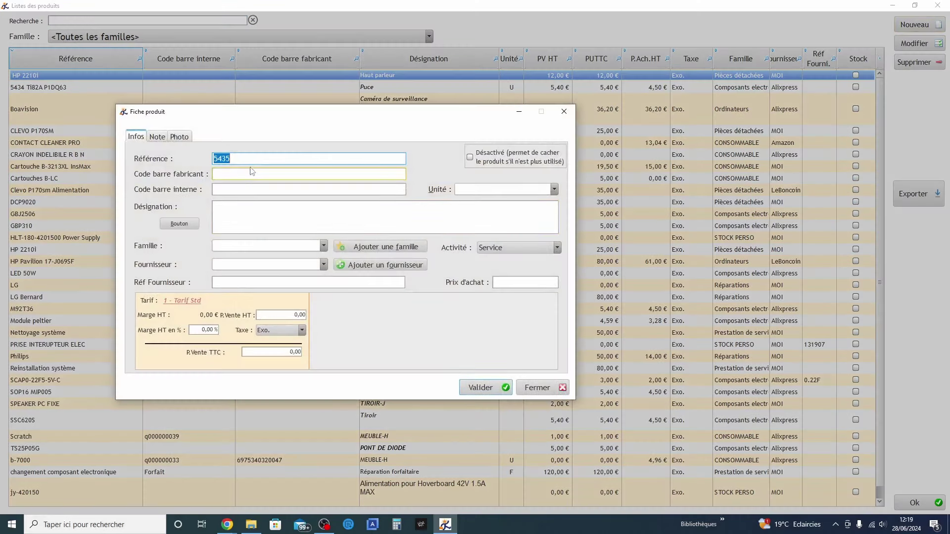
pyautogui.write('test')
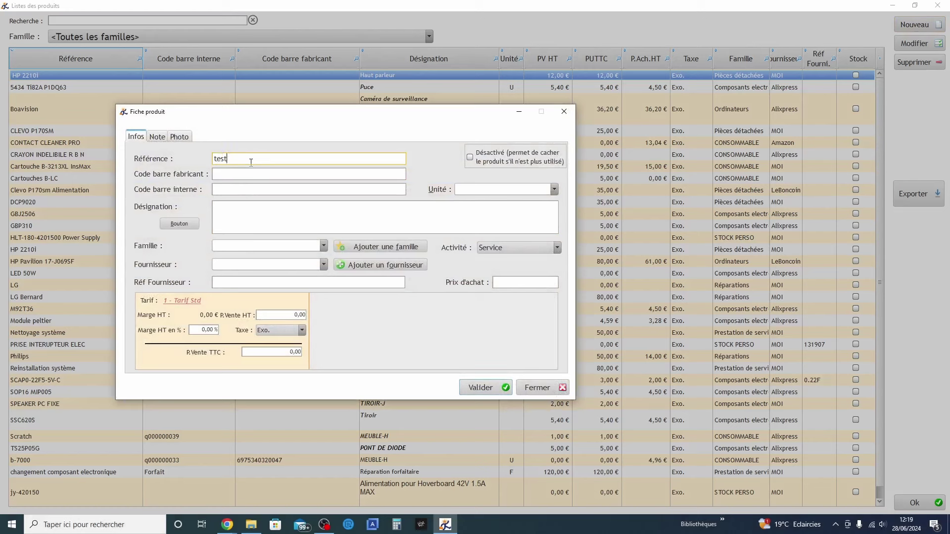
pyautogui.write('1')
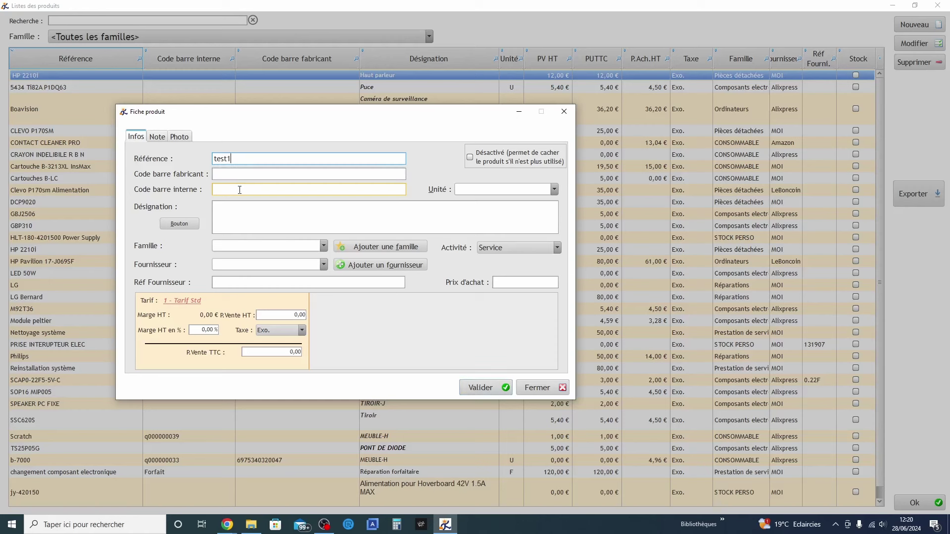
pyautogui.click(237, 205)
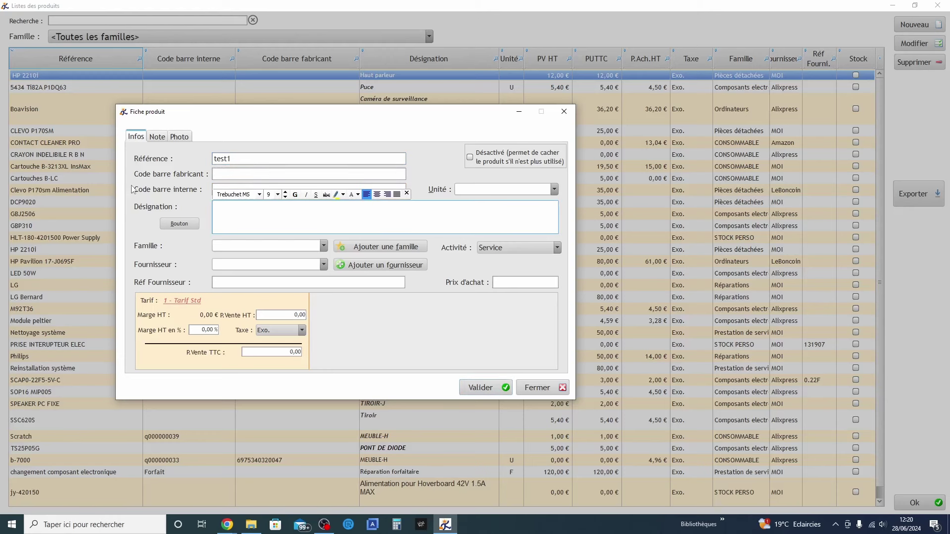
pyautogui.write('test youtube')
pyautogui.click(470, 191)
pyautogui.click(470, 197)
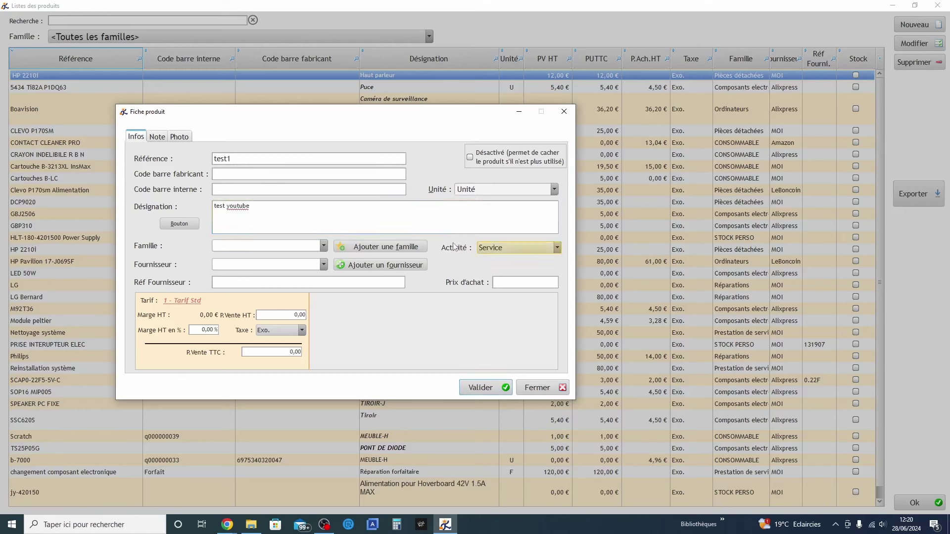
# Set Famille Std, supplier MOI, activity Marchandise, purchase price 10 and a 30% margin
pyautogui.click(323, 245)
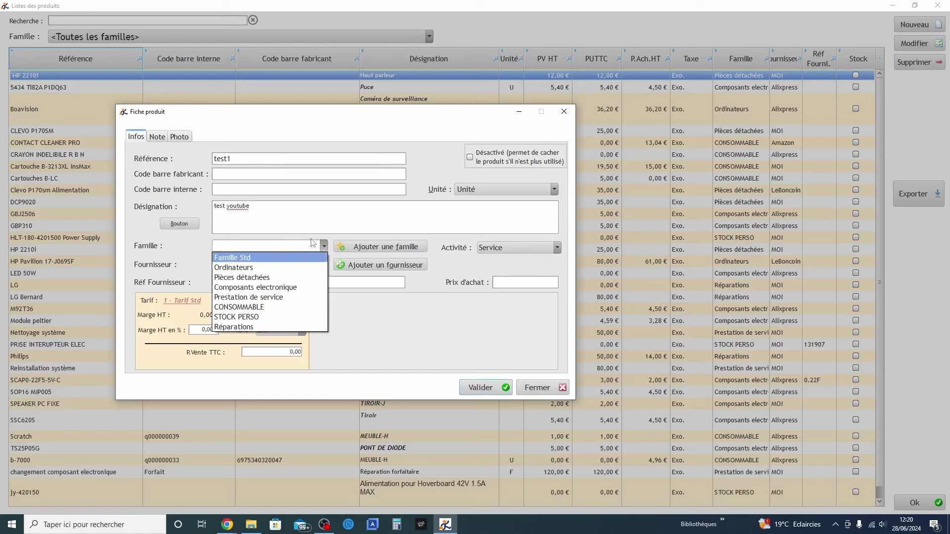
pyautogui.click(241, 258)
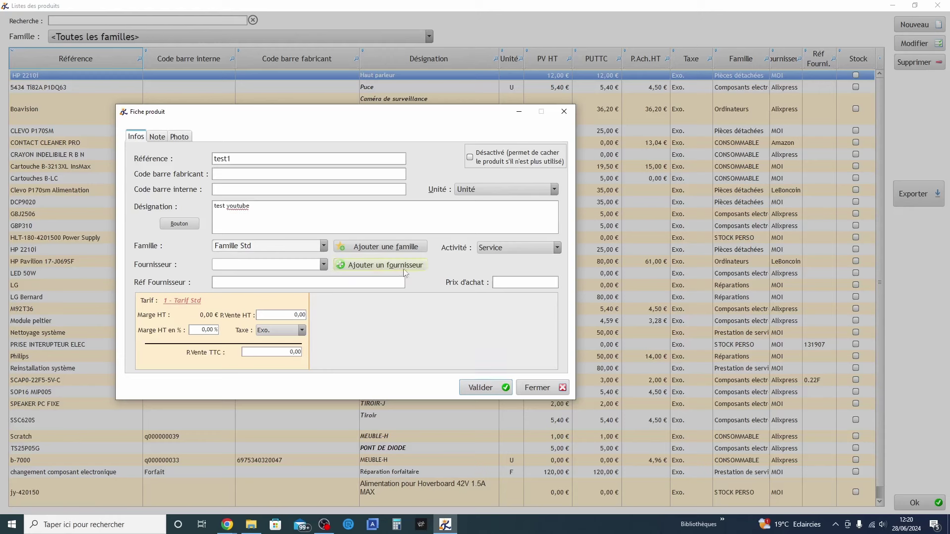
pyautogui.click(318, 267)
pyautogui.click(236, 305)
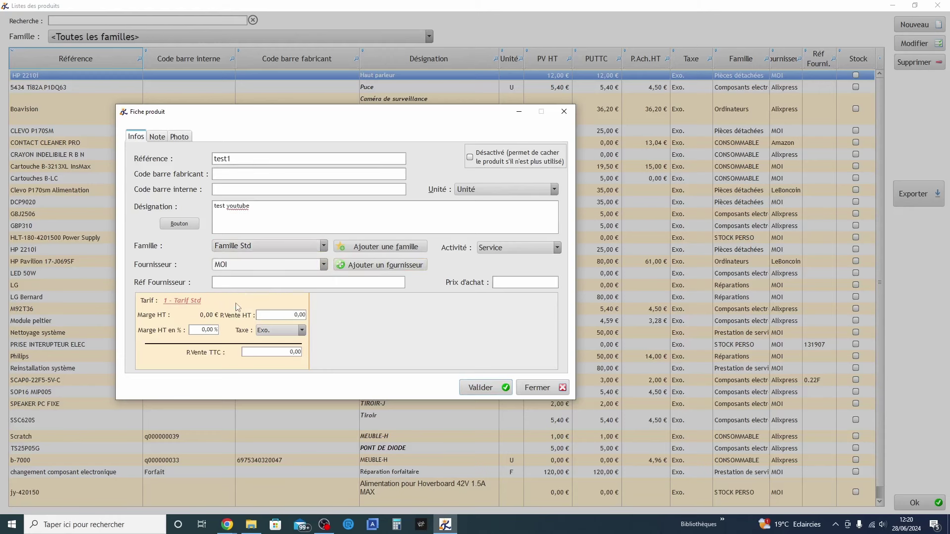
pyautogui.click(526, 247)
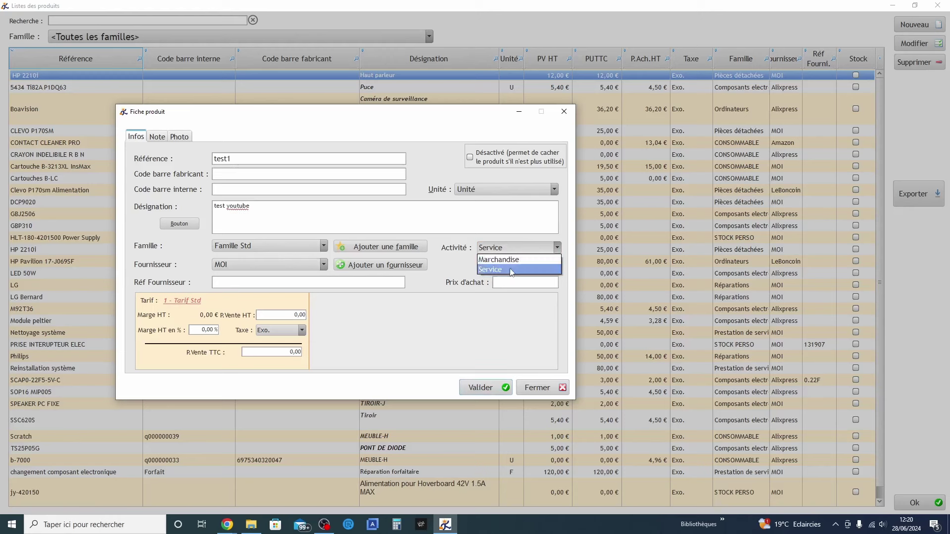
pyautogui.click(509, 261)
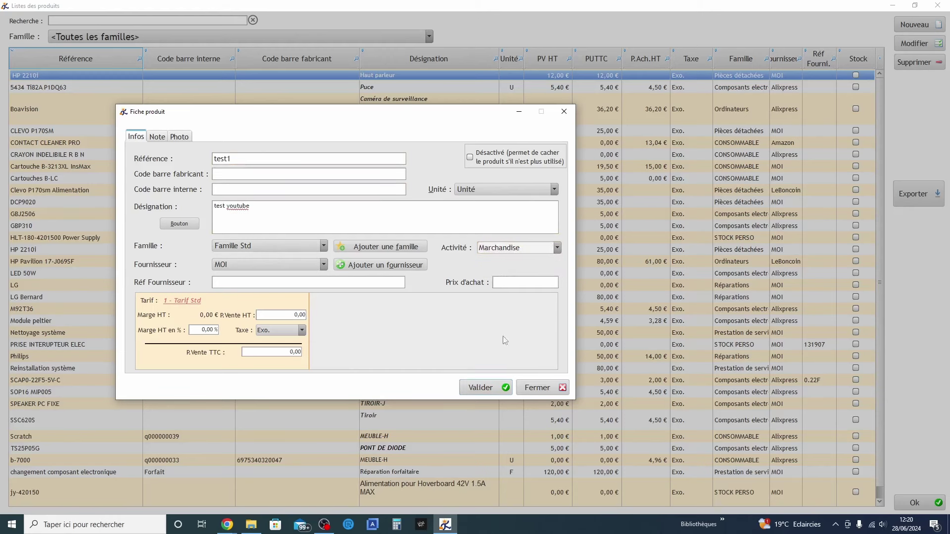
pyautogui.click(520, 281)
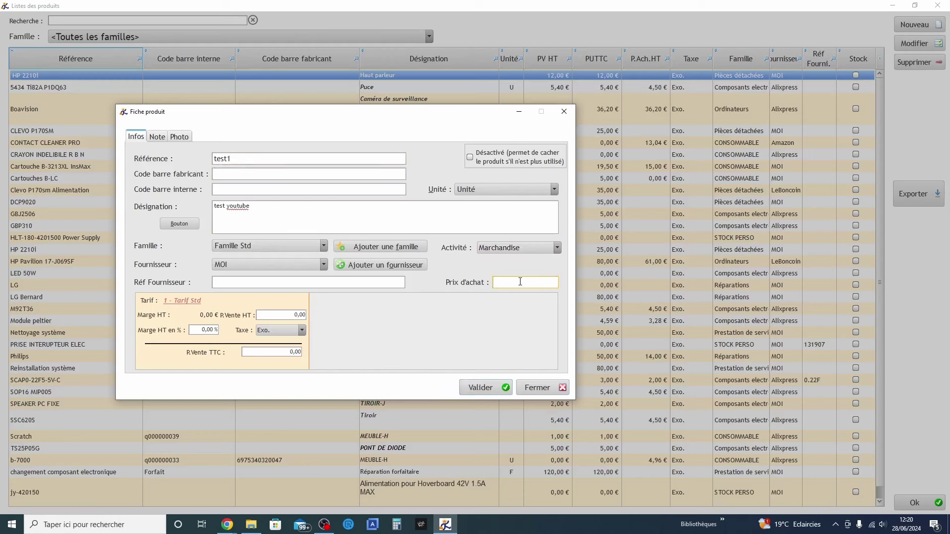
pyautogui.write('10')
pyautogui.click(207, 330)
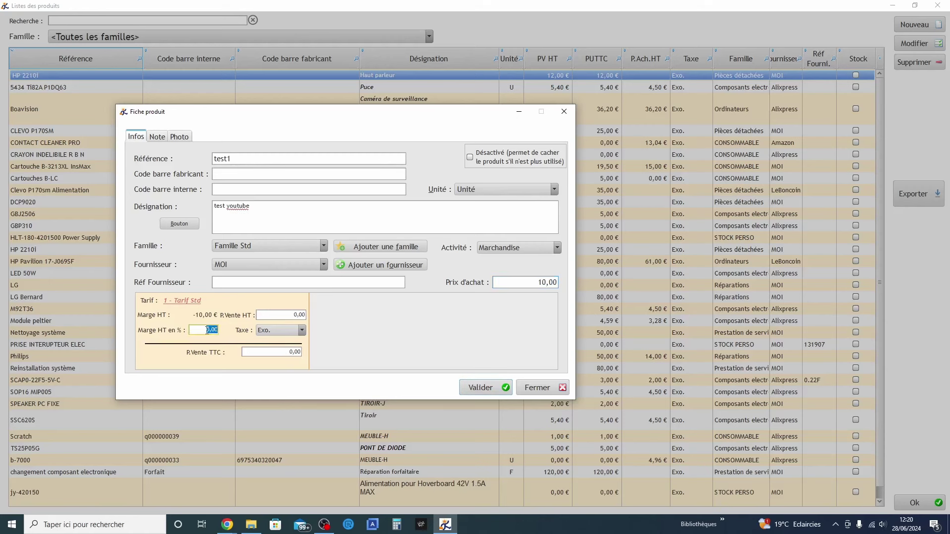
pyautogui.write('30')
# Save test1, filter the list to Famille Std to confirm it, then close the list
pyautogui.click(496, 389)
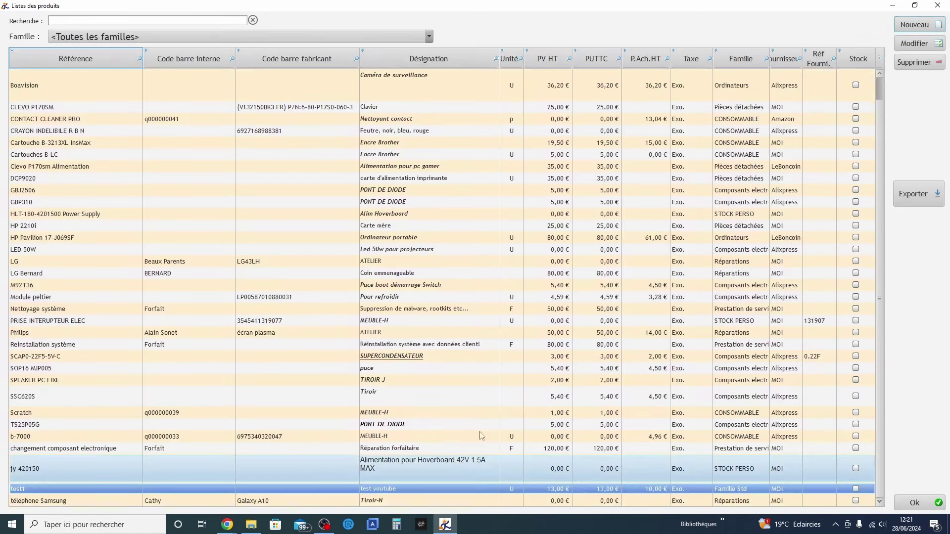
pyautogui.click(109, 37)
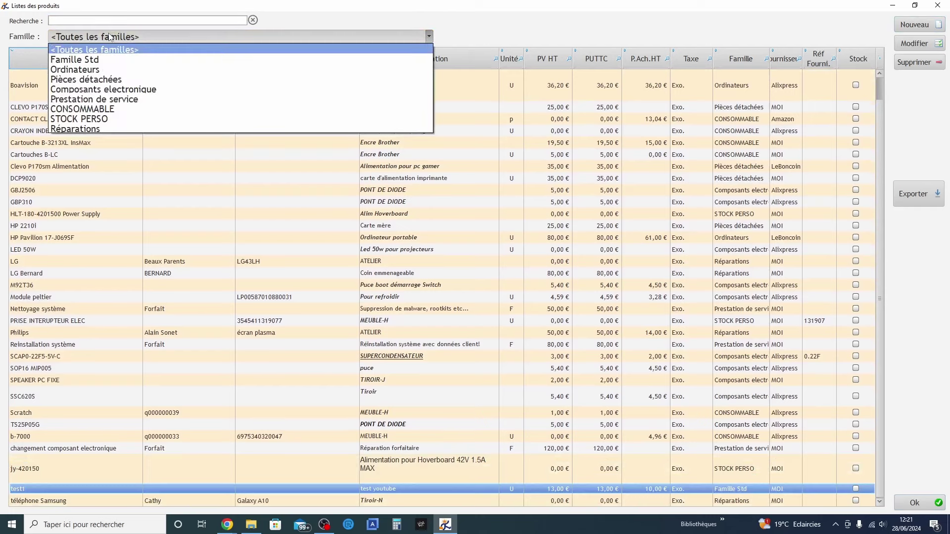
pyautogui.click(87, 60)
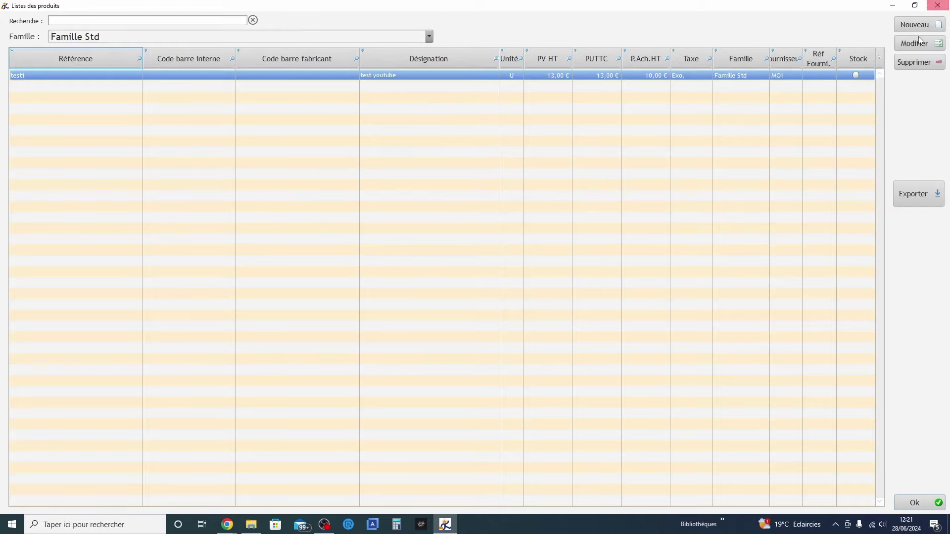
pyautogui.click(937, 511)
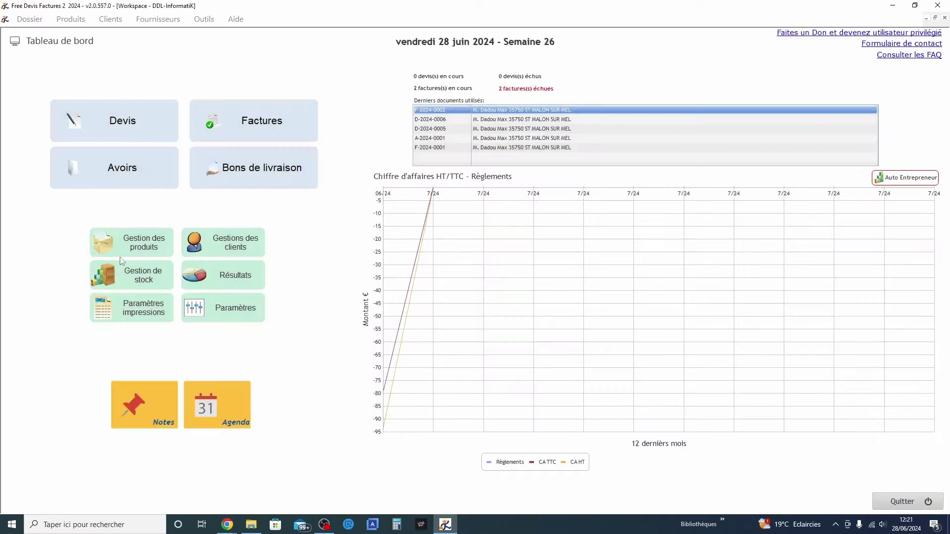
# Create a new stock named Famille from Gestion de stock
pyautogui.click(147, 279)
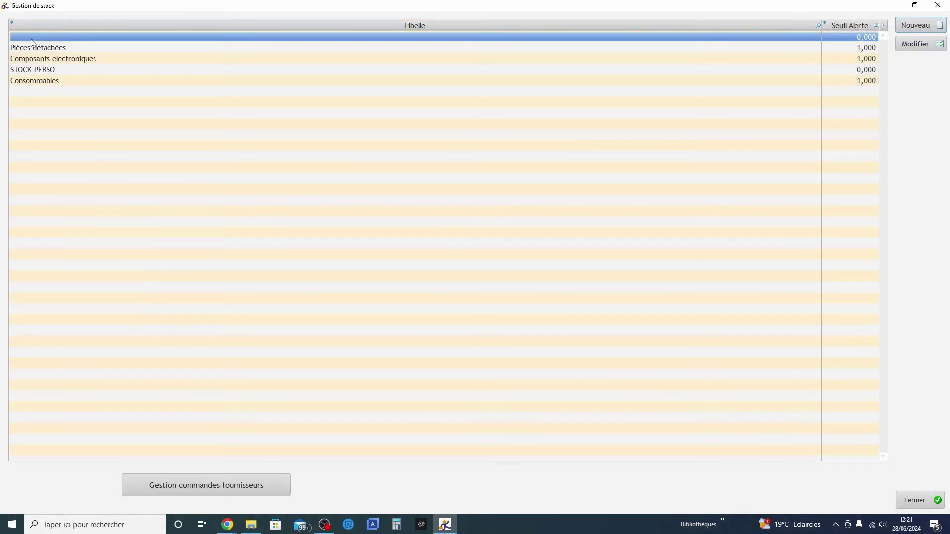
pyautogui.click(931, 23)
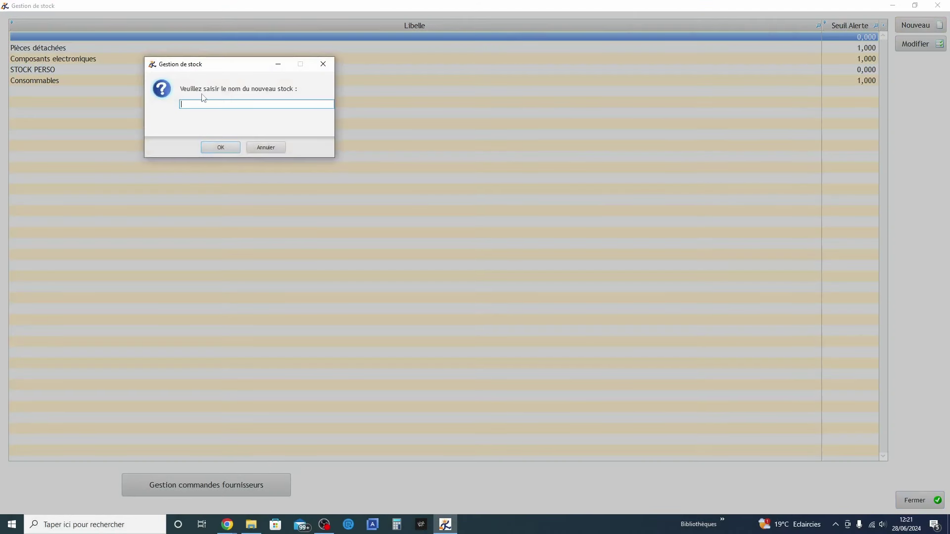
pyautogui.click(244, 104)
pyautogui.write('Famille')
pyautogui.press('Return')
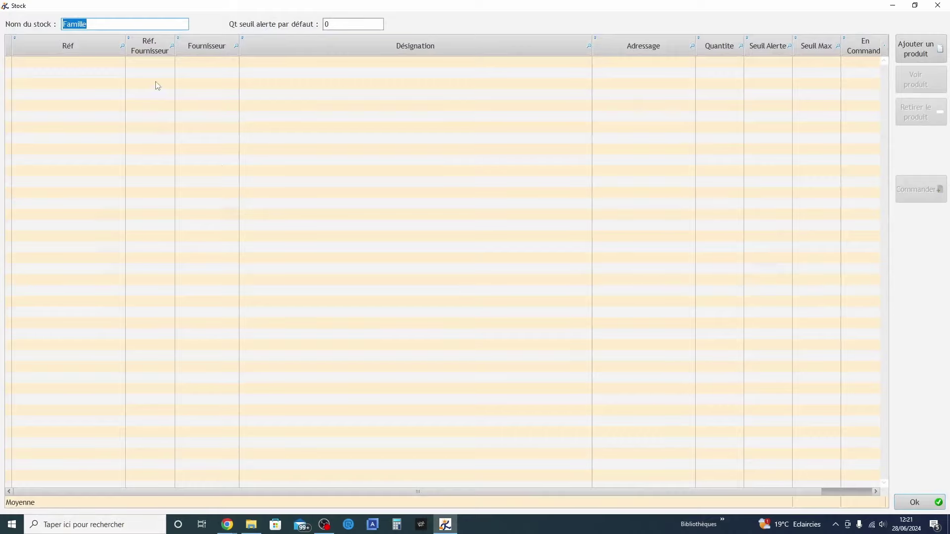
# Add product test1 from Famille Std to the Famille stock and set its default alert quantity to 1
pyautogui.click(909, 53)
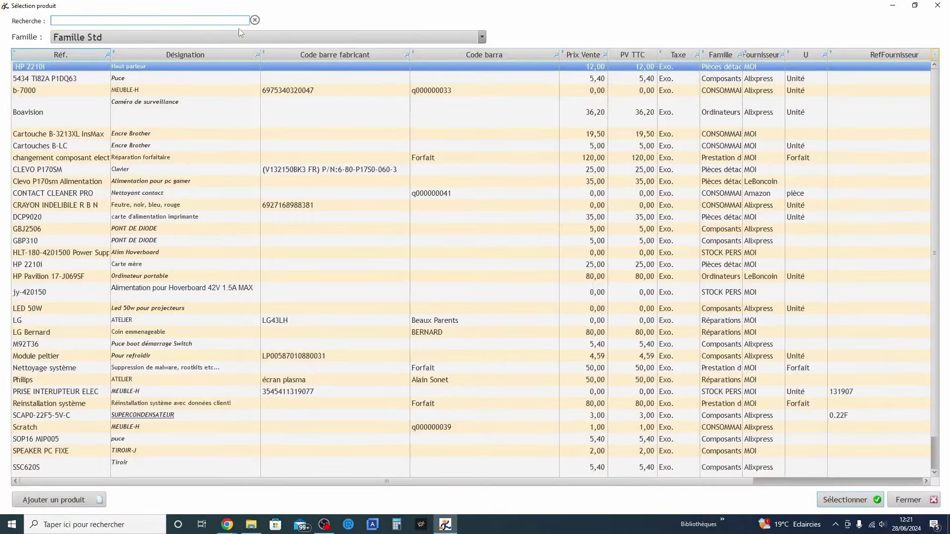
pyautogui.click(211, 43)
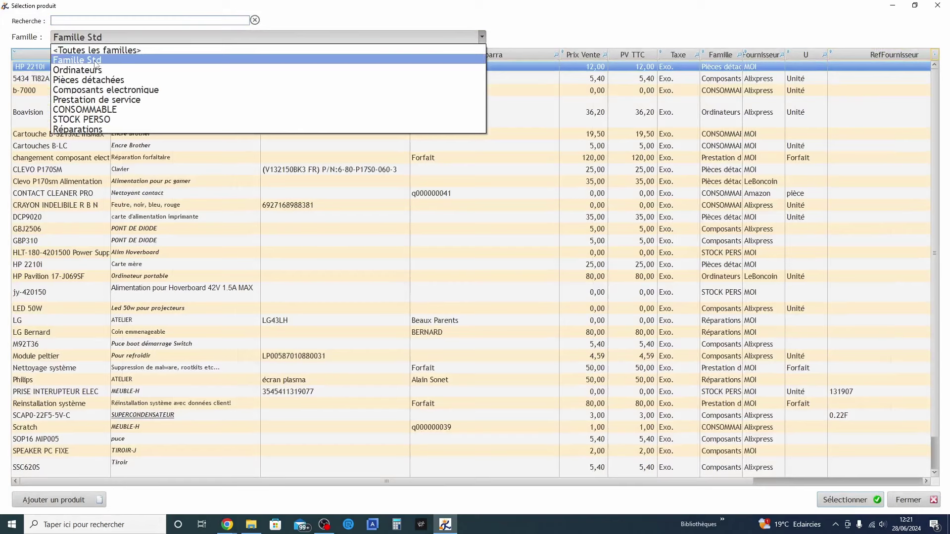
pyautogui.click(94, 60)
pyautogui.doubleClick(90, 68)
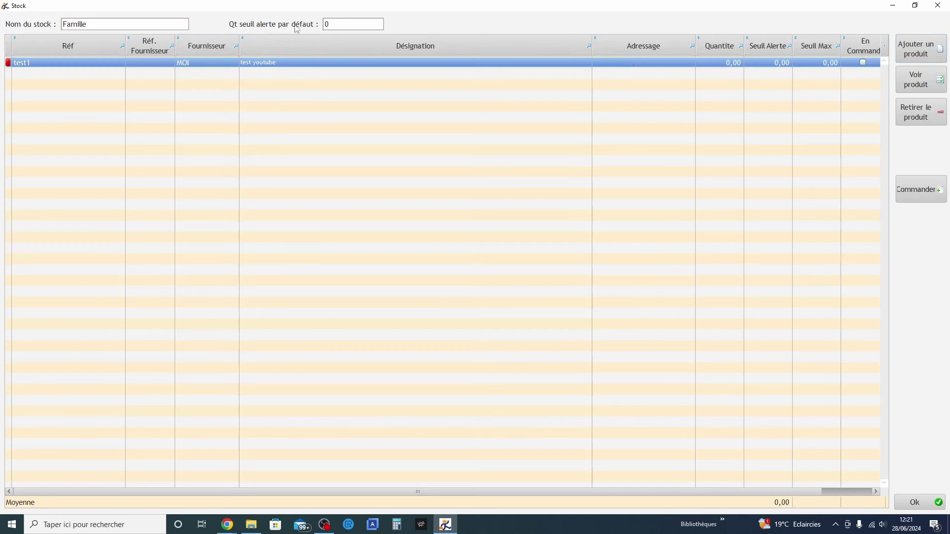
pyautogui.click(338, 23)
pyautogui.write('1')
# Enter 'Tiroir-M A00002' as test1's Adressage on its Fiche Stock card and confirm
pyautogui.click(339, 60)
pyautogui.click(919, 79)
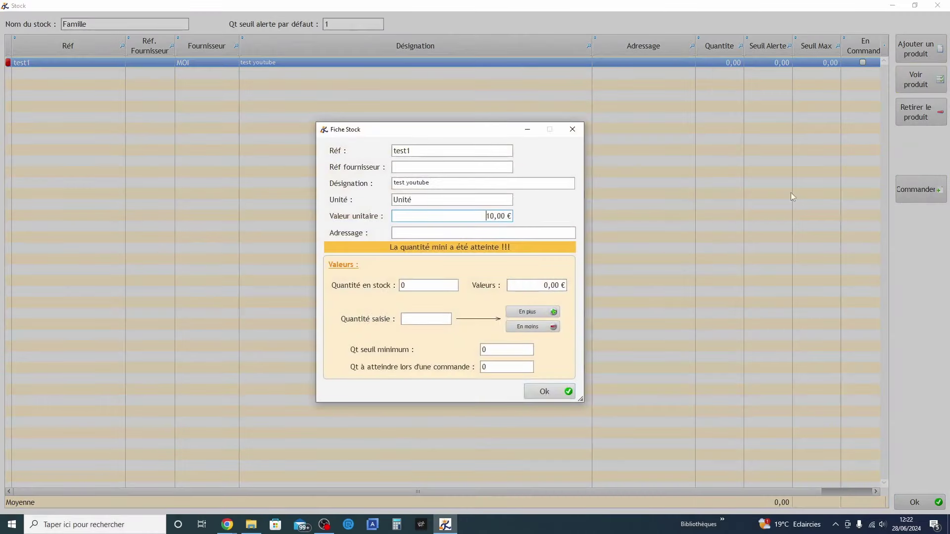
pyautogui.click(573, 129)
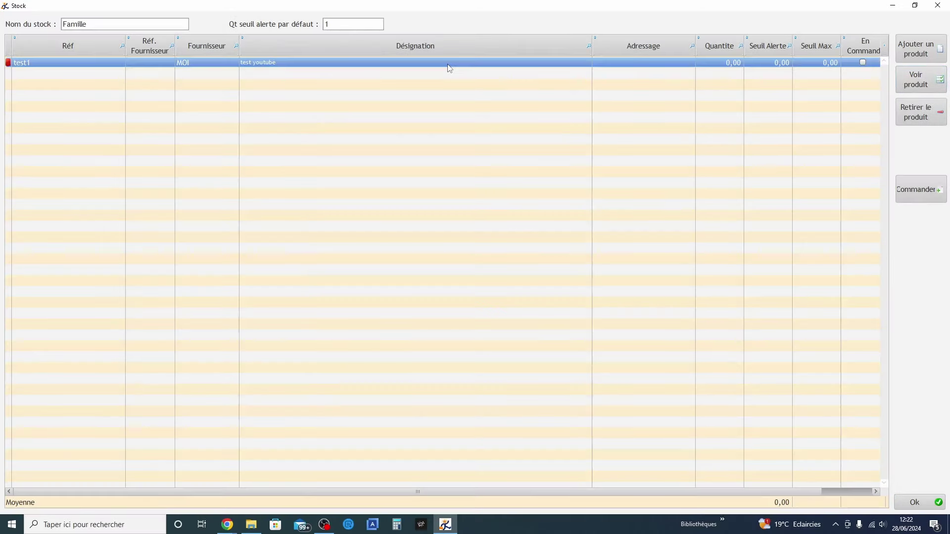
pyautogui.doubleClick(448, 63)
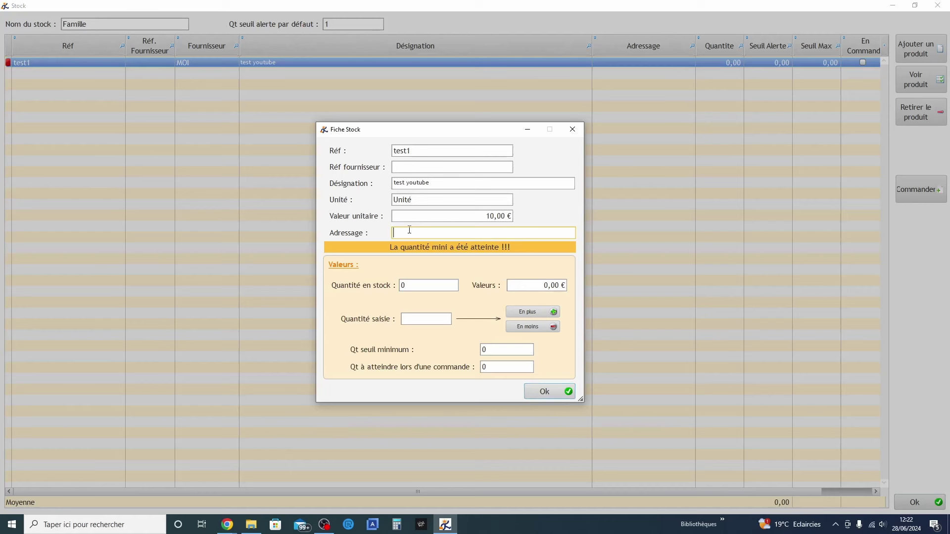
pyautogui.write('Tiroir-M')
pyautogui.write('A00002')
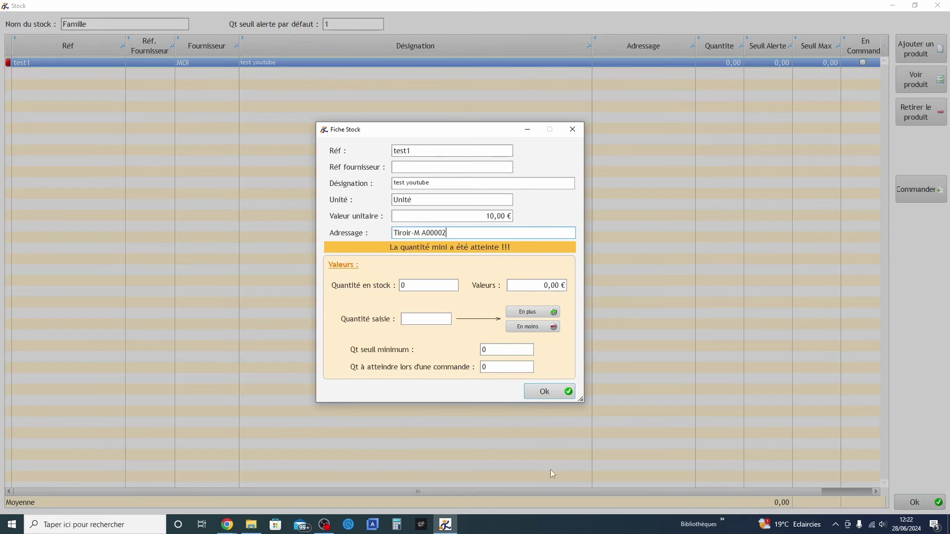
pyautogui.click(549, 392)
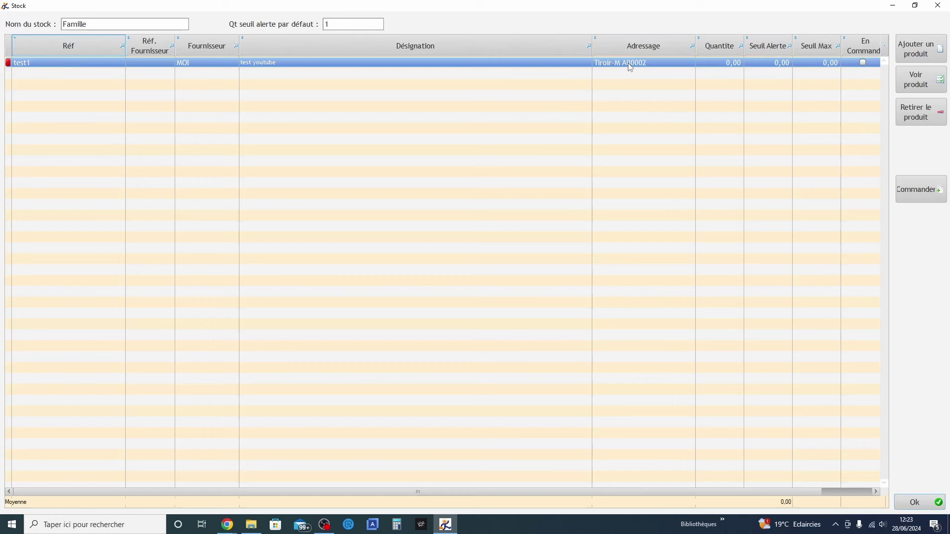
# Remove test1 from the Famille stock, leaving it empty, and close stock management
pyautogui.click(914, 502)
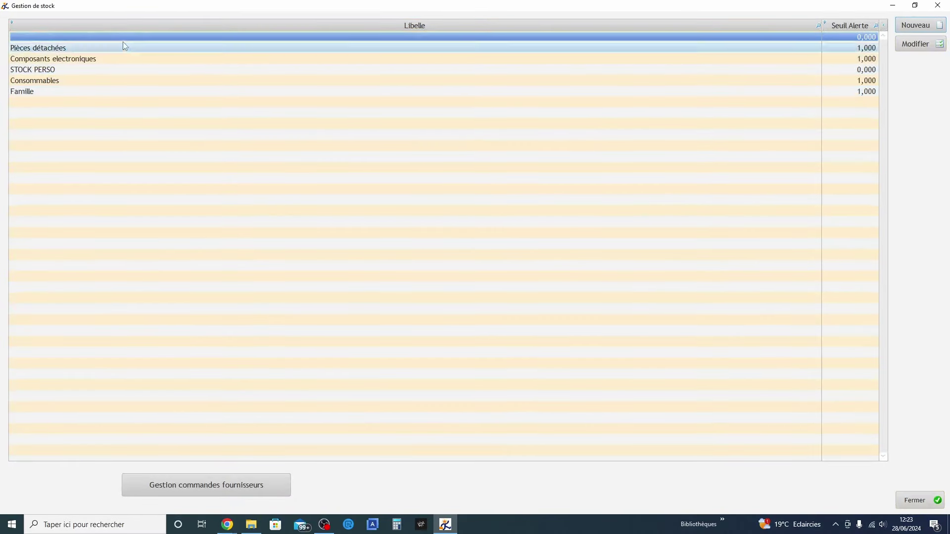
pyautogui.click(23, 92)
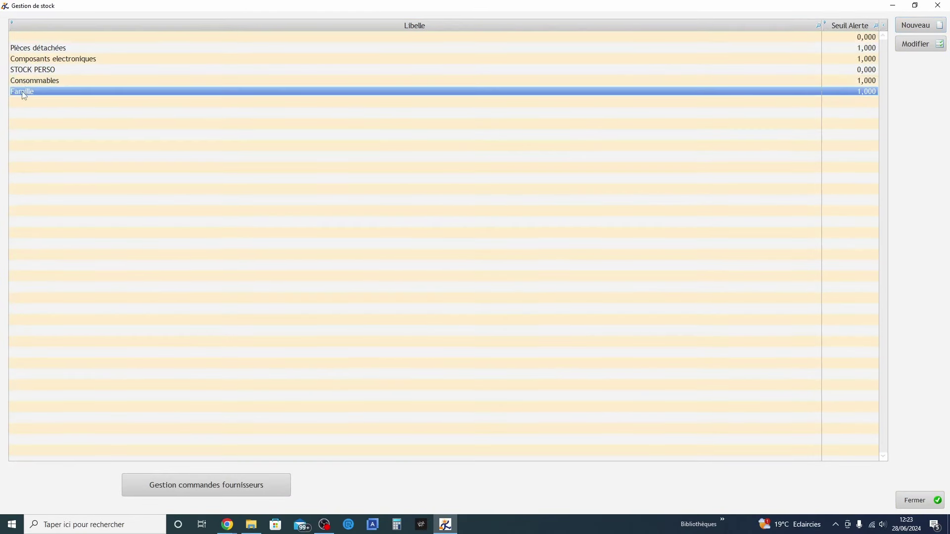
pyautogui.click(927, 43)
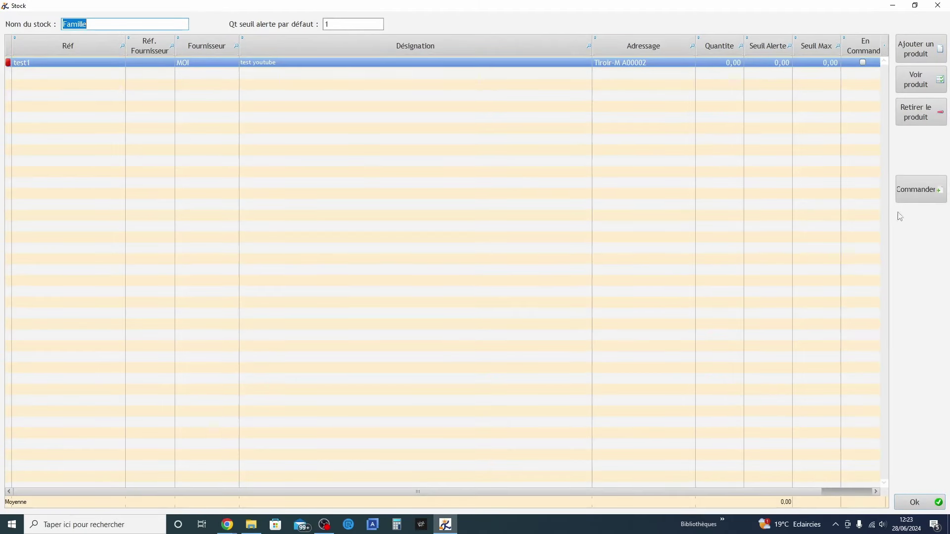
pyautogui.click(928, 116)
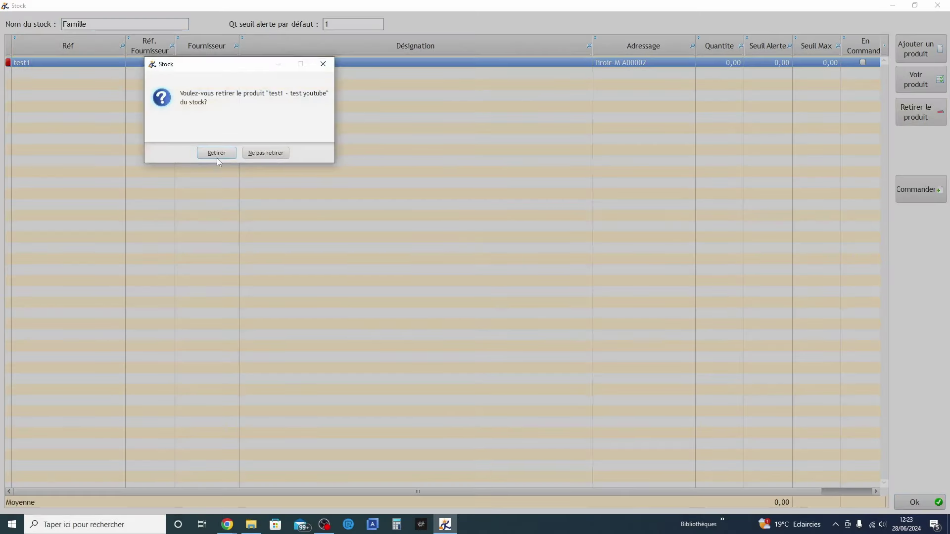
pyautogui.click(216, 153)
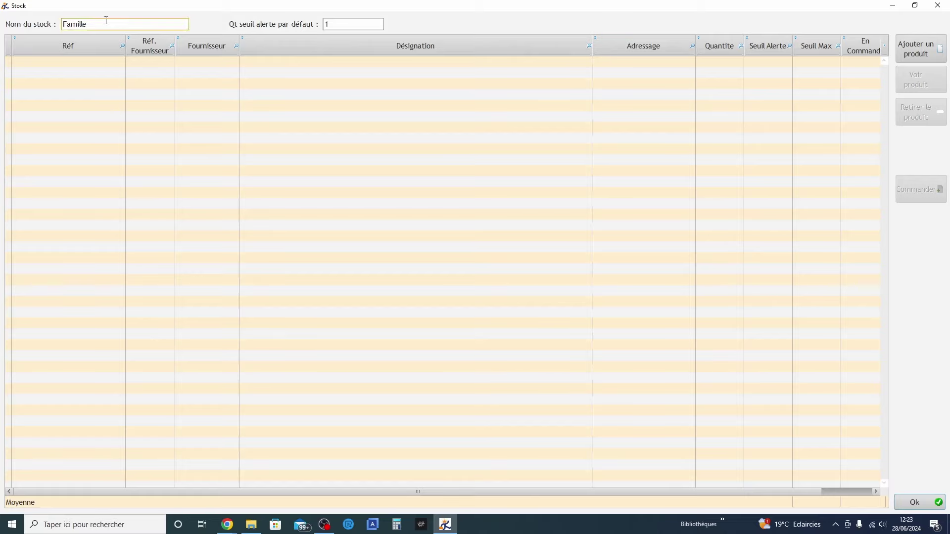
pyautogui.click(914, 503)
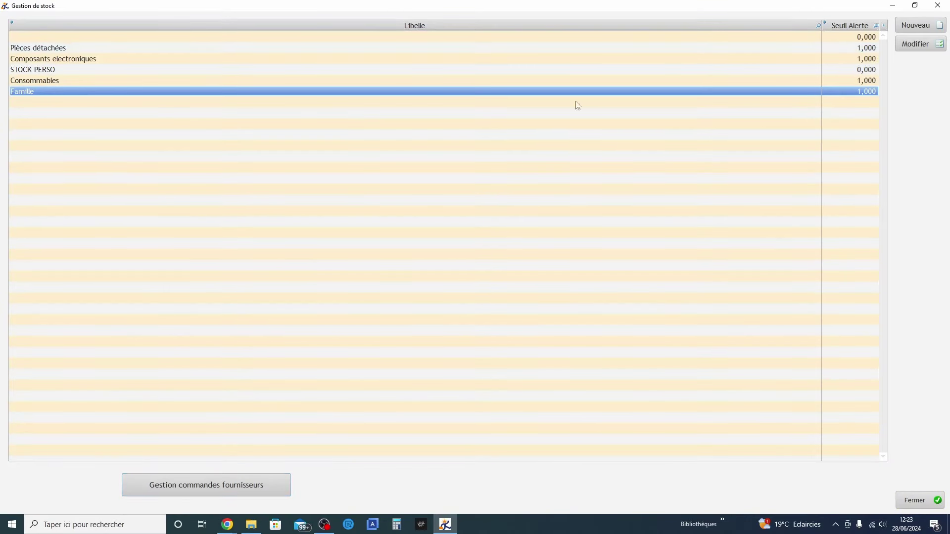
pyautogui.click(921, 499)
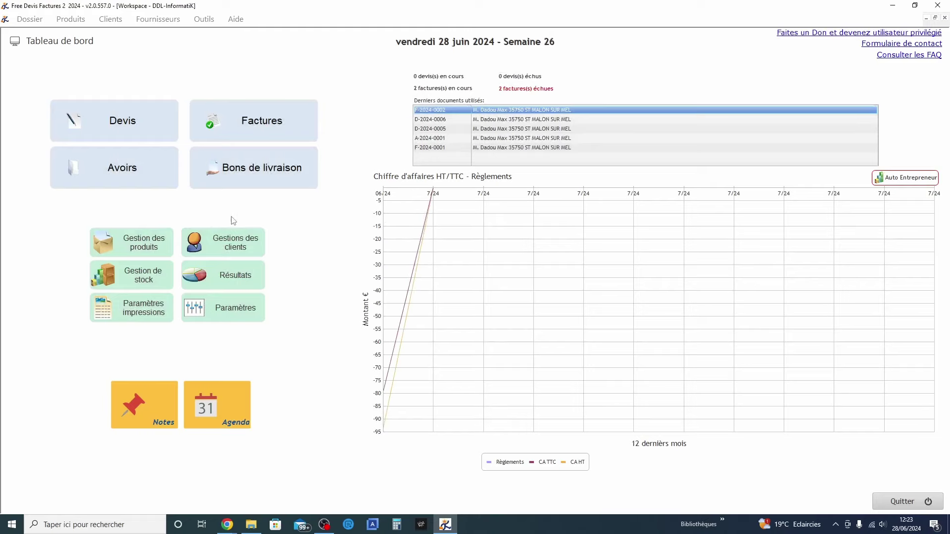
# Filter the product list by family, first Famille Std, then Pièces détachées
pyautogui.click(126, 245)
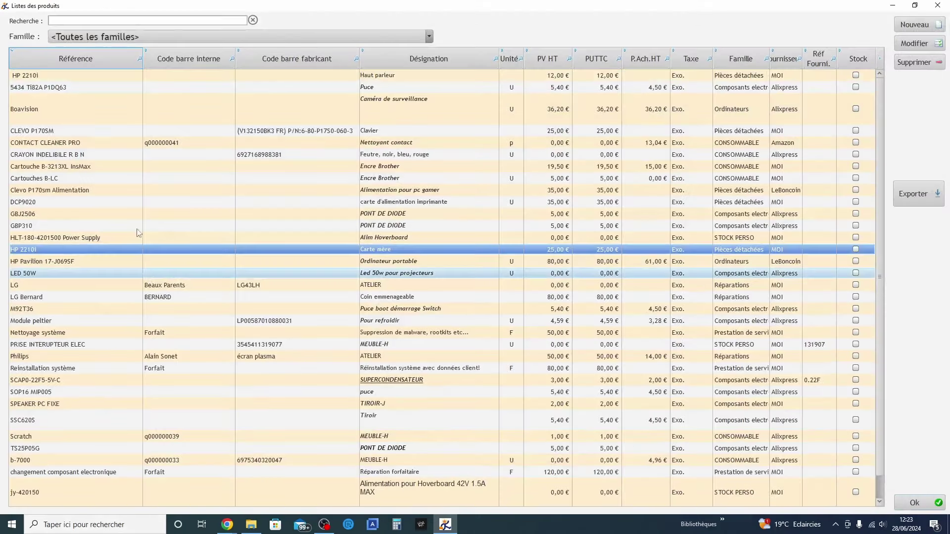
pyautogui.click(126, 43)
pyautogui.click(148, 55)
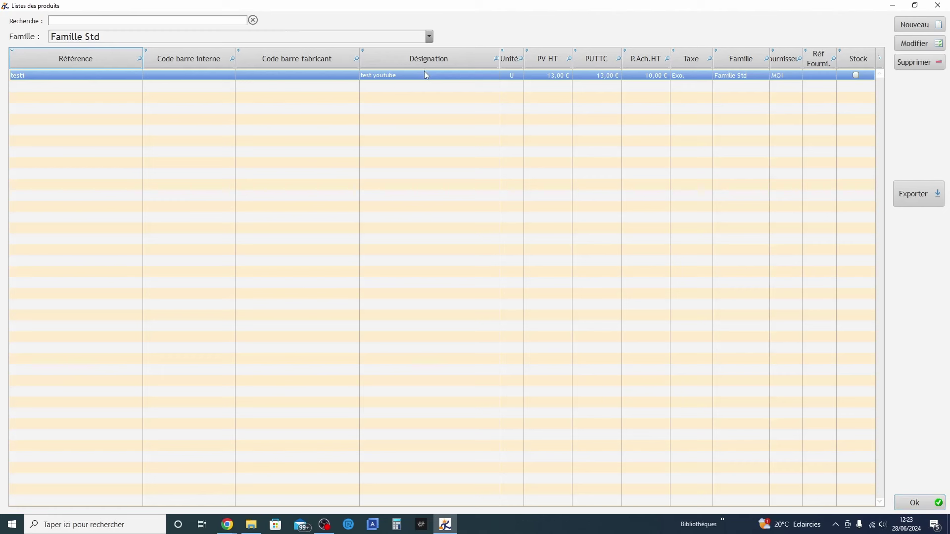
pyautogui.click(379, 36)
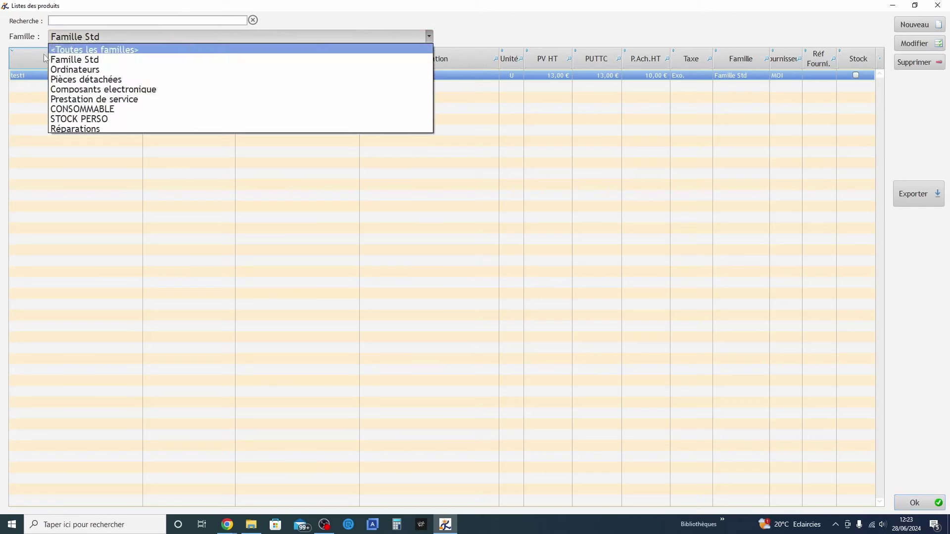
pyautogui.click(102, 83)
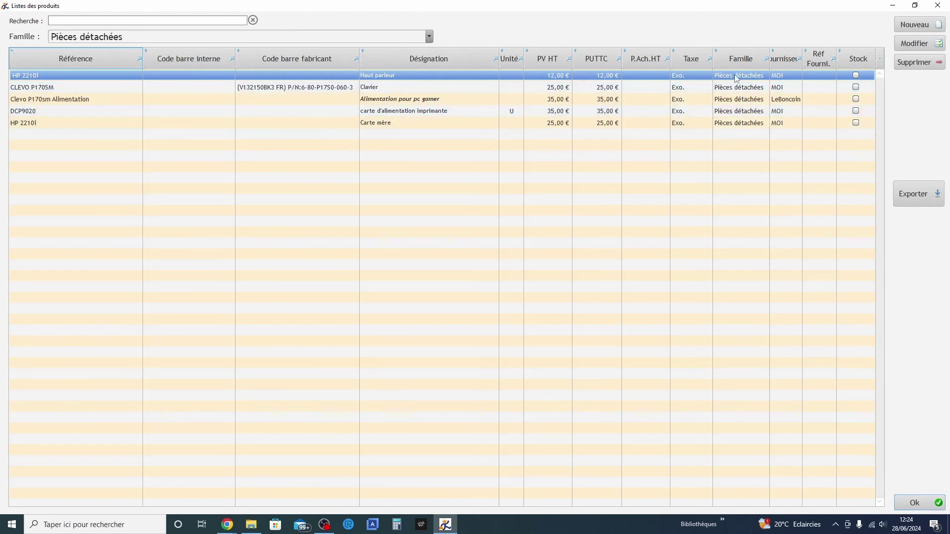
# Copy the HP 2210i reference and switch over to stock management
pyautogui.rightClick(27, 79)
pyautogui.click(64, 81)
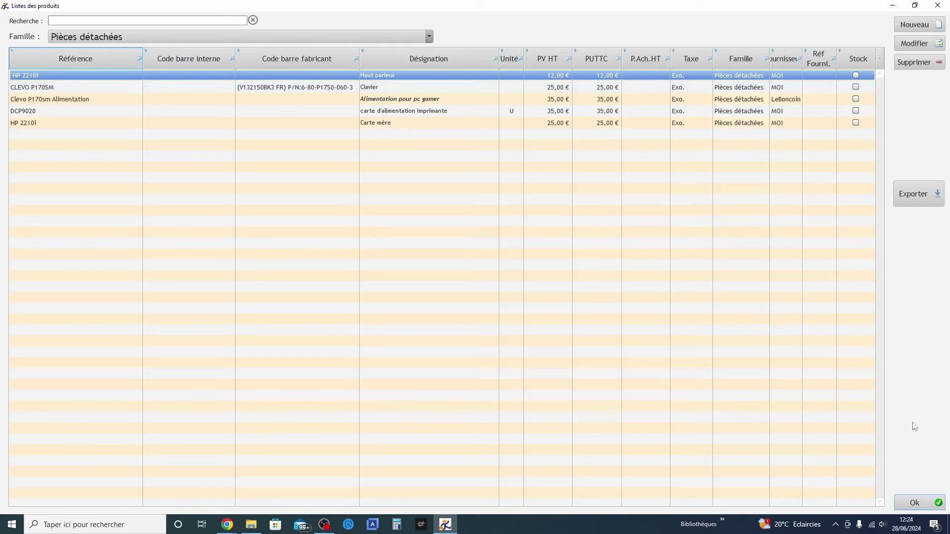
pyautogui.click(927, 503)
pyautogui.click(148, 271)
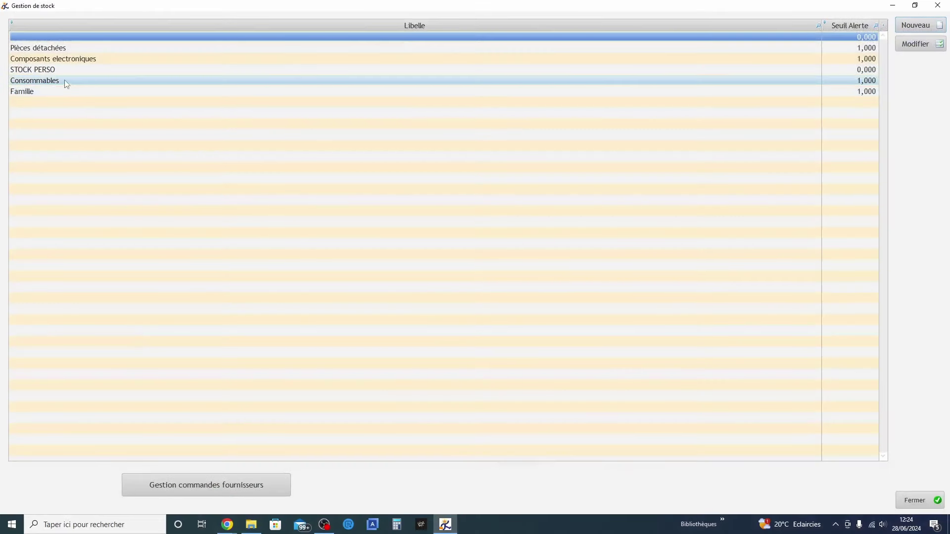
# Filter the Pièces détachées stock by pasting HP 2210i into the Réf search
pyautogui.click(43, 50)
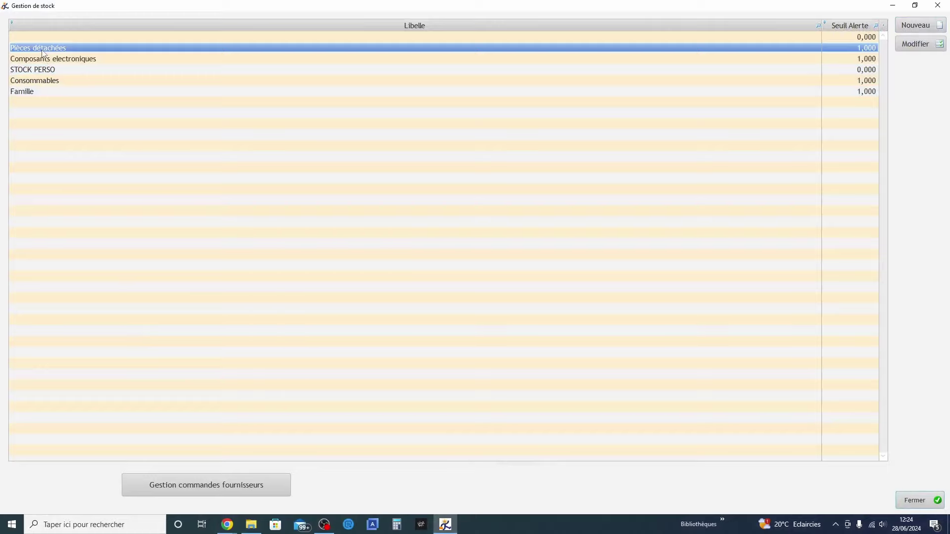
pyautogui.doubleClick(44, 50)
pyautogui.click(122, 45)
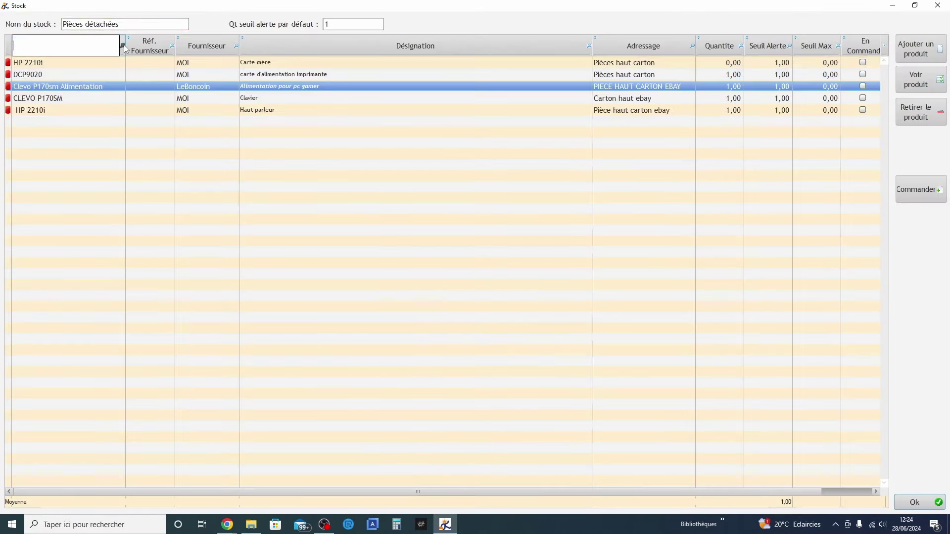
pyautogui.rightClick(87, 44)
pyautogui.click(112, 83)
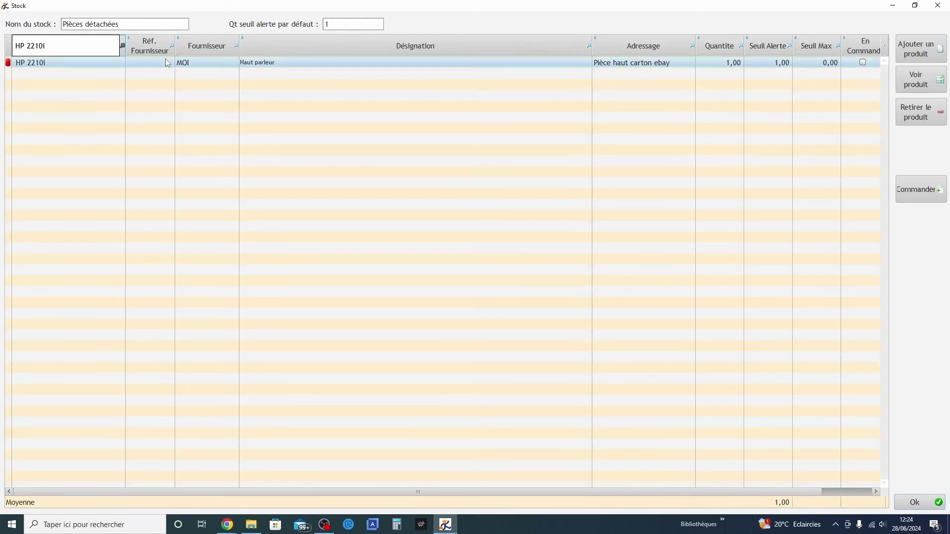
pyautogui.click(122, 48)
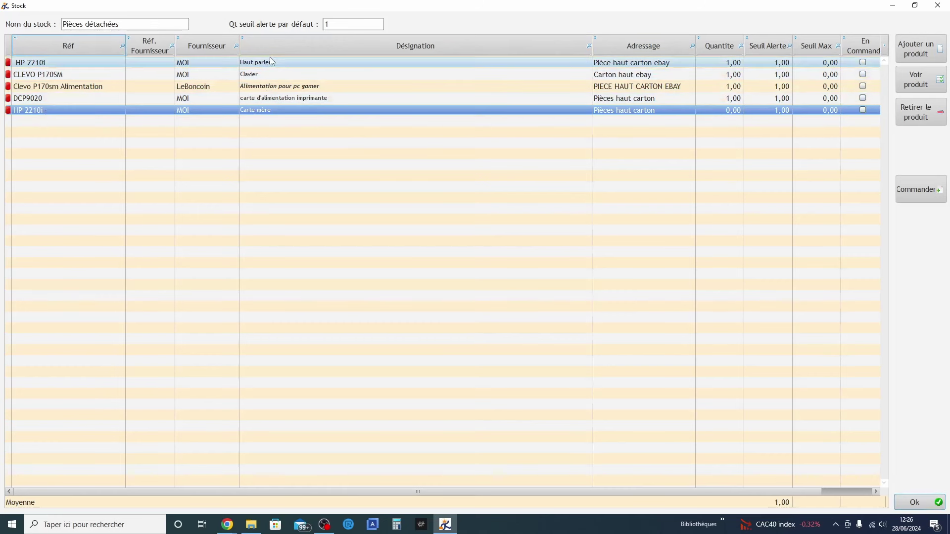
pyautogui.click(121, 44)
pyautogui.rightClick(91, 40)
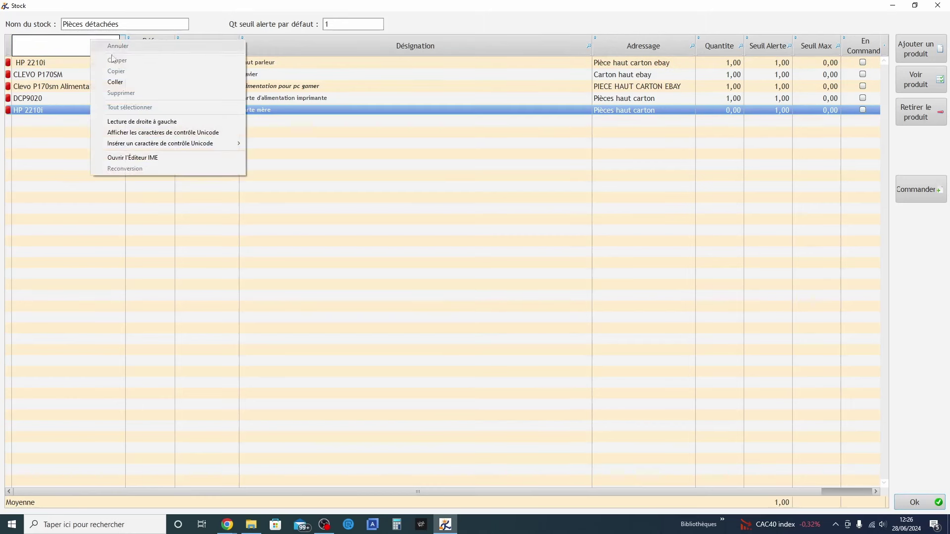
pyautogui.click(117, 83)
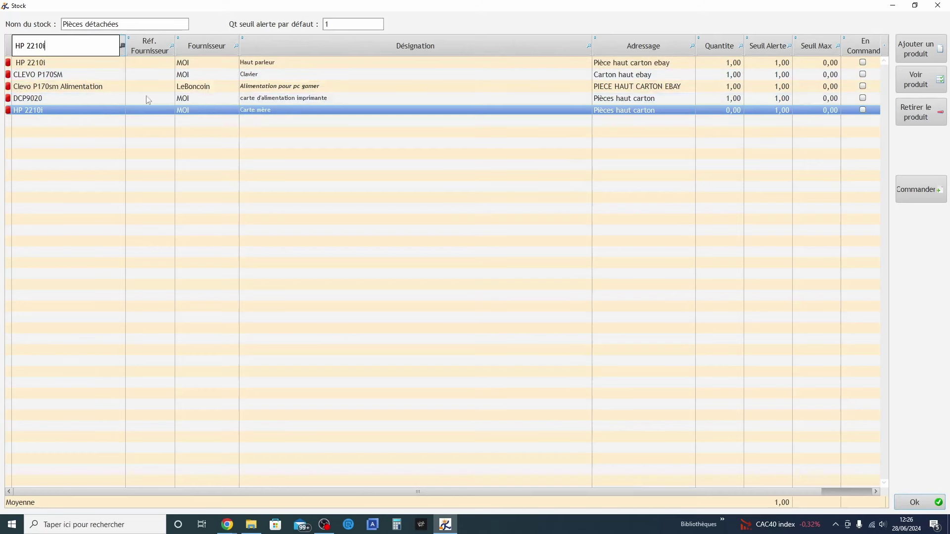
pyautogui.click(50, 110)
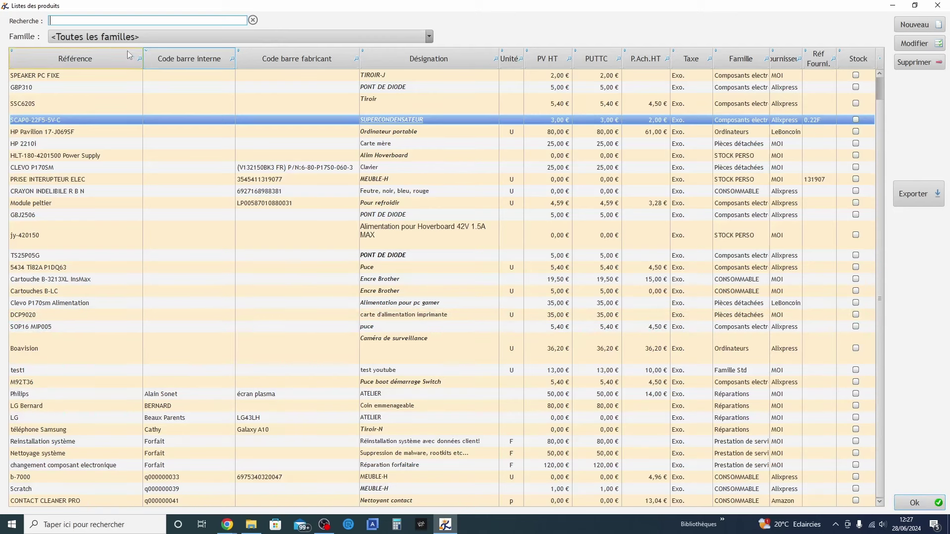
# Search products for SOP16, copy the SOP16 MIP005 reference, then open stock management
pyautogui.click(140, 61)
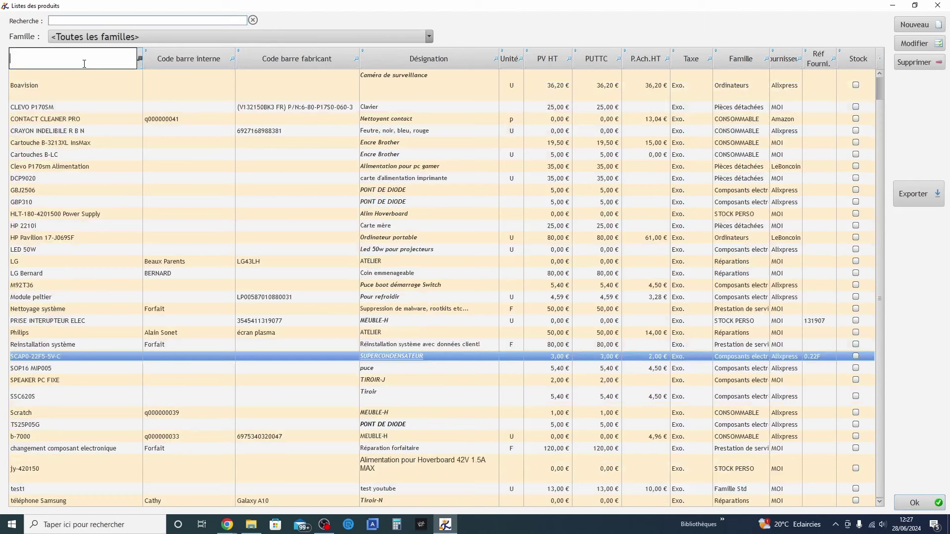
pyautogui.write('SOP')
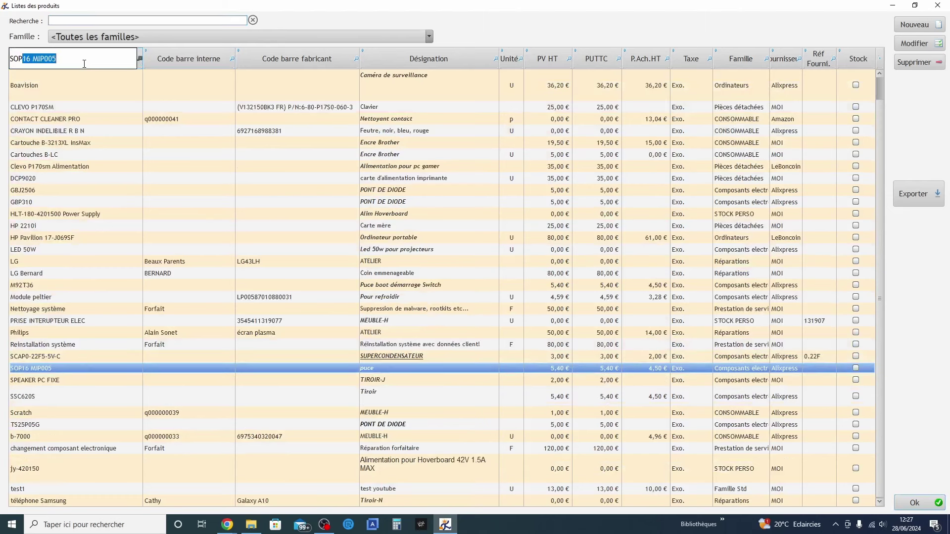
pyautogui.write('16')
pyautogui.press('Return')
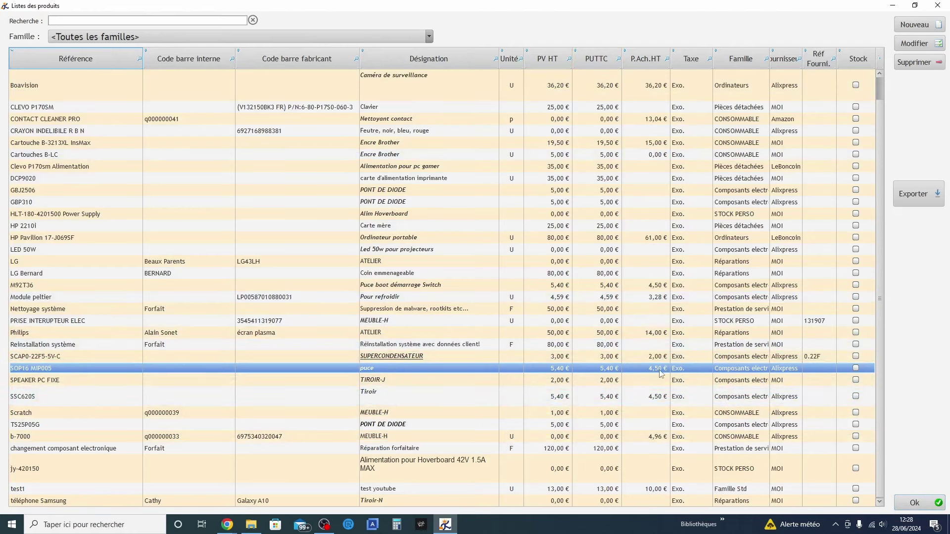
pyautogui.rightClick(42, 367)
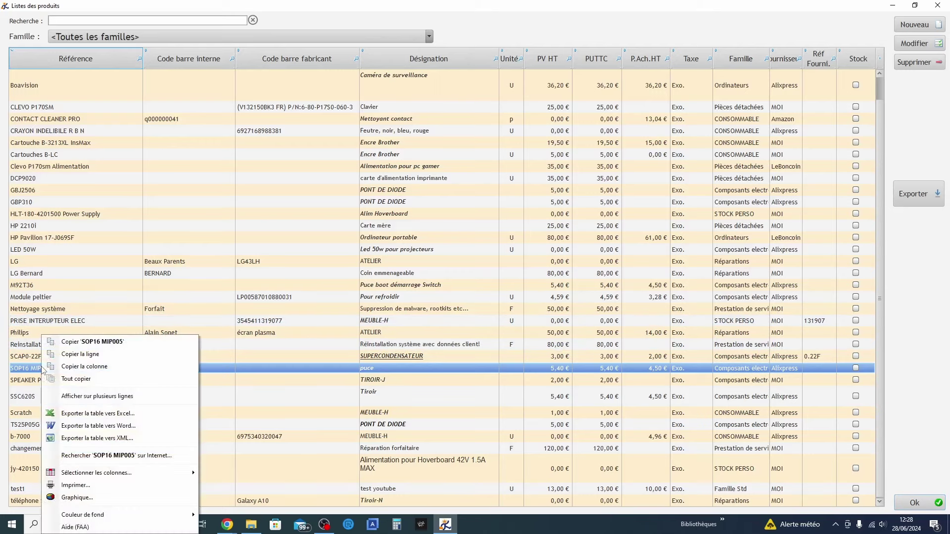
pyautogui.click(96, 344)
pyautogui.click(913, 502)
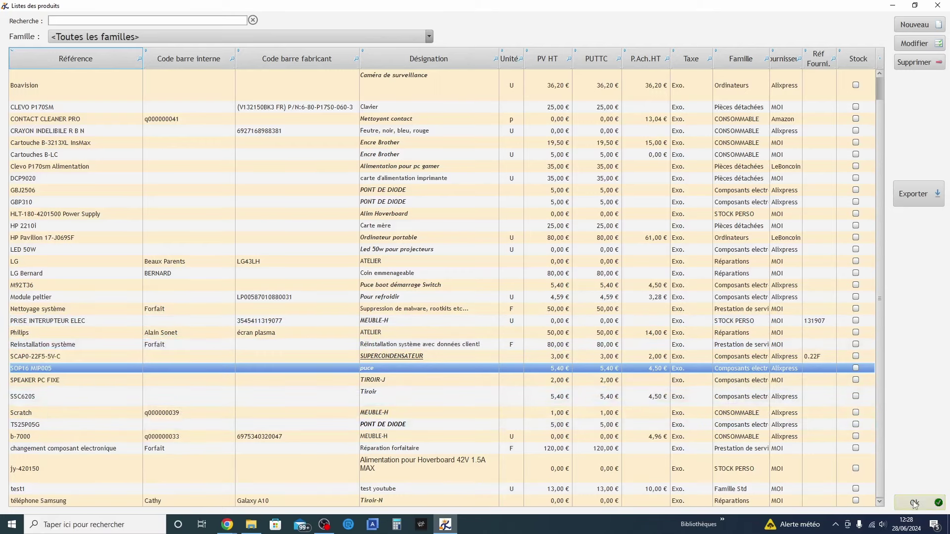
pyautogui.click(132, 280)
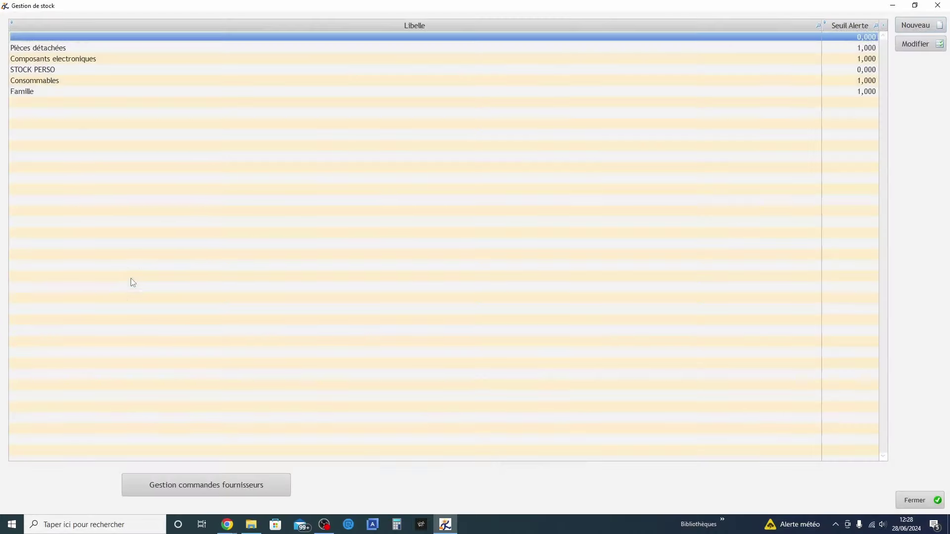
# Paste SOP16 MIP005 into the Composants electroniques stock's Réf search, then reach the full product list
pyautogui.doubleClick(39, 57)
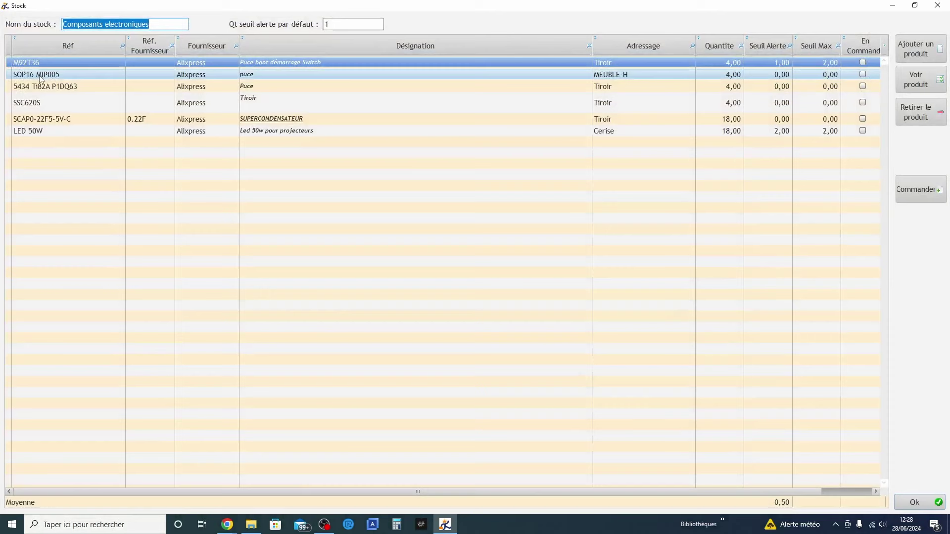
pyautogui.click(122, 45)
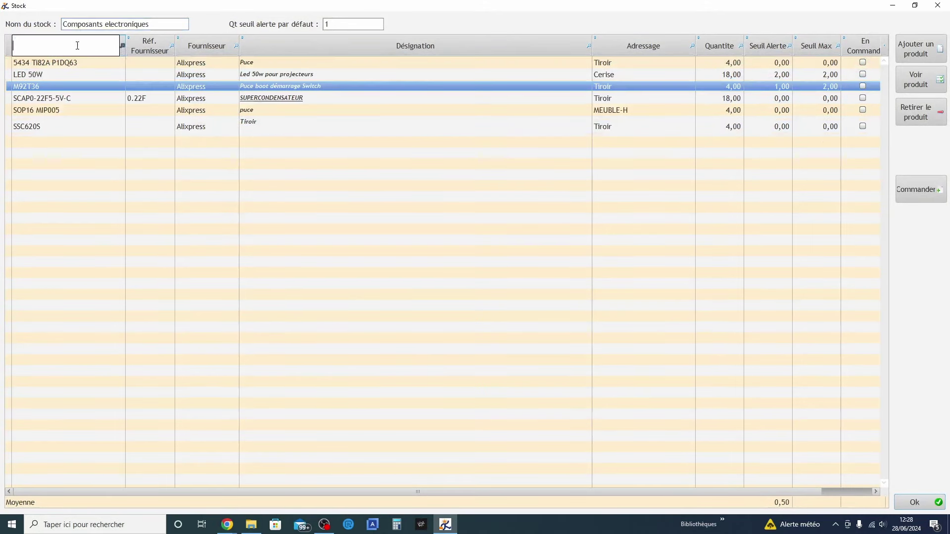
pyautogui.rightClick(77, 46)
pyautogui.click(98, 87)
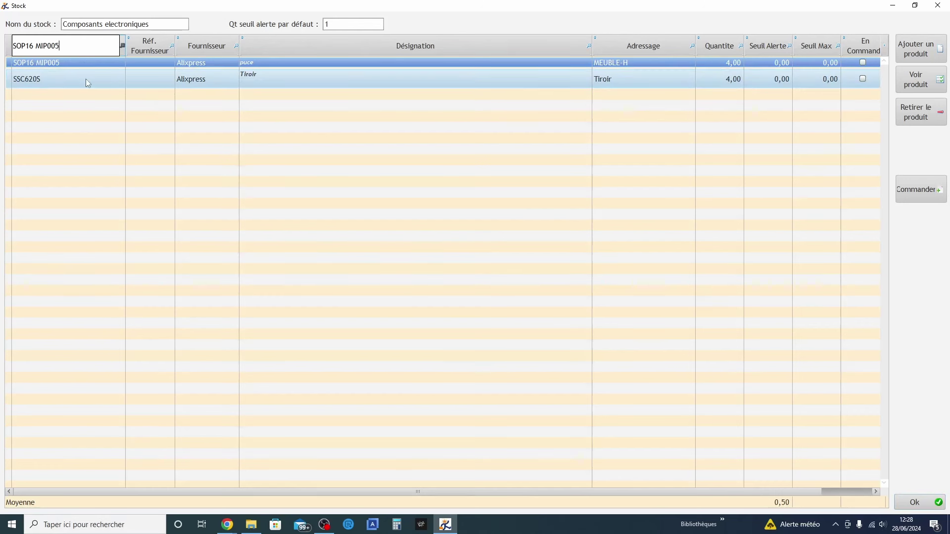
pyautogui.doubleClick(271, 77)
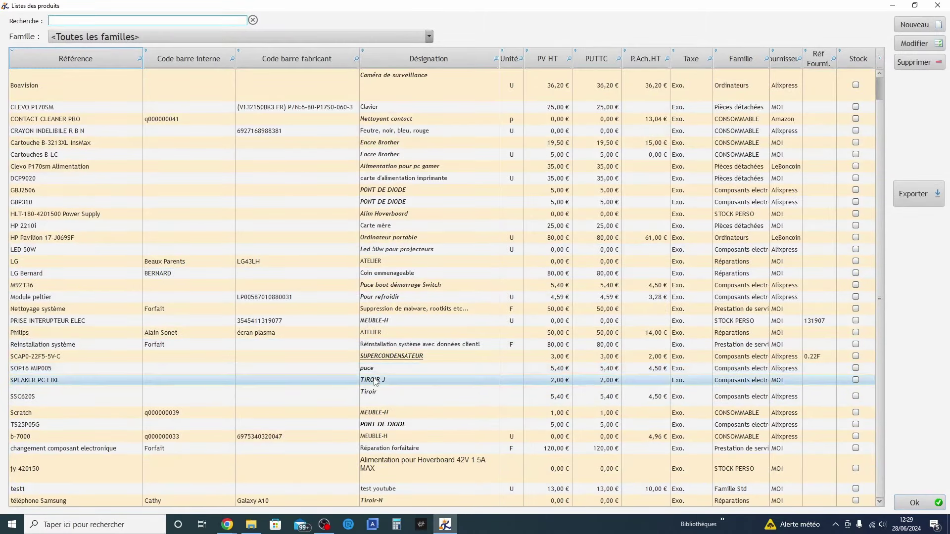
# Replace SSC620S's designation 'Tiroir' with 'puce' and validate the product sheet
pyautogui.doubleClick(376, 397)
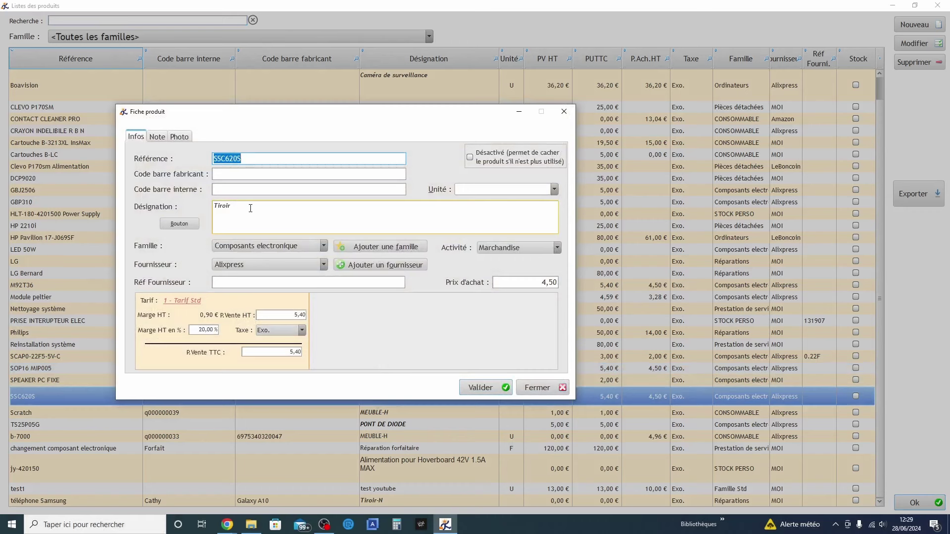
pyautogui.click(251, 209)
pyautogui.write('p')
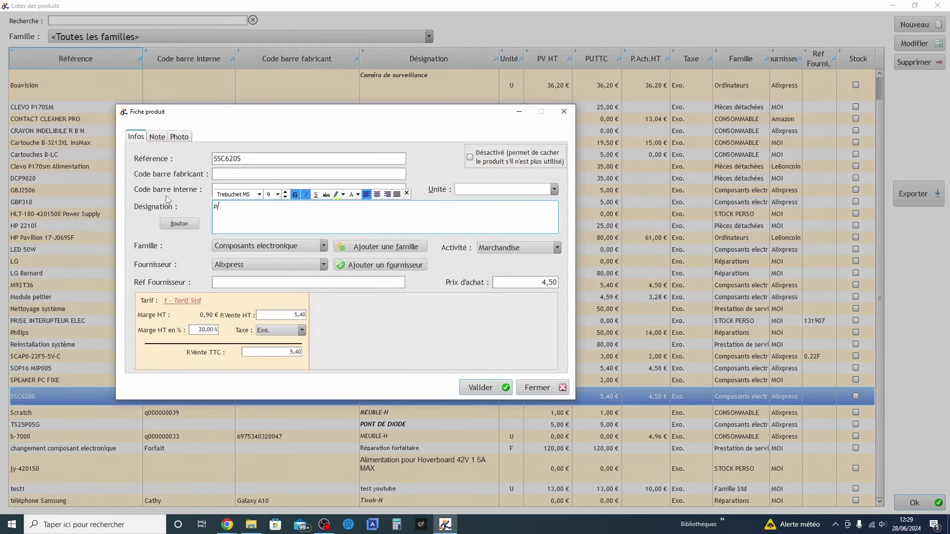
pyautogui.write('uce')
pyautogui.click(500, 393)
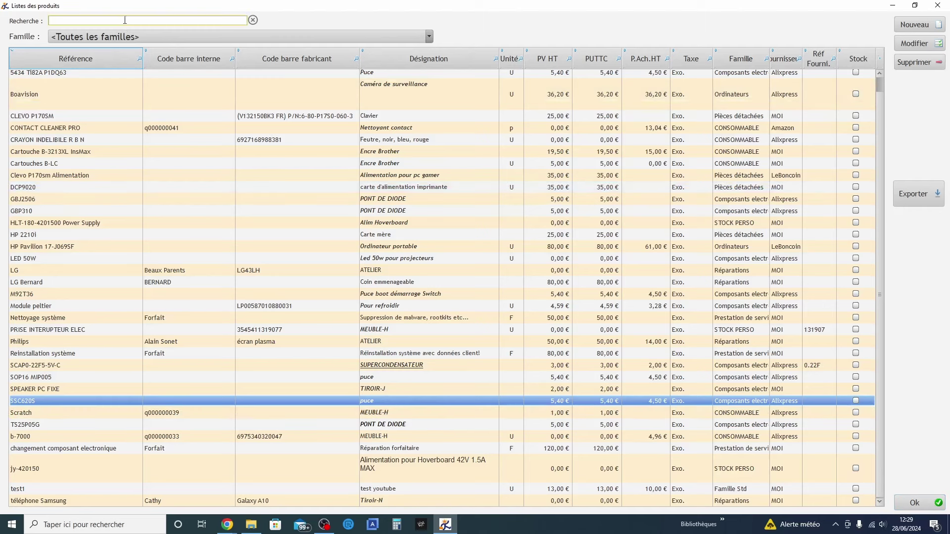
pyautogui.click(127, 38)
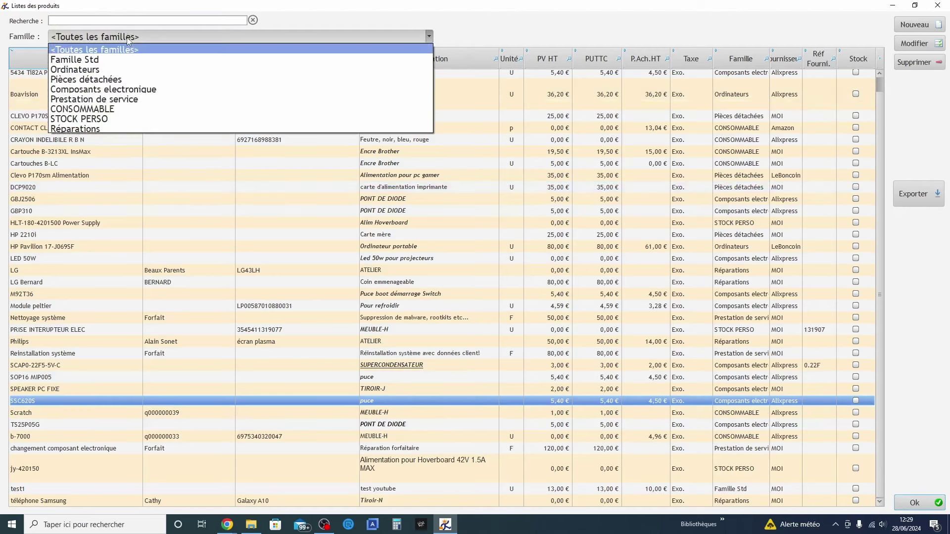
# Filter to Réparations, read the LG and Philips product notes, then close the product list
pyautogui.click(92, 130)
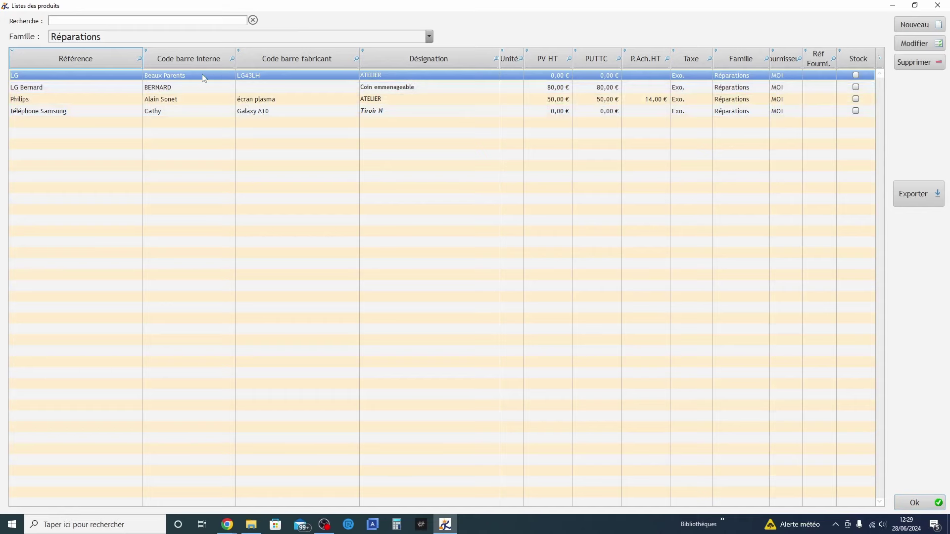
pyautogui.doubleClick(90, 75)
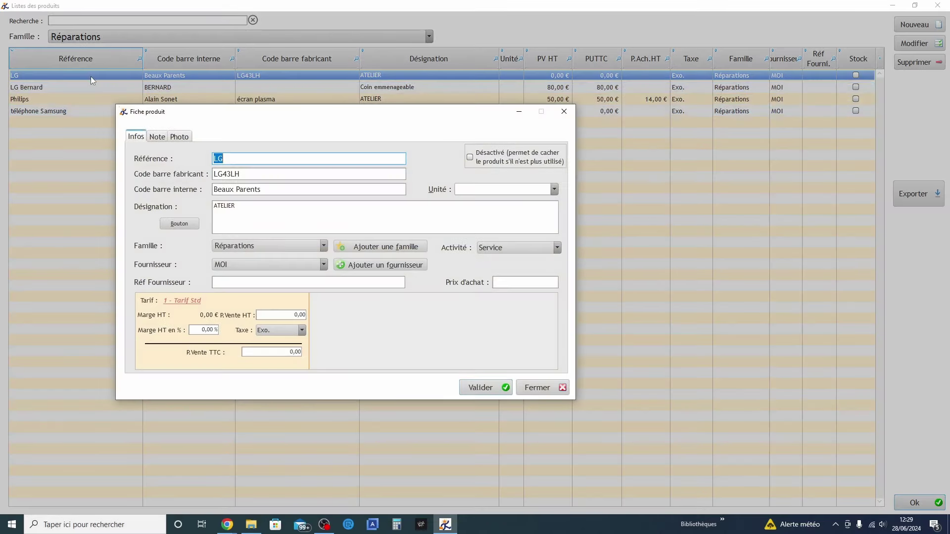
pyautogui.click(157, 136)
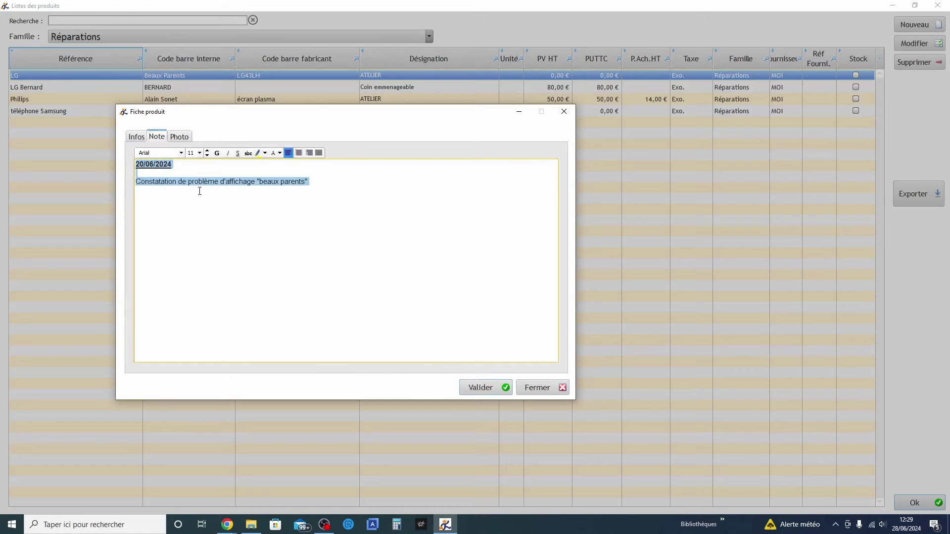
pyautogui.click(493, 388)
pyautogui.doubleClick(168, 102)
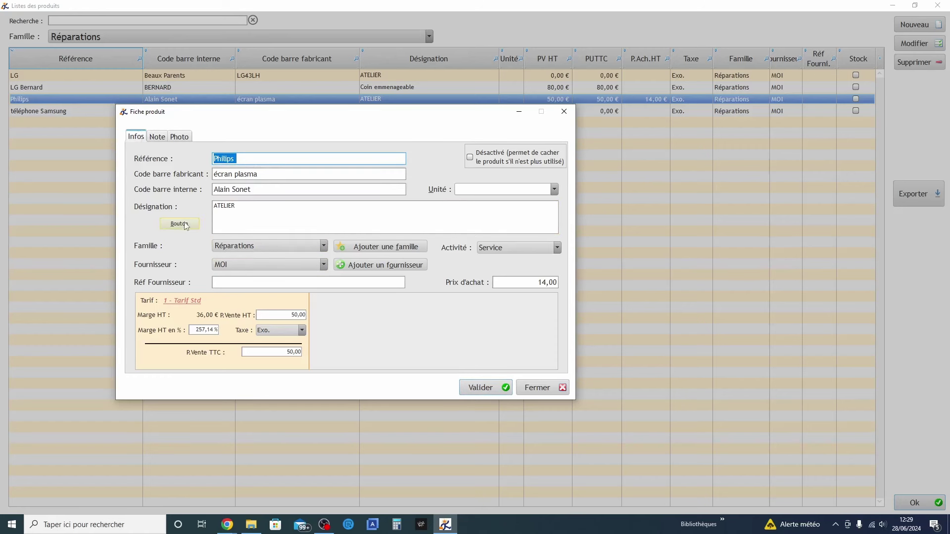
pyautogui.click(157, 137)
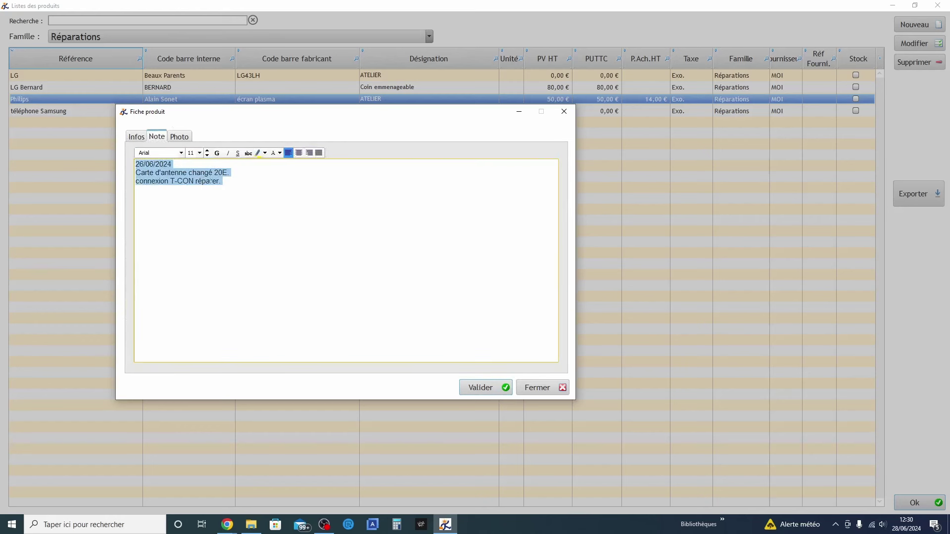
pyautogui.click(233, 252)
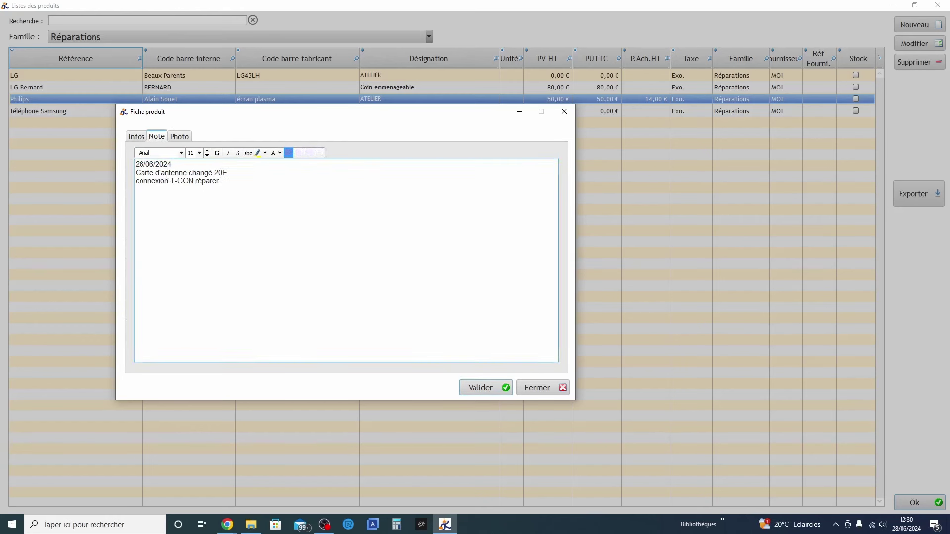
pyautogui.click(487, 394)
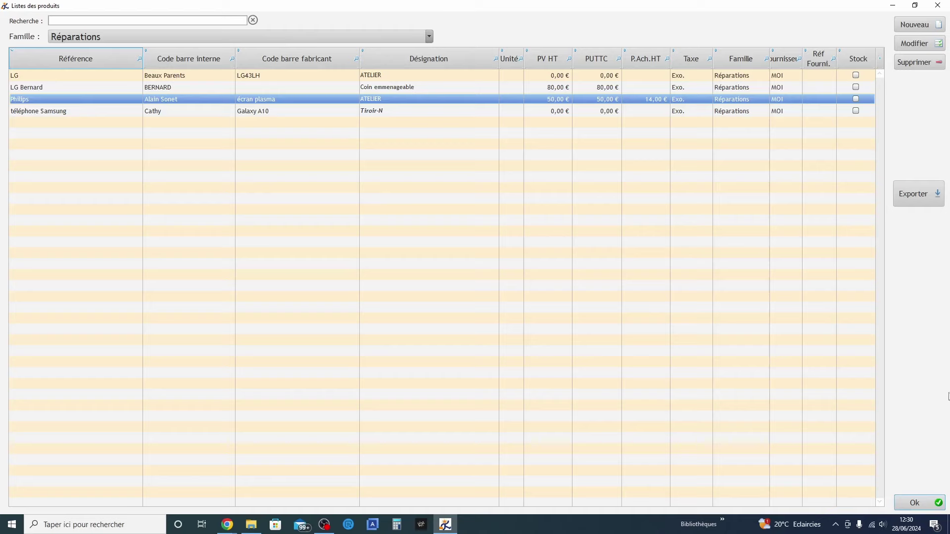
pyautogui.click(924, 503)
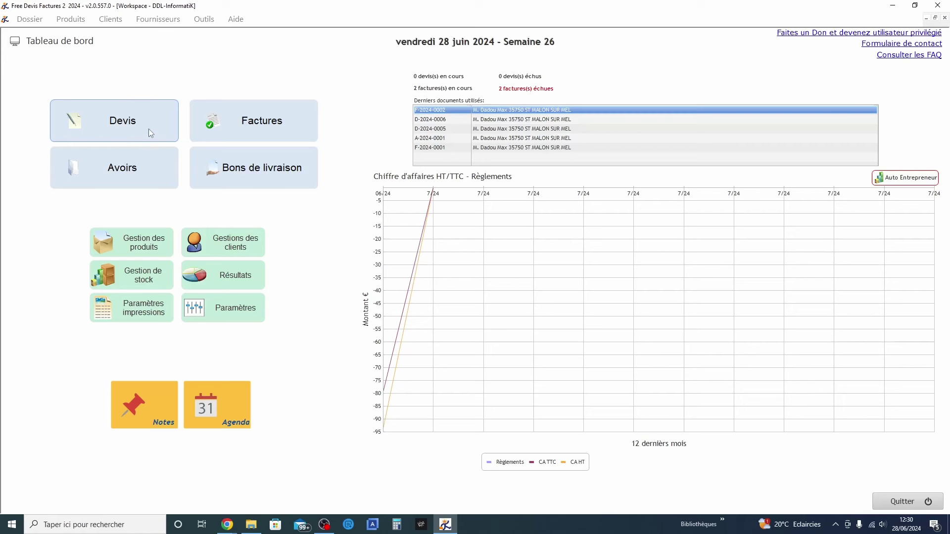
# Create a new quote dated 28/06/2024 for an existing client and open its empty line editor
pyautogui.click(149, 129)
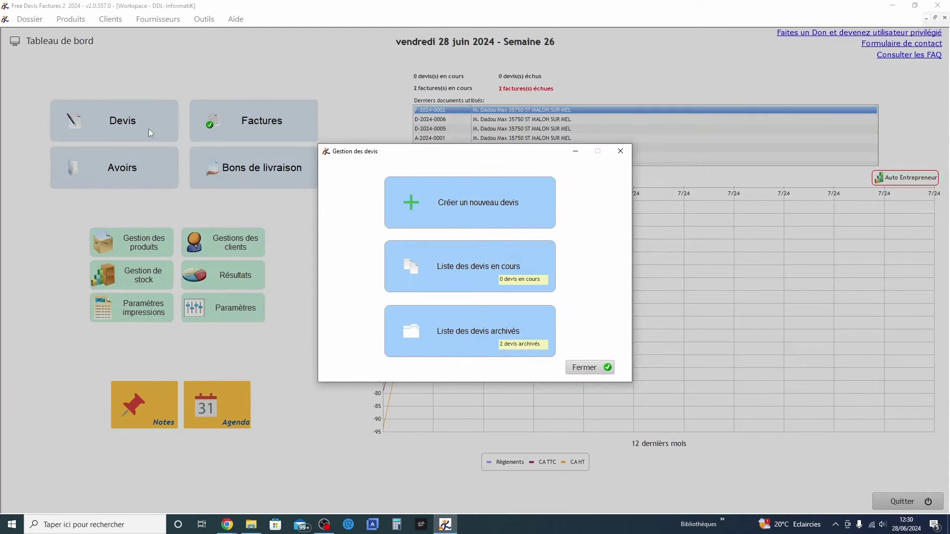
pyautogui.click(492, 203)
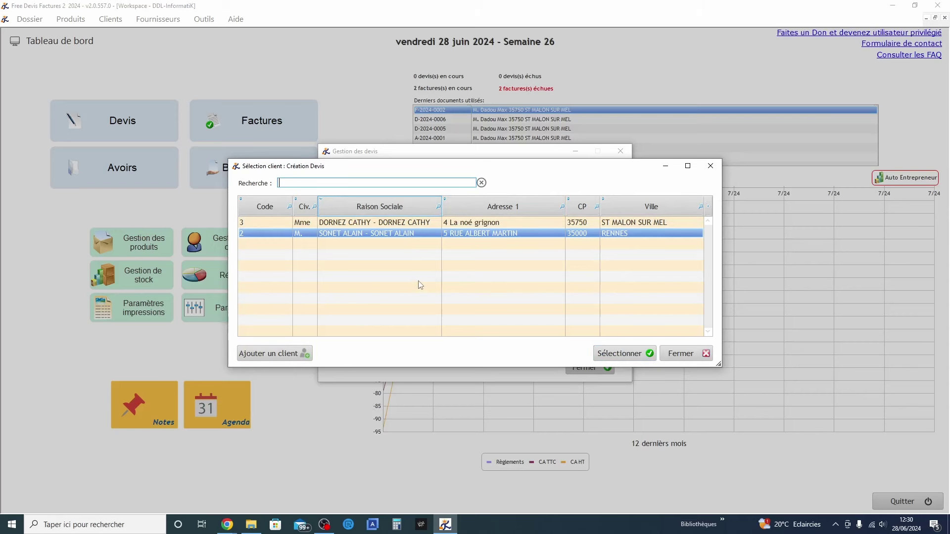
pyautogui.doubleClick(434, 236)
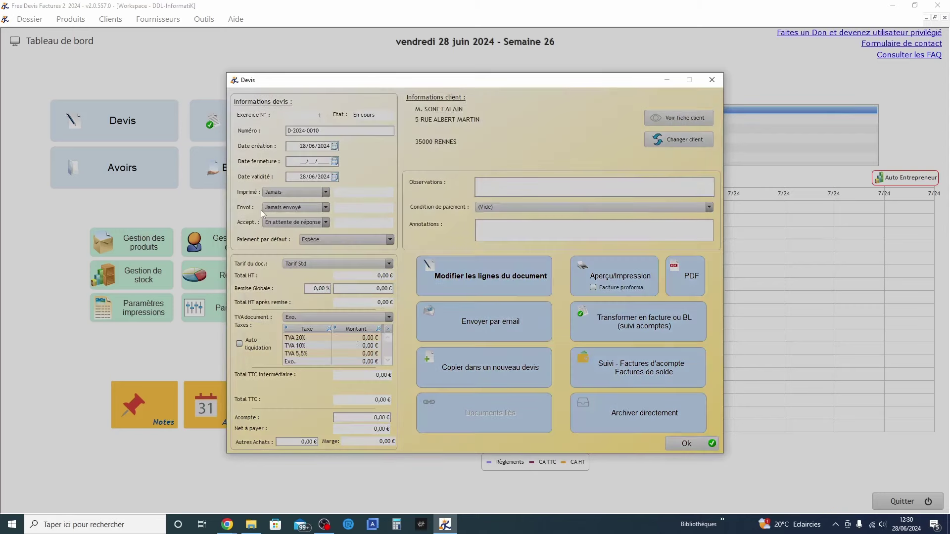
pyautogui.click(443, 293)
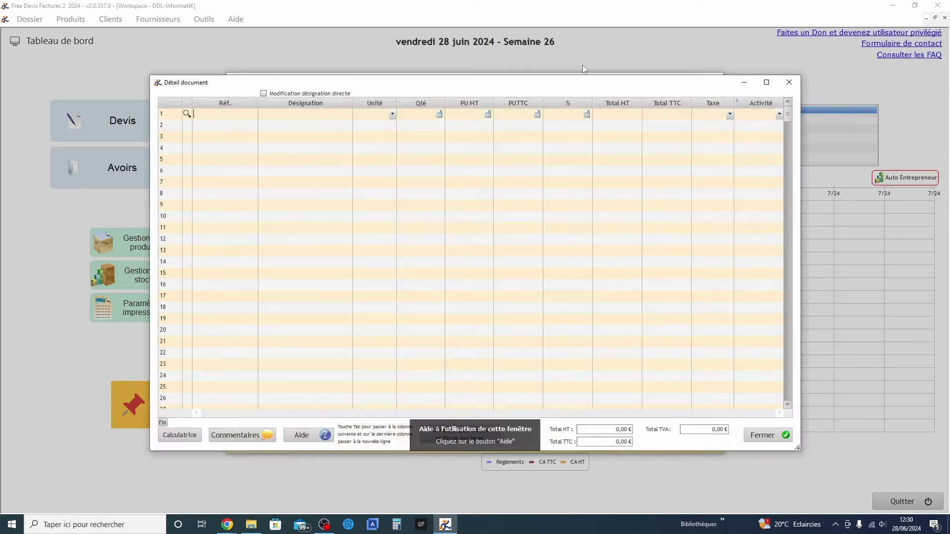
# Add LED 50W from Composants electronique to line 1 with quantity 2
pyautogui.moveTo(573, 86); pyautogui.dragTo(627, 288)
pyautogui.click(842, 284)
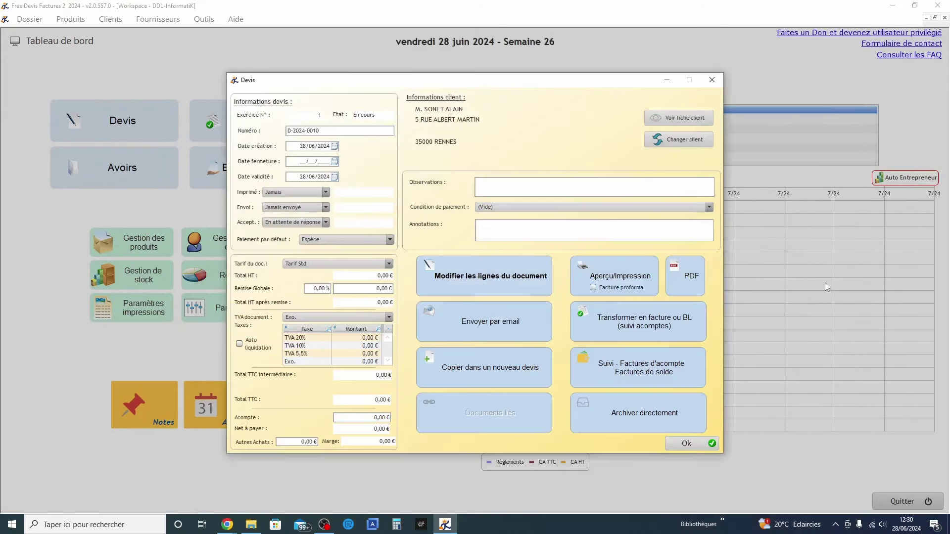
pyautogui.click(500, 278)
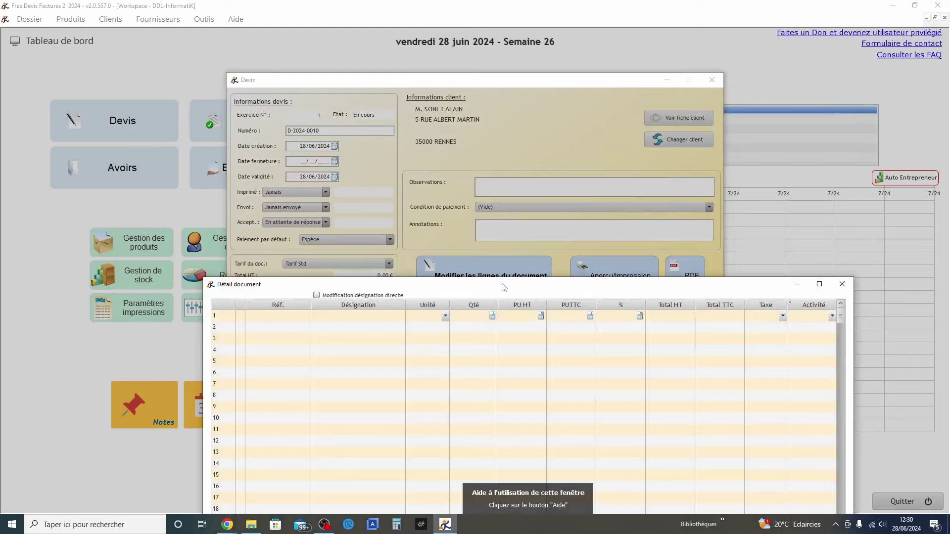
pyautogui.moveTo(515, 220); pyautogui.dragTo(510, 80)
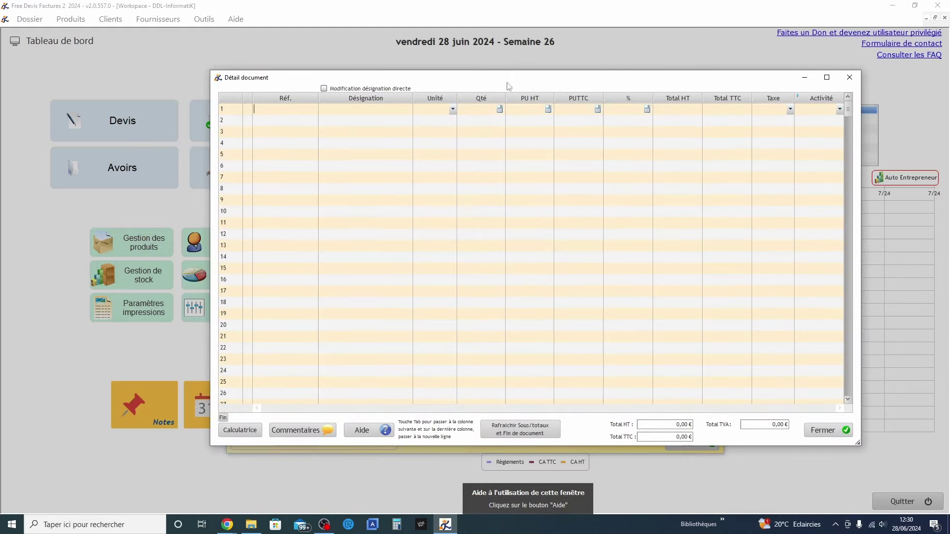
pyautogui.click(247, 109)
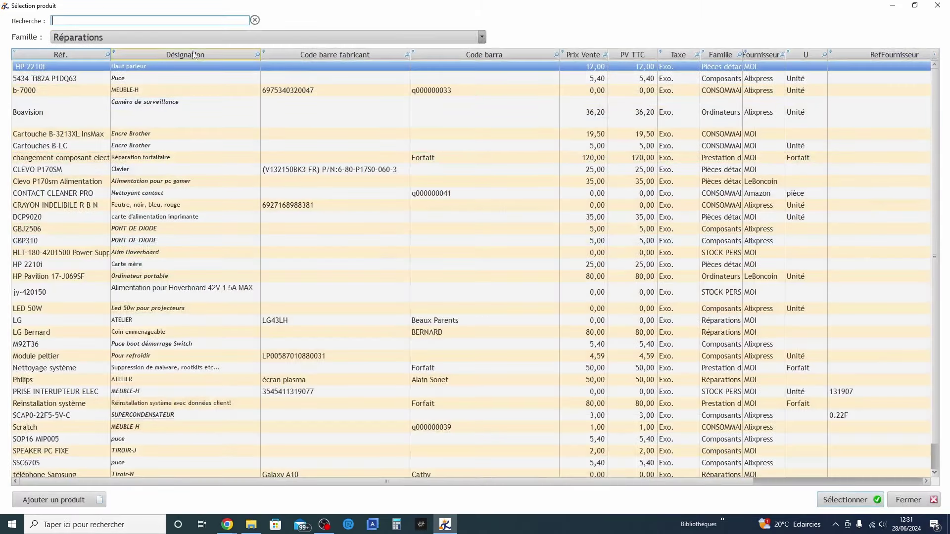
pyautogui.click(168, 40)
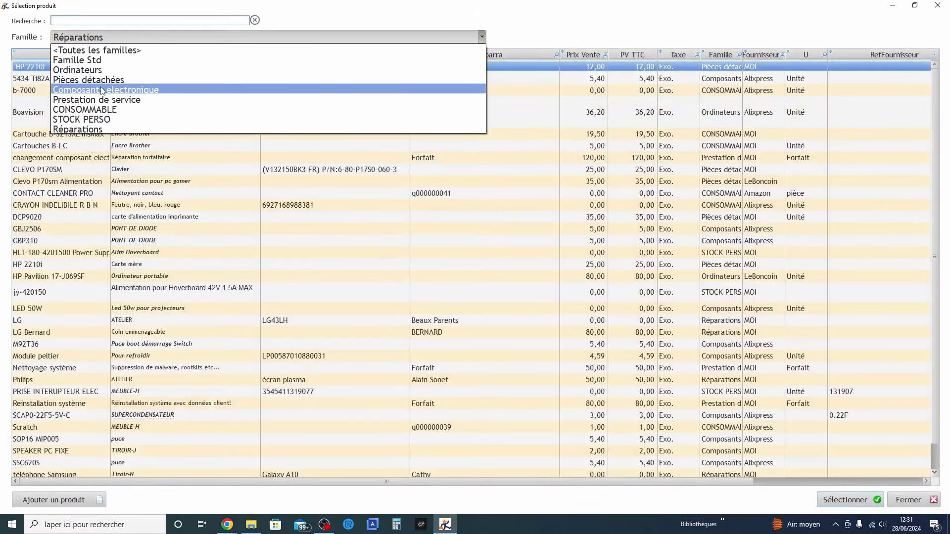
pyautogui.click(102, 89)
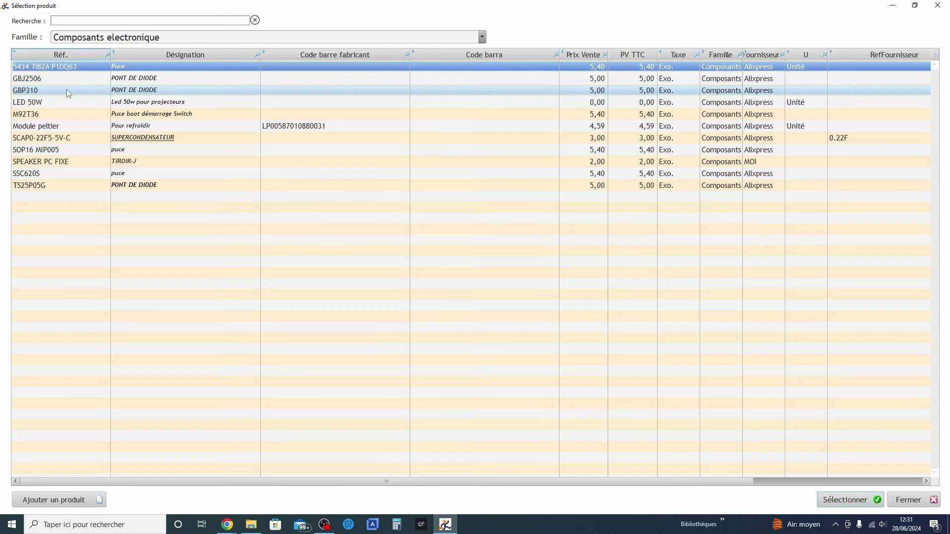
pyautogui.doubleClick(152, 107)
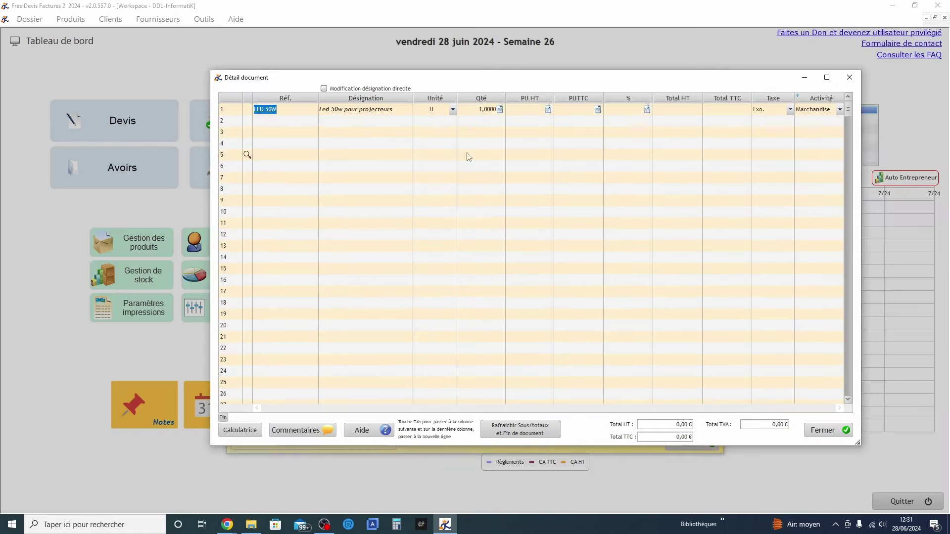
pyautogui.click(489, 110)
pyautogui.write('2')
pyautogui.click(584, 225)
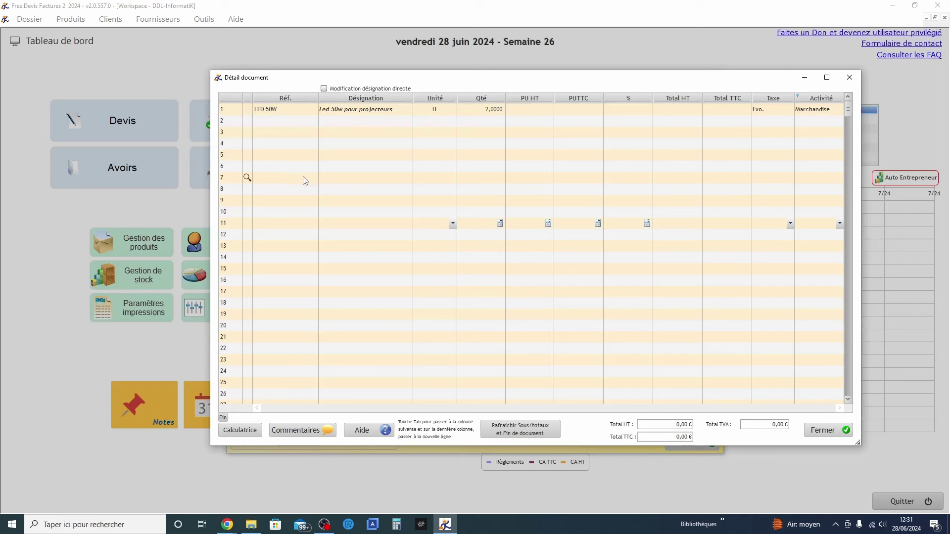
# Add Cartouche B-3213XL InsMax on line 2 with quantity 2, bringing the total to 39,00 €
pyautogui.click(248, 121)
pyautogui.click(247, 121)
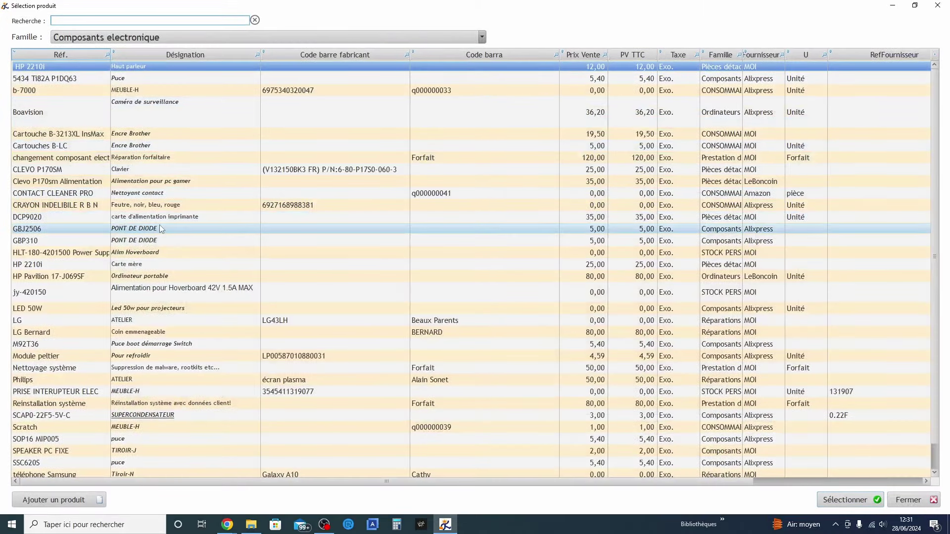
pyautogui.doubleClick(142, 132)
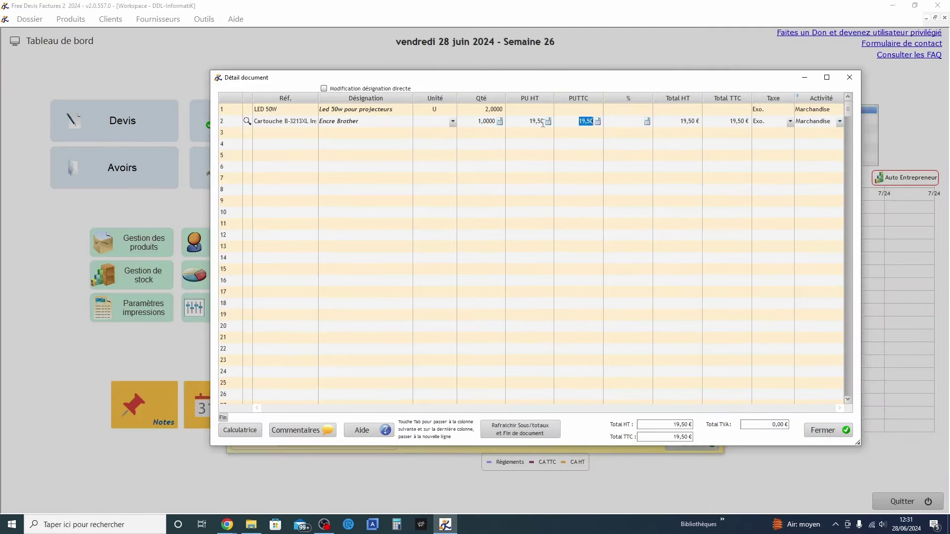
pyautogui.click(499, 121)
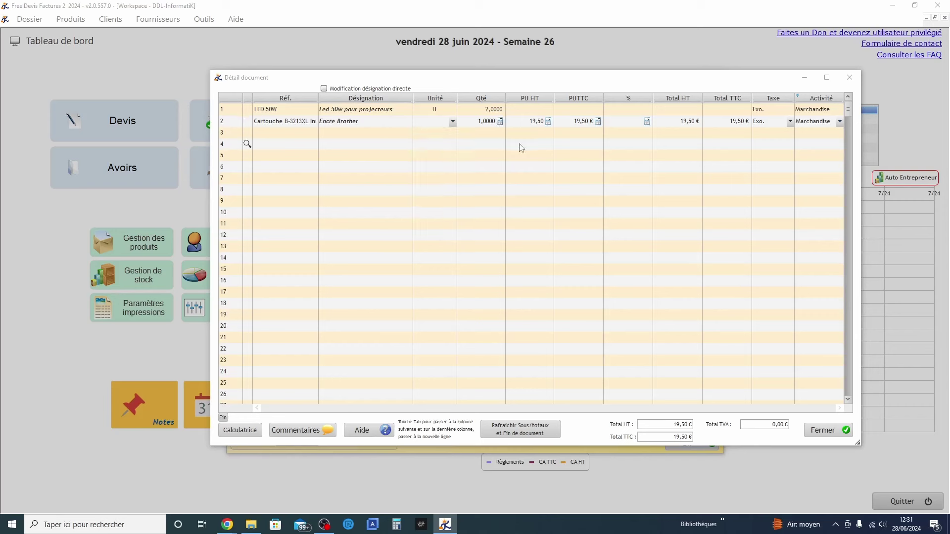
pyautogui.click(486, 121)
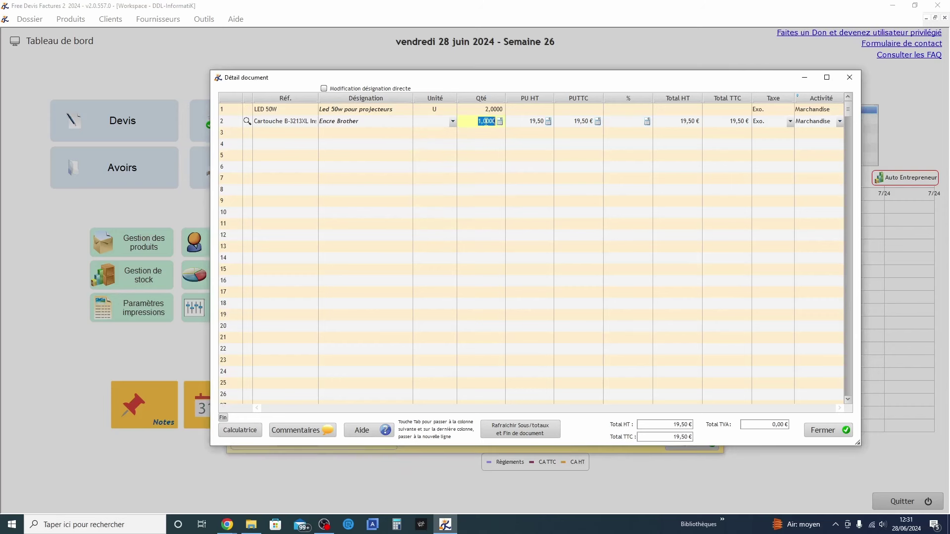
pyautogui.write('2')
pyautogui.click(496, 157)
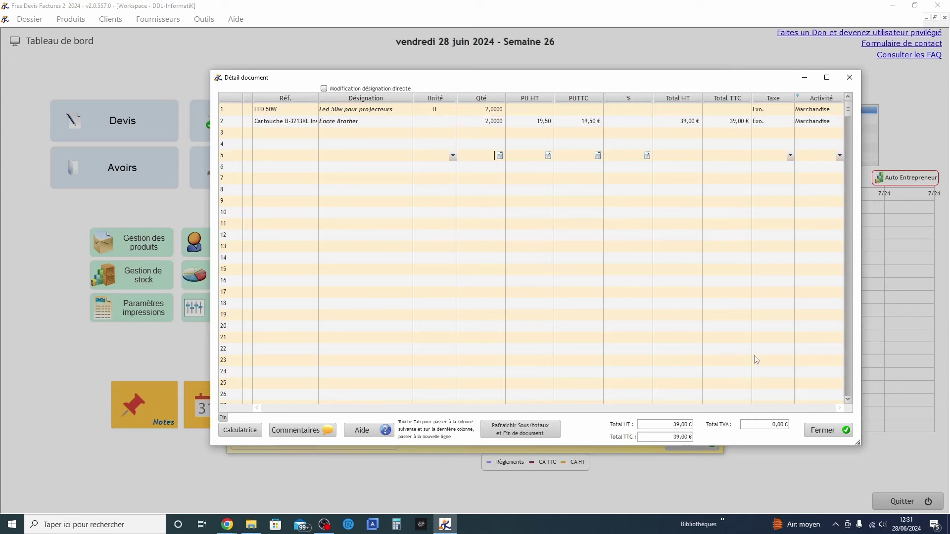
pyautogui.click(834, 428)
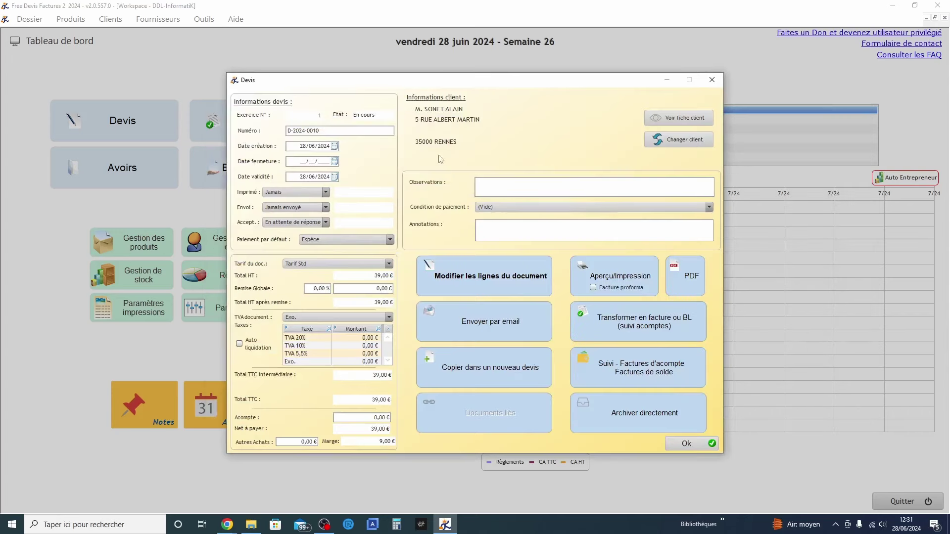
# Set validity to 03/07/2024, sending to email, status awaiting reply, and default payment to Carte bancaire
pyautogui.click(302, 162)
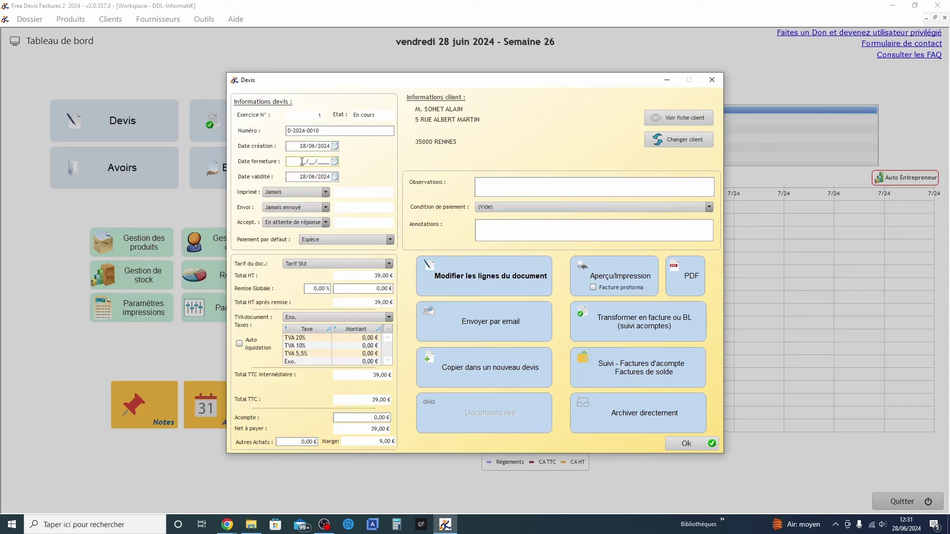
pyautogui.click(335, 176)
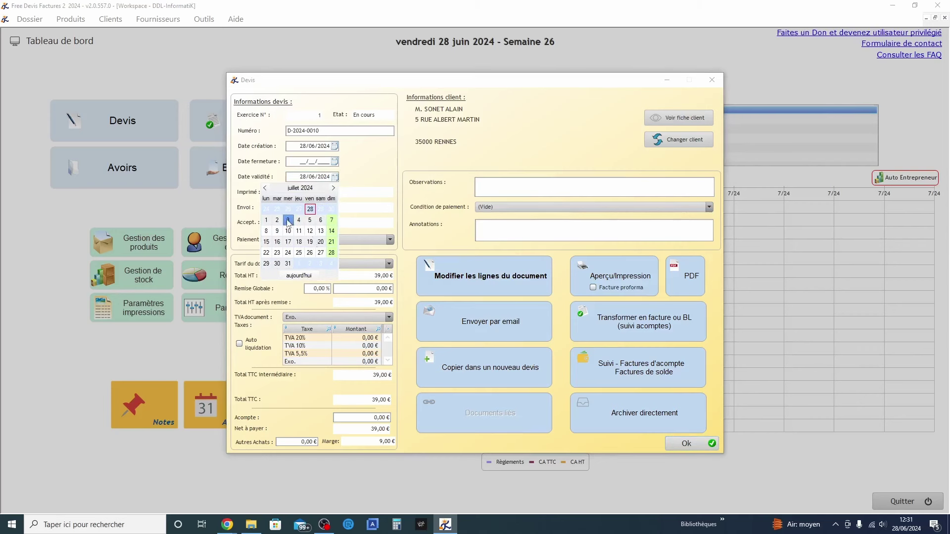
pyautogui.click(288, 264)
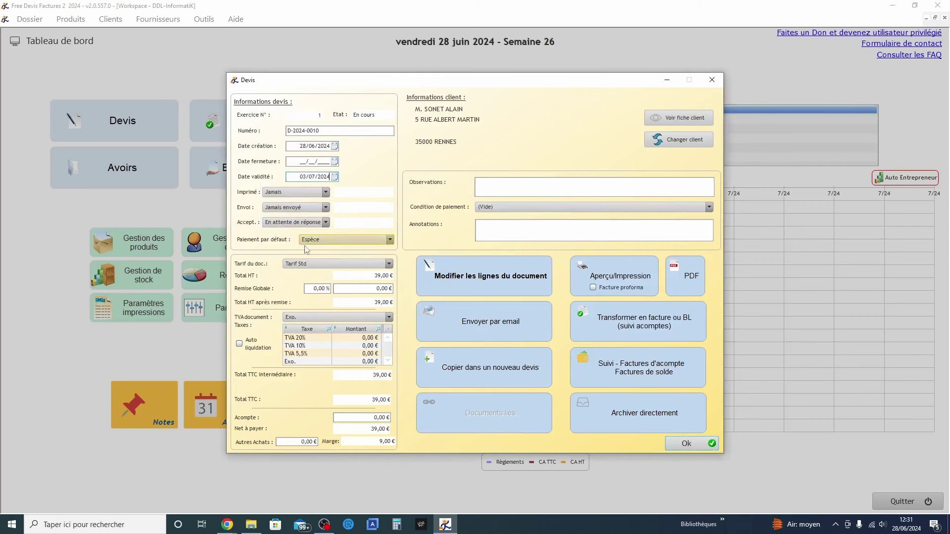
pyautogui.click(300, 209)
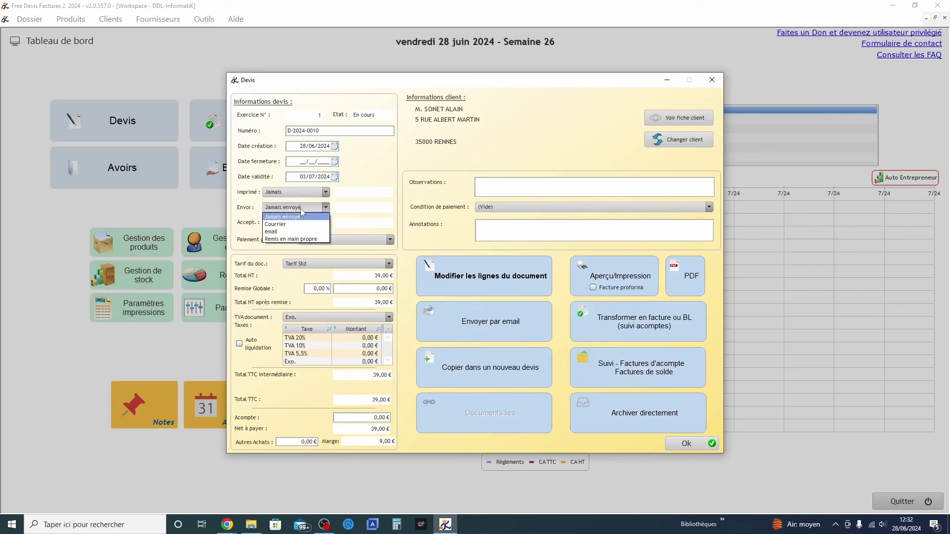
pyautogui.click(276, 236)
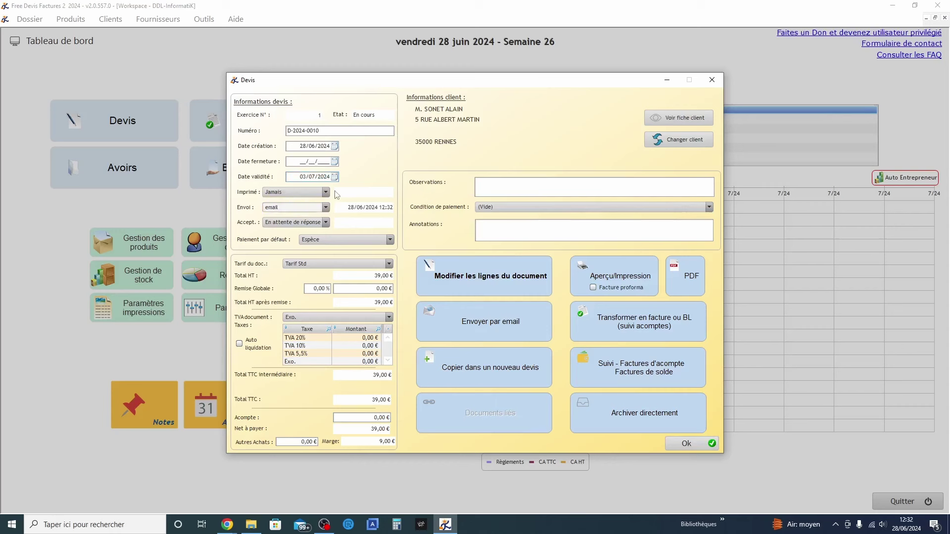
pyautogui.click(313, 222)
pyautogui.click(312, 223)
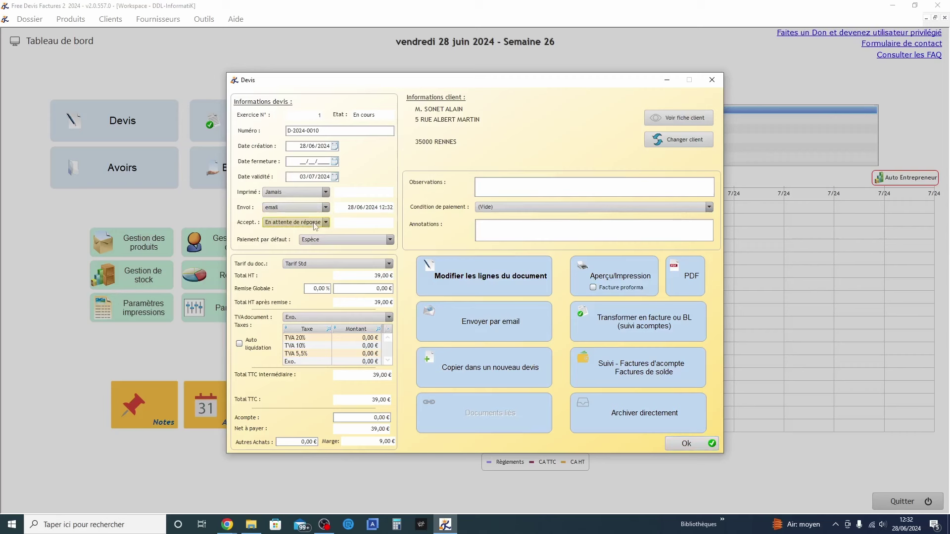
pyautogui.click(320, 240)
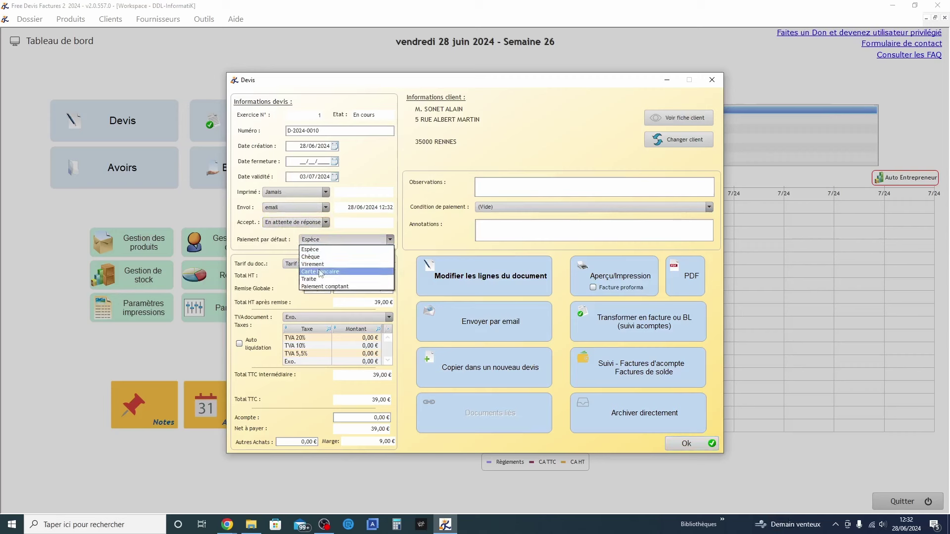
pyautogui.click(320, 272)
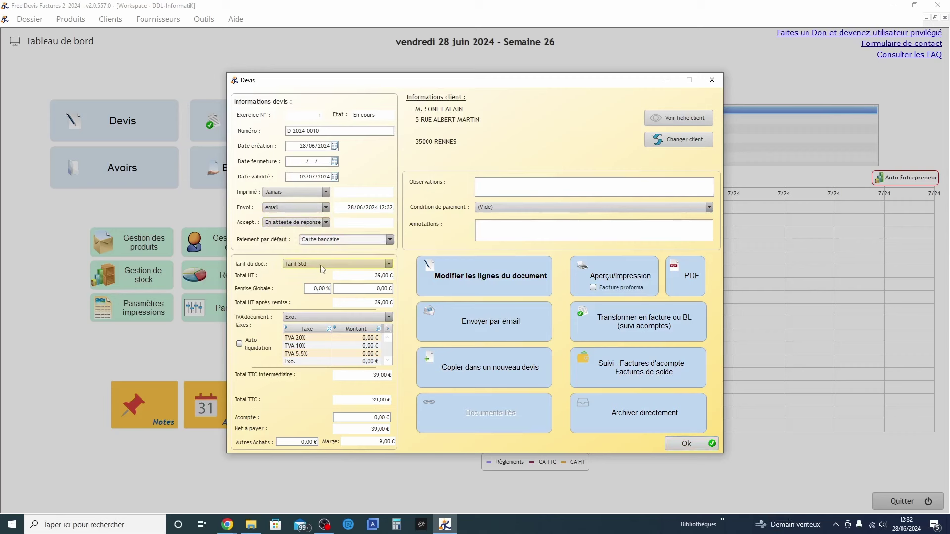
pyautogui.click(290, 352)
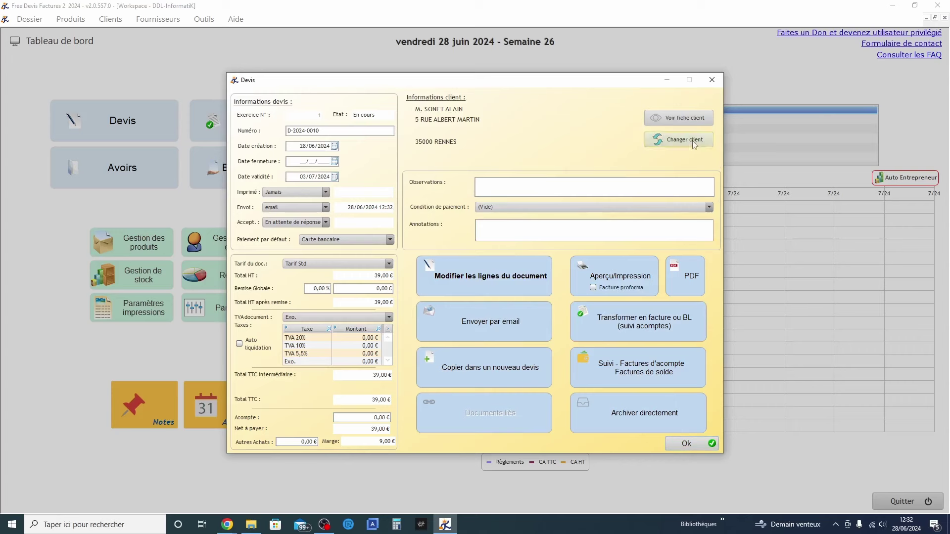
# Review the client's record card for the quote, then close it
pyautogui.click(679, 118)
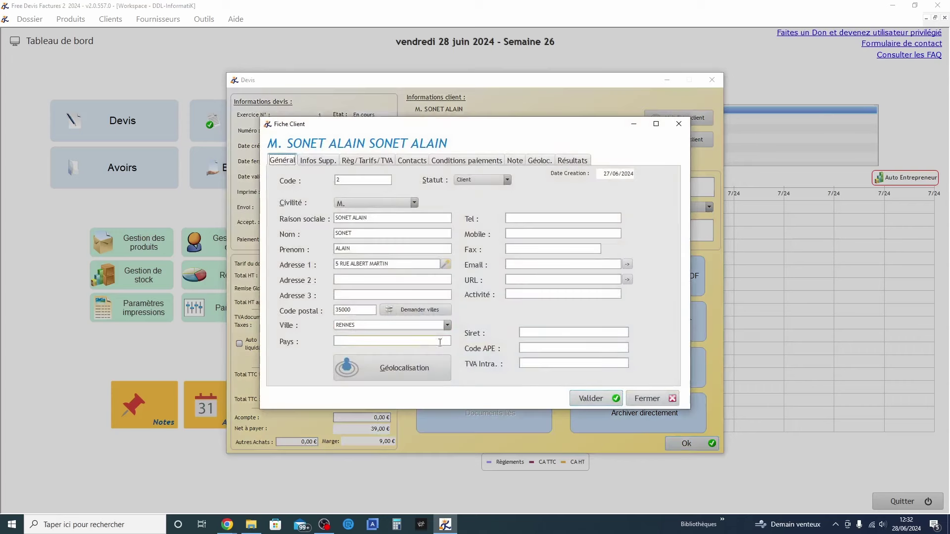
pyautogui.click(608, 402)
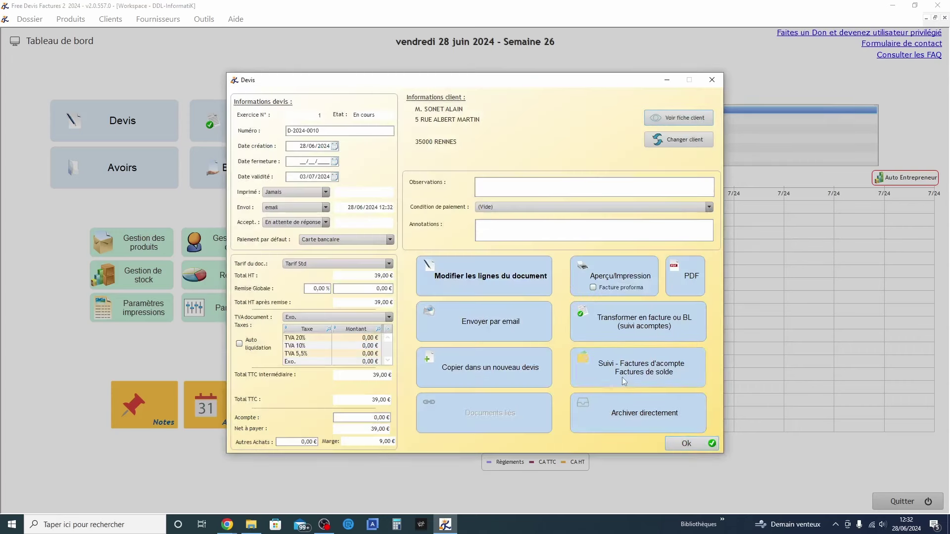
pyautogui.click(612, 278)
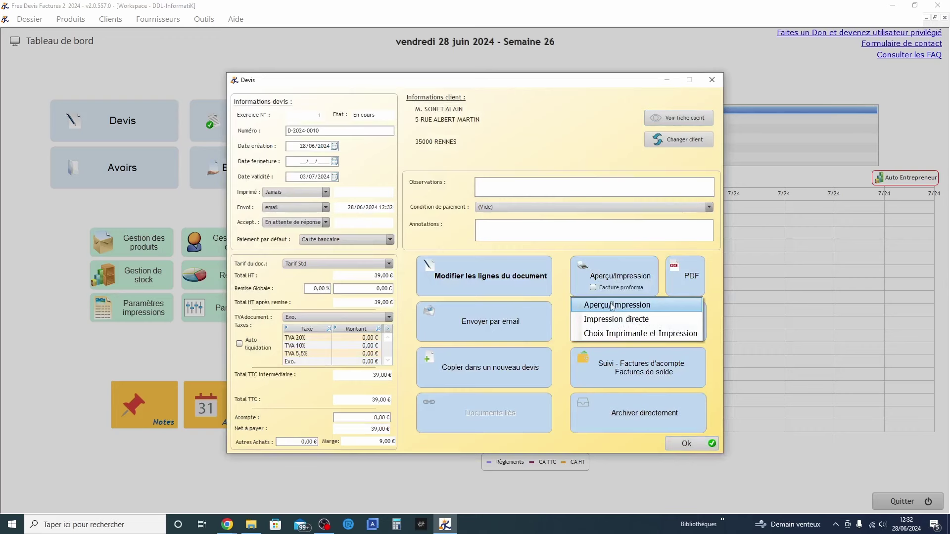
pyautogui.click(612, 305)
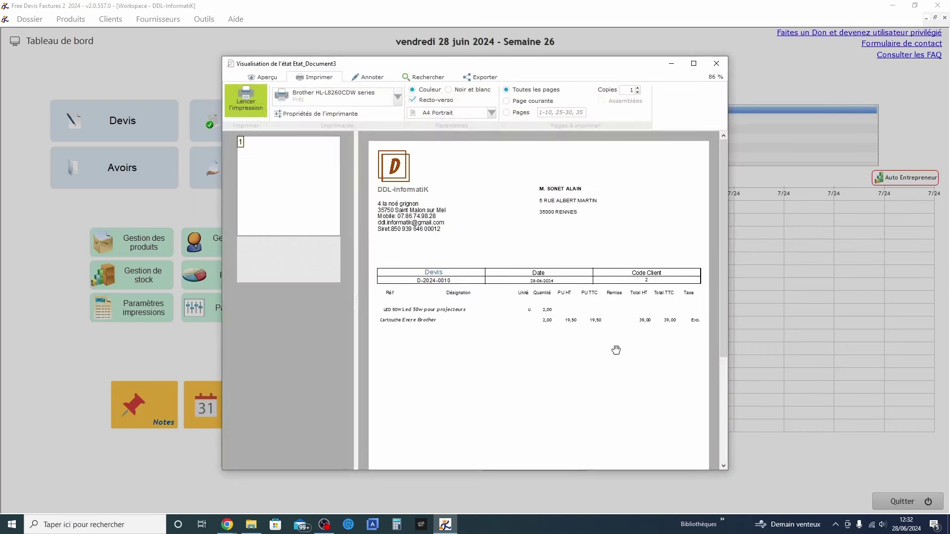
pyautogui.scroll(-5, 544, 301)
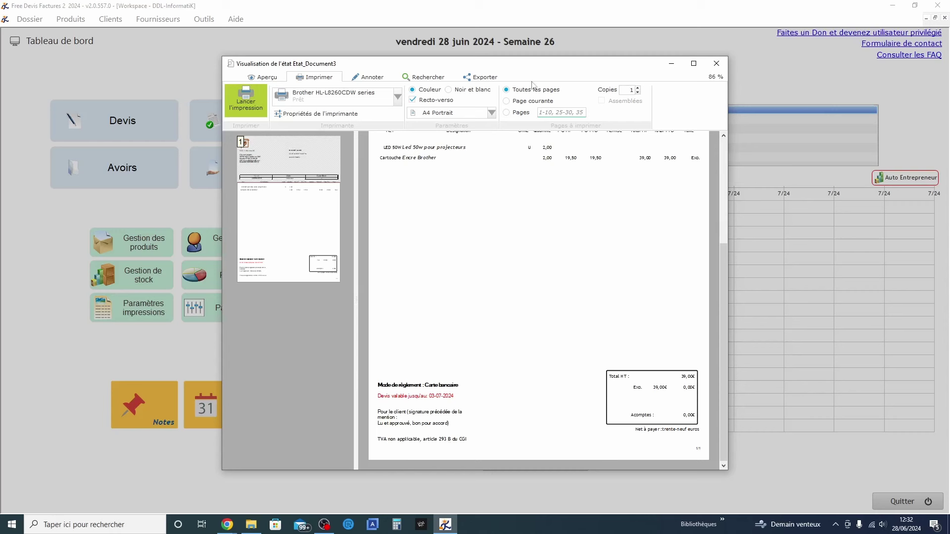
pyautogui.scroll(3, 427, 292)
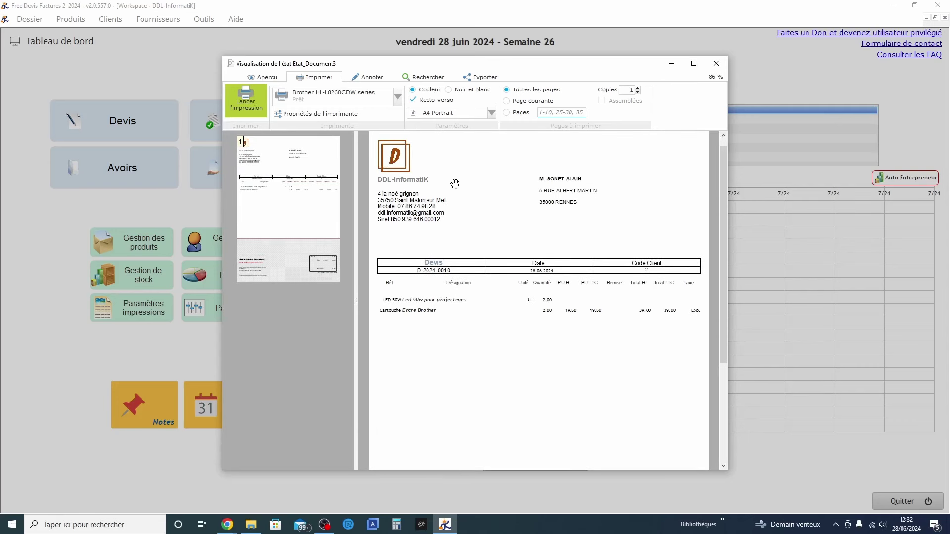
pyautogui.scroll(-1, 604, 232)
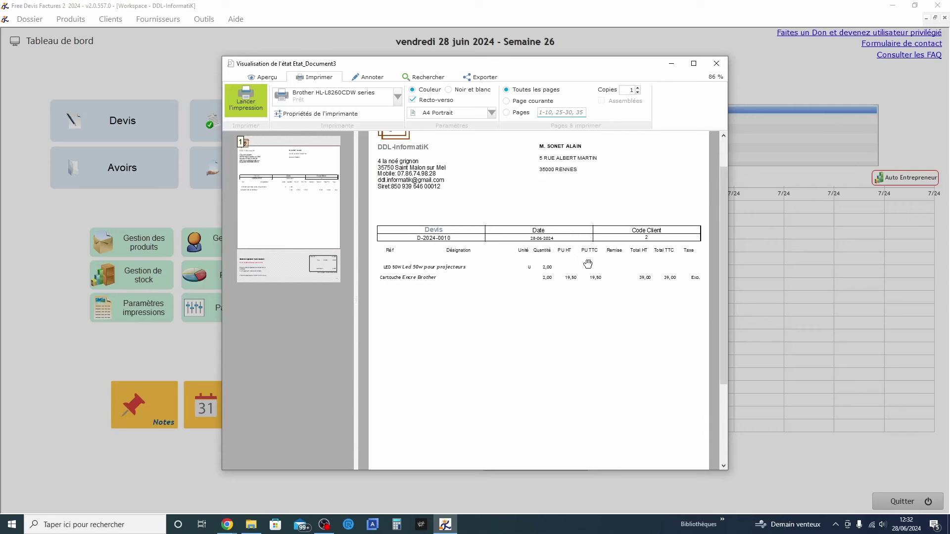
pyautogui.scroll(-2, 579, 262)
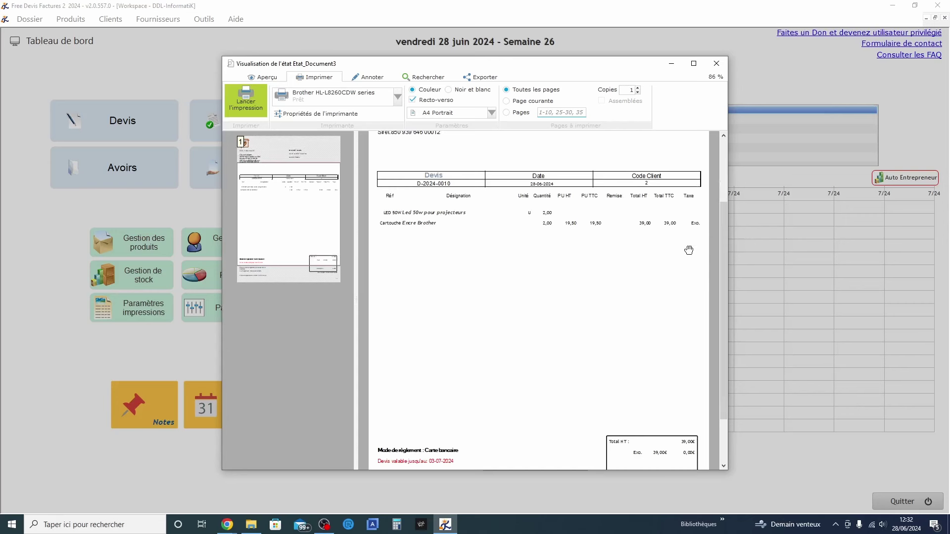
pyautogui.scroll(-2, 688, 250)
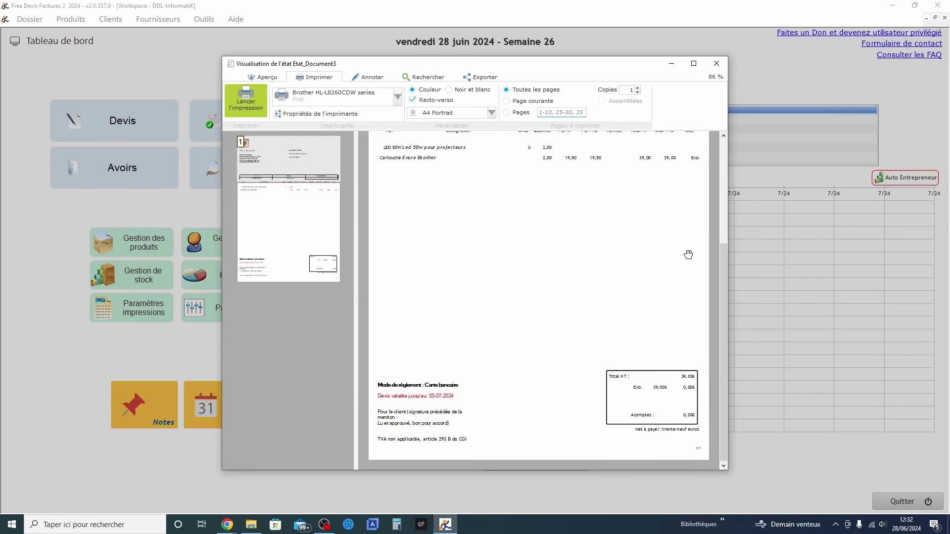
pyautogui.scroll(2, 688, 255)
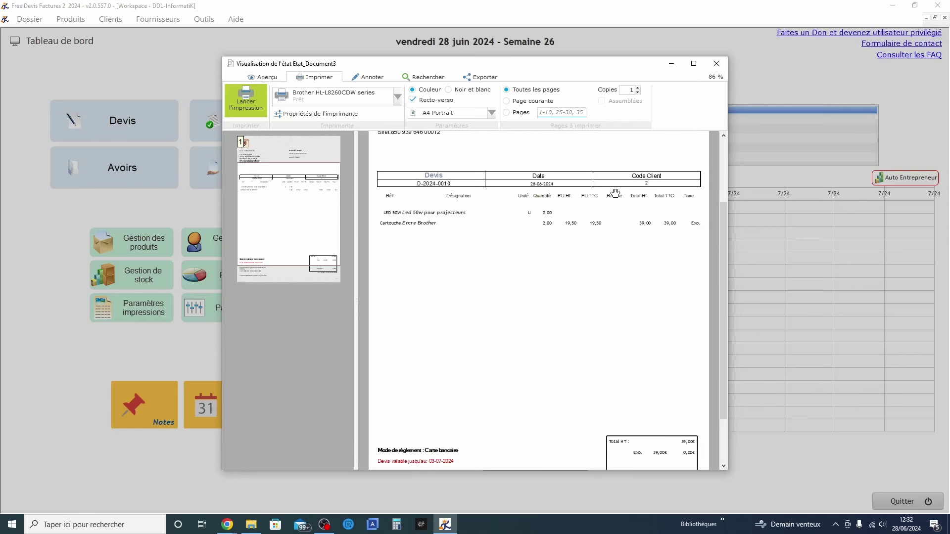
pyautogui.scroll(-2, 616, 198)
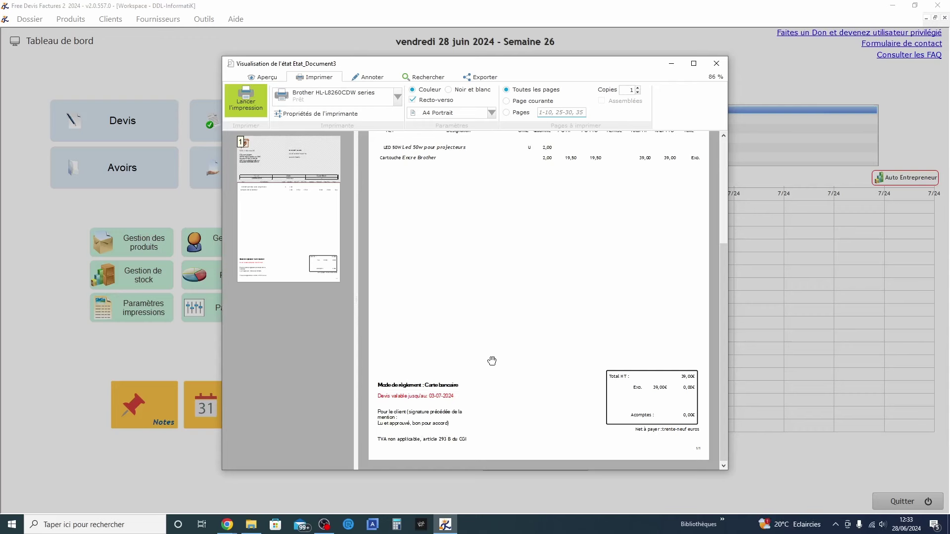
pyautogui.scroll(3, 491, 360)
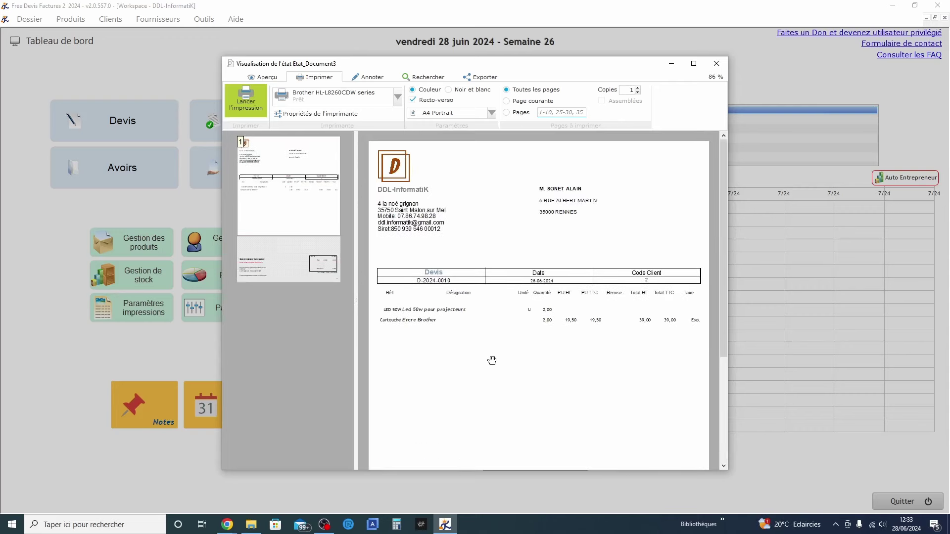
pyautogui.click(717, 64)
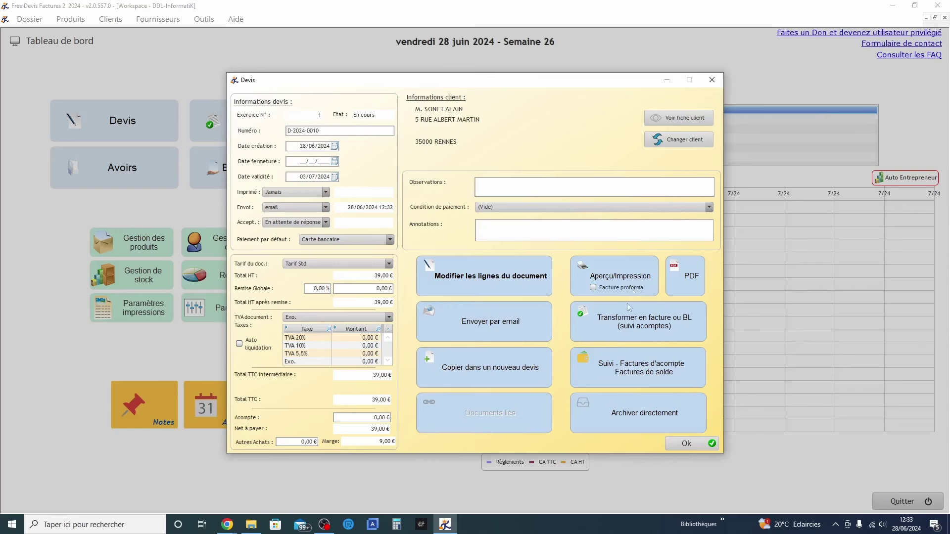
# Confirm quote D-2024-0010 with Ok to get back to Gestion des devis
pyautogui.click(689, 444)
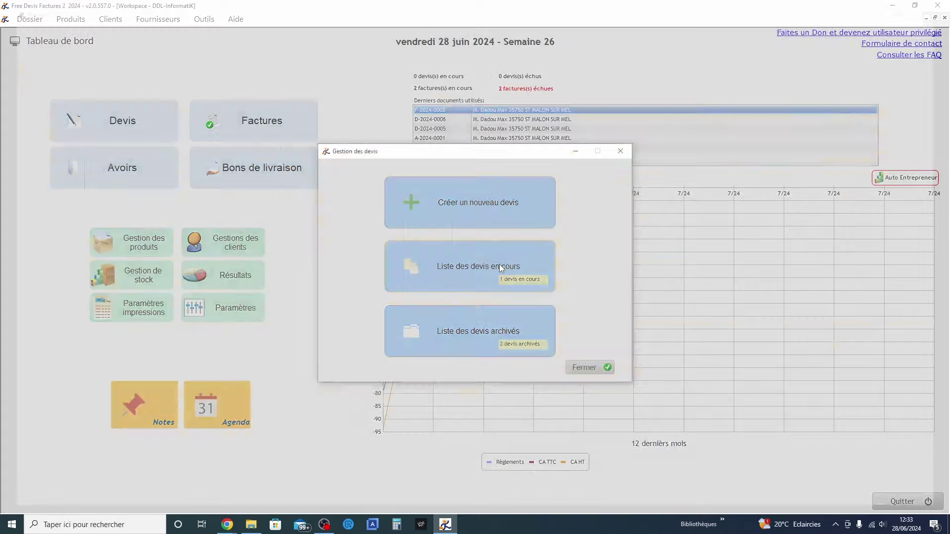
# Open D-2024-0010 from the in-progress list, check its invoice/BL conversion options, and close without converting
pyautogui.click(501, 267)
pyautogui.doubleClick(184, 47)
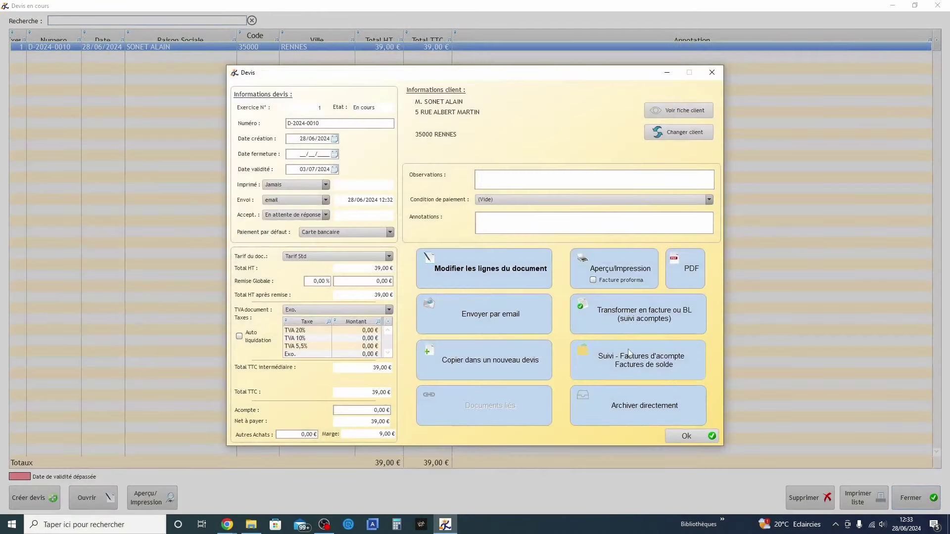
pyautogui.click(647, 312)
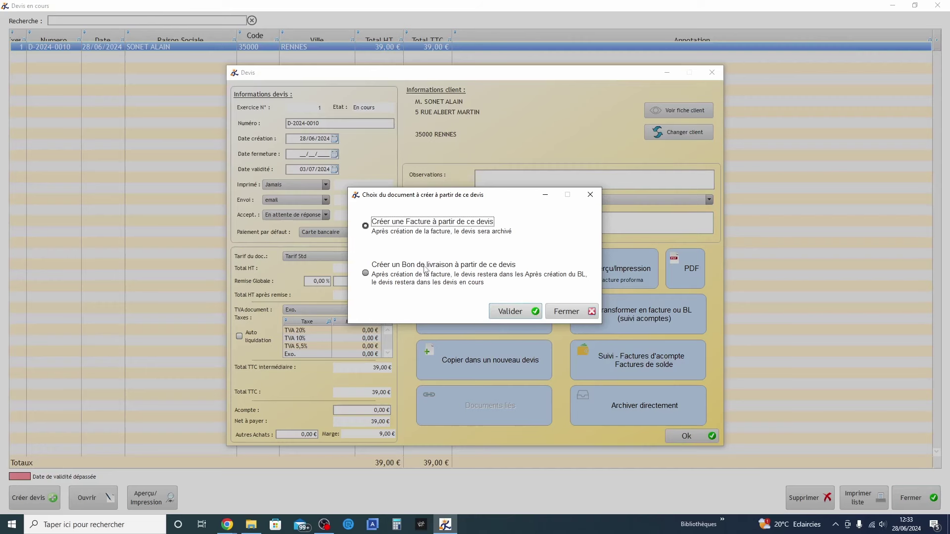
pyautogui.click(577, 312)
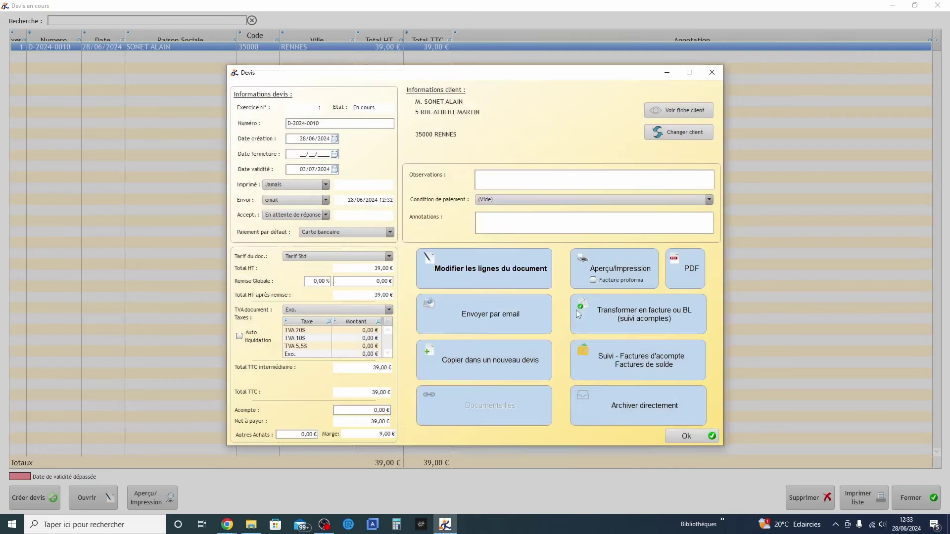
pyautogui.click(702, 438)
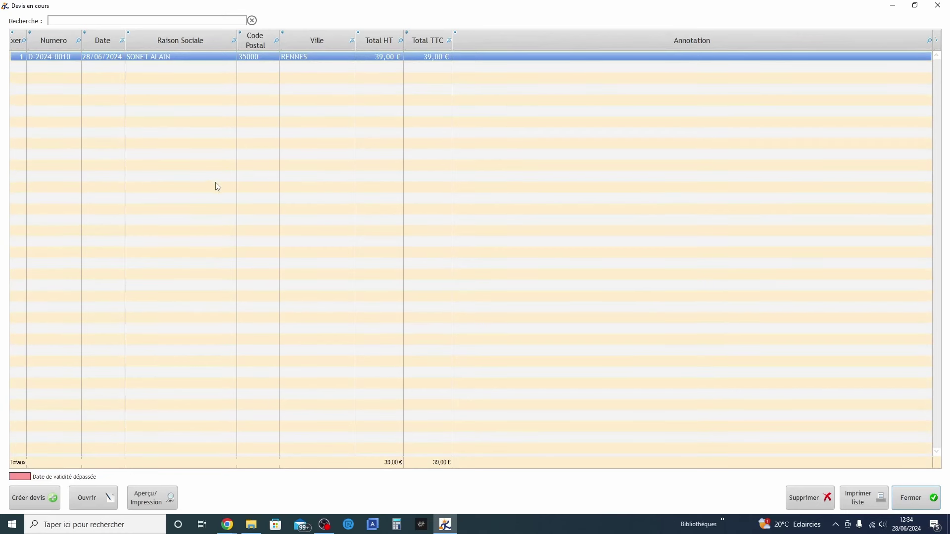
pyautogui.click(909, 505)
# In Paramètres, review the Auto-Entrepreneur product type and periodicity options, keeping Service and Mois
pyautogui.click(588, 370)
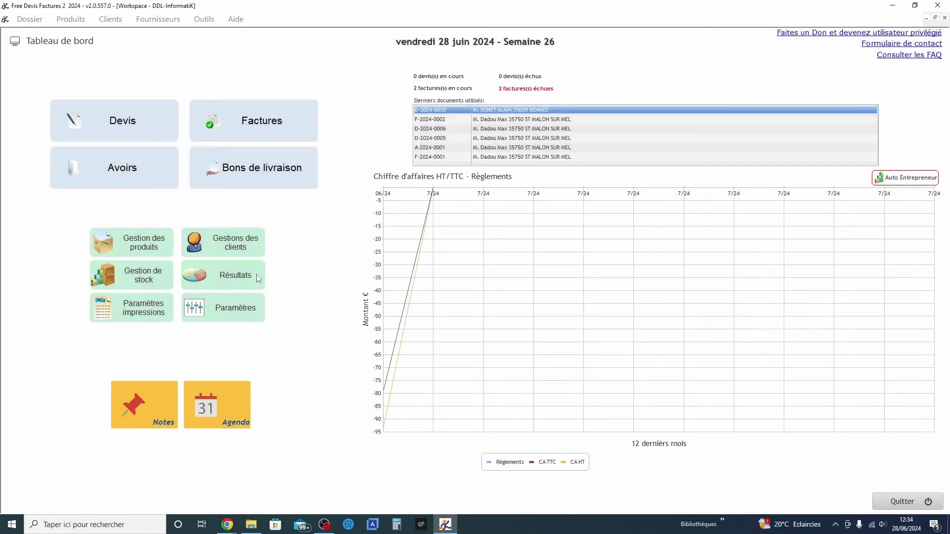
pyautogui.click(243, 313)
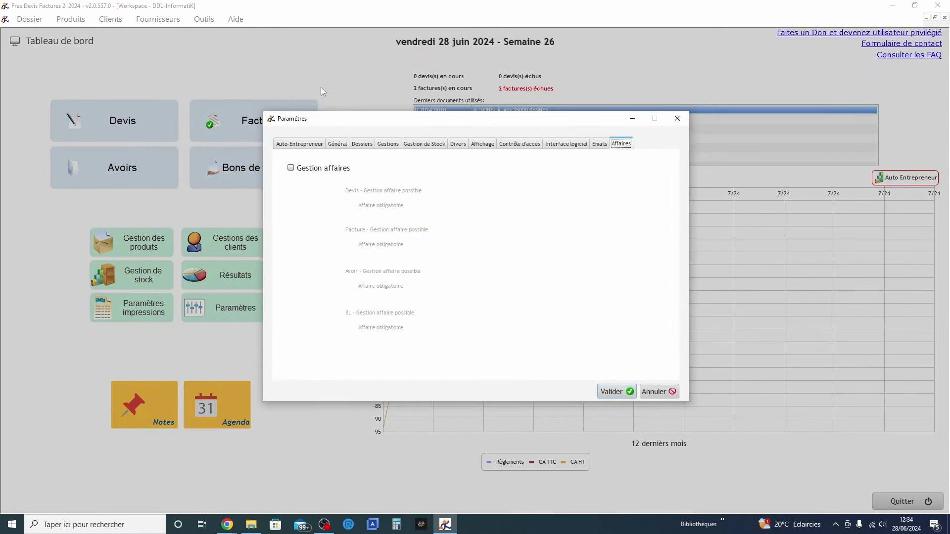
pyautogui.click(301, 144)
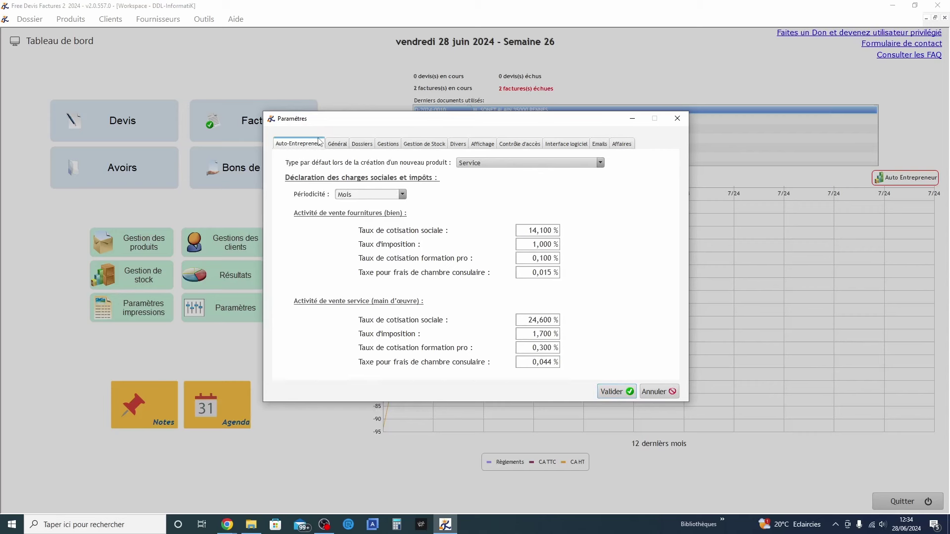
pyautogui.click(479, 165)
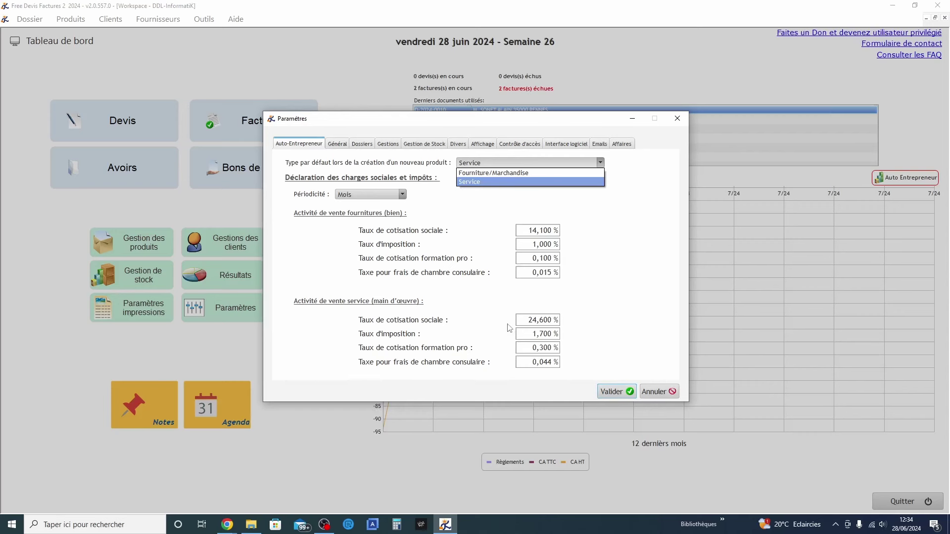
pyautogui.click(392, 199)
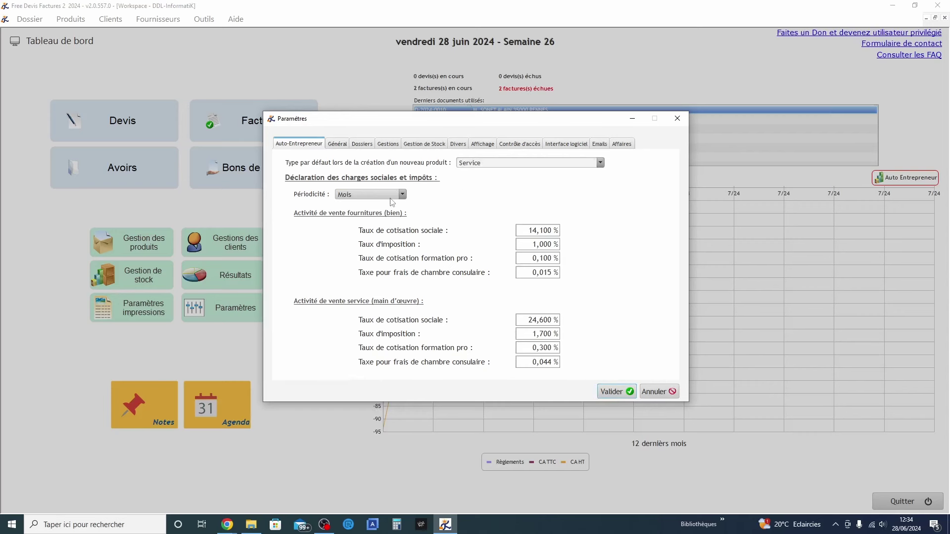
pyautogui.click(401, 195)
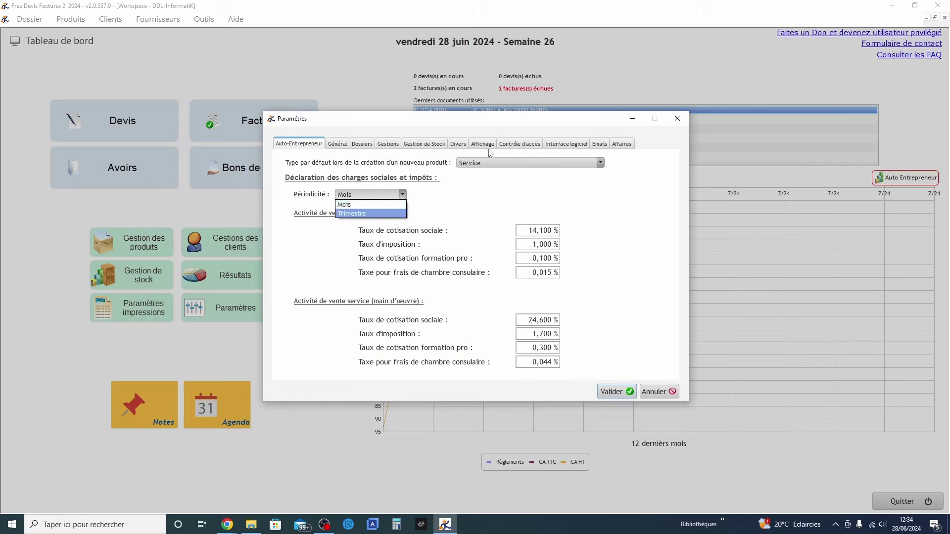
pyautogui.click(350, 144)
pyautogui.click(349, 144)
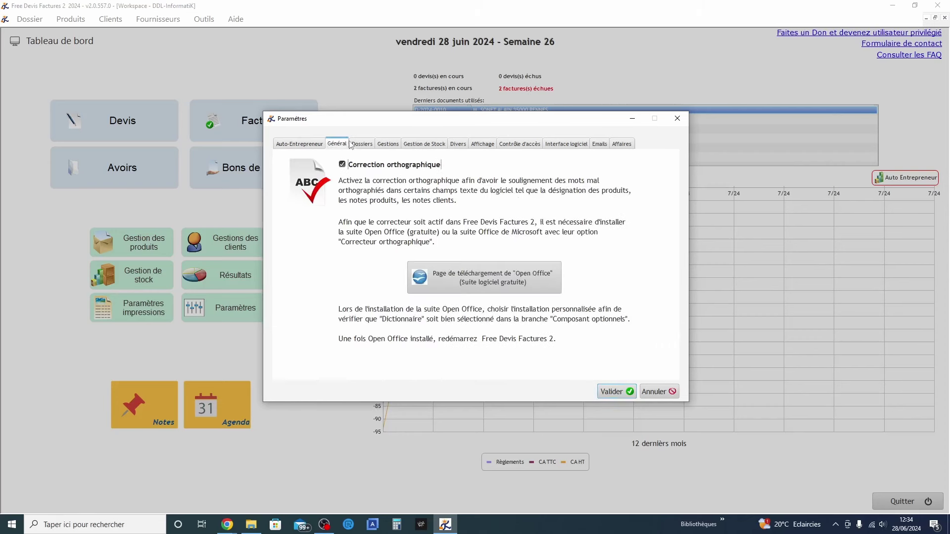
# Browse the Dossiers through Affaires settings tabs, including Emails and Contrôle d'accès, then Valider
pyautogui.click(359, 144)
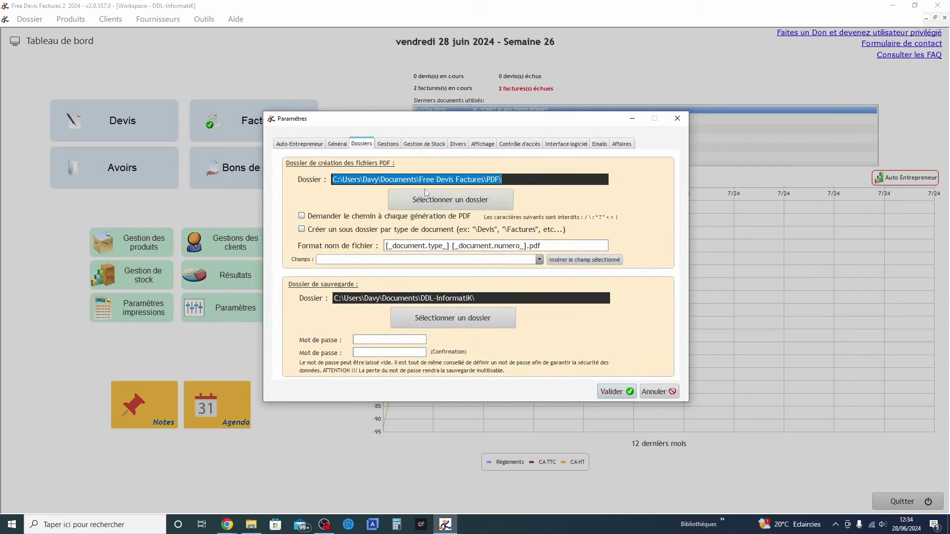
pyautogui.click(391, 145)
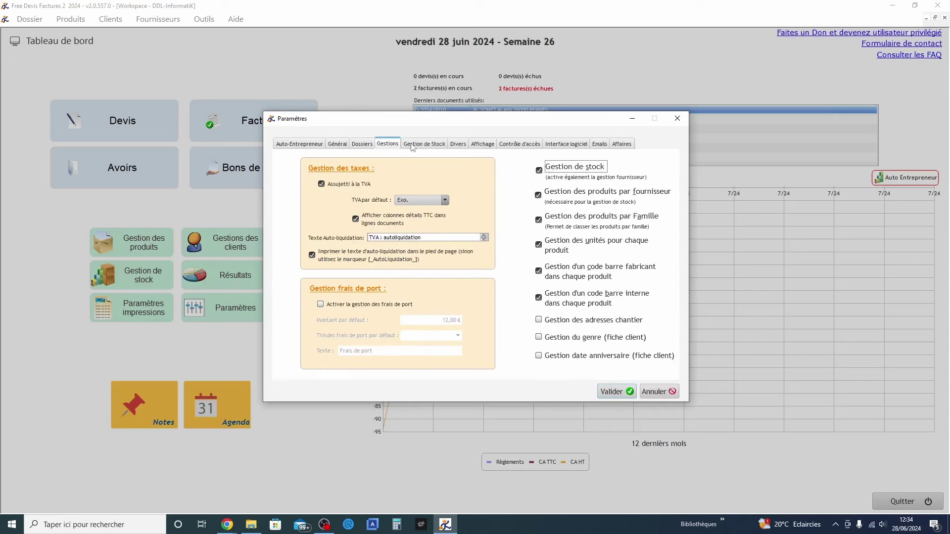
pyautogui.click(412, 144)
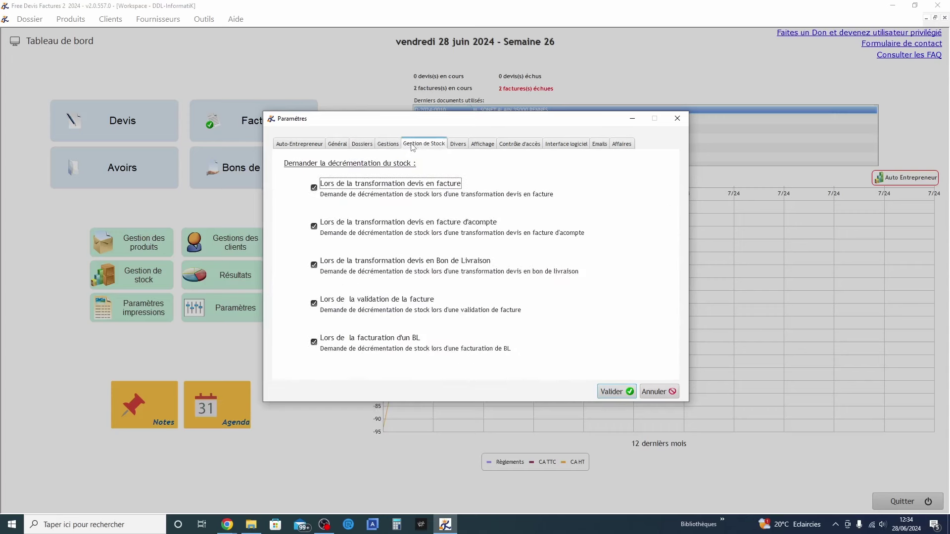
pyautogui.click(456, 143)
pyautogui.click(484, 143)
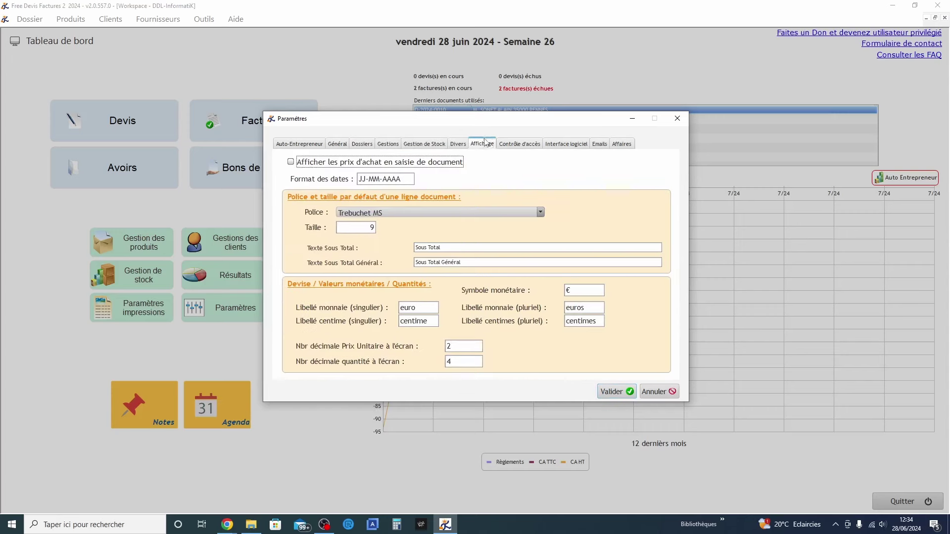
pyautogui.click(515, 144)
pyautogui.click(565, 147)
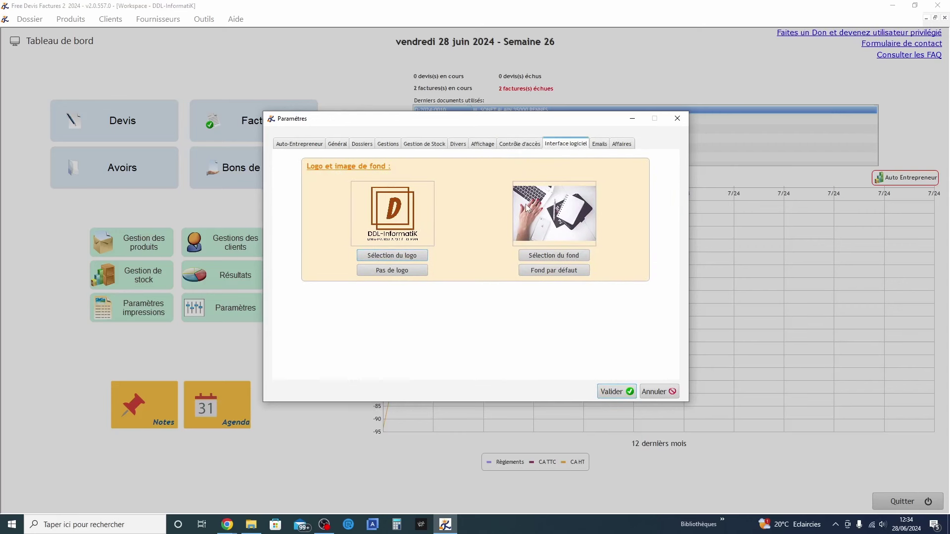
pyautogui.click(600, 144)
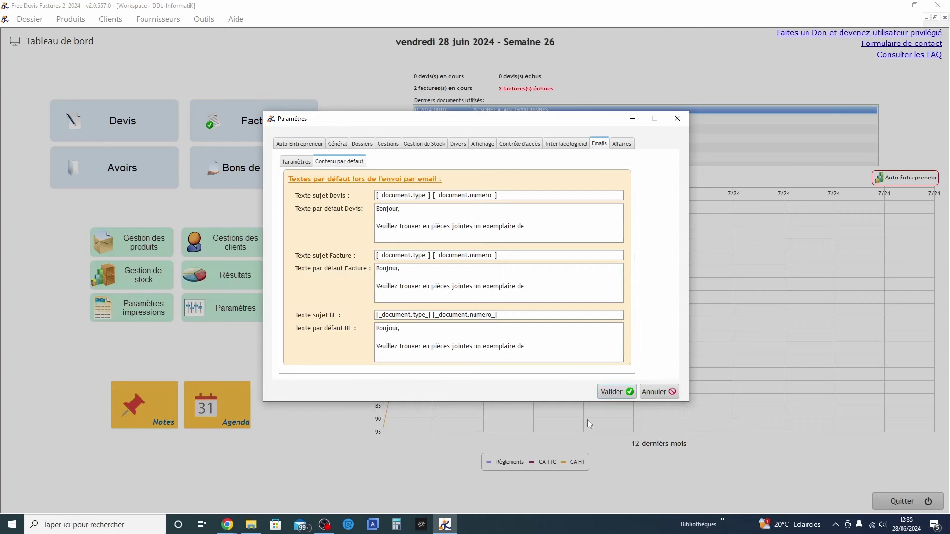
pyautogui.click(622, 144)
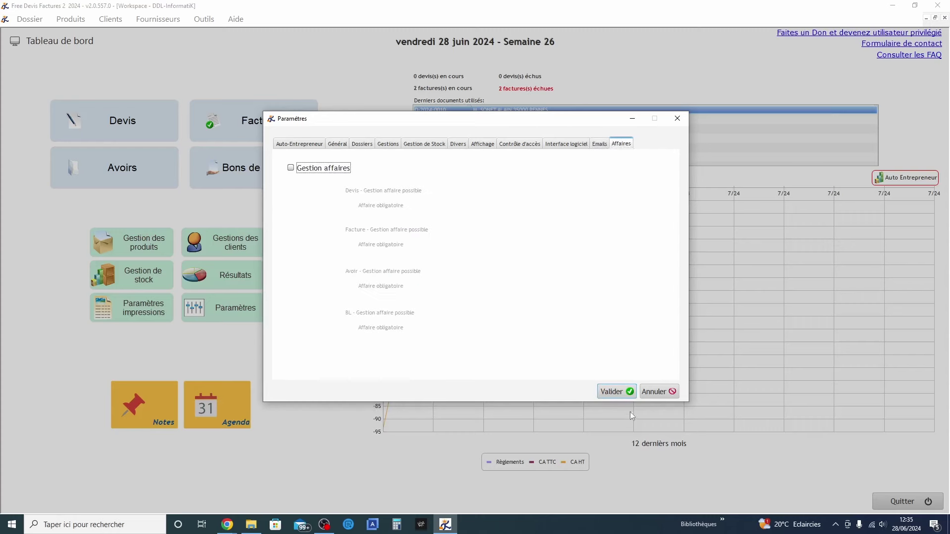
pyautogui.click(616, 391)
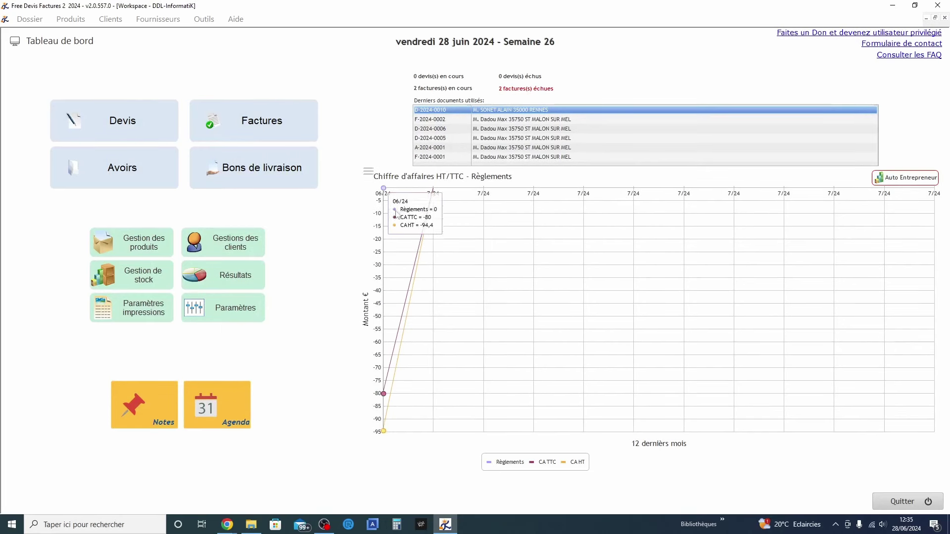
pyautogui.moveTo(404, 396)
pyautogui.rightClick(516, 356)
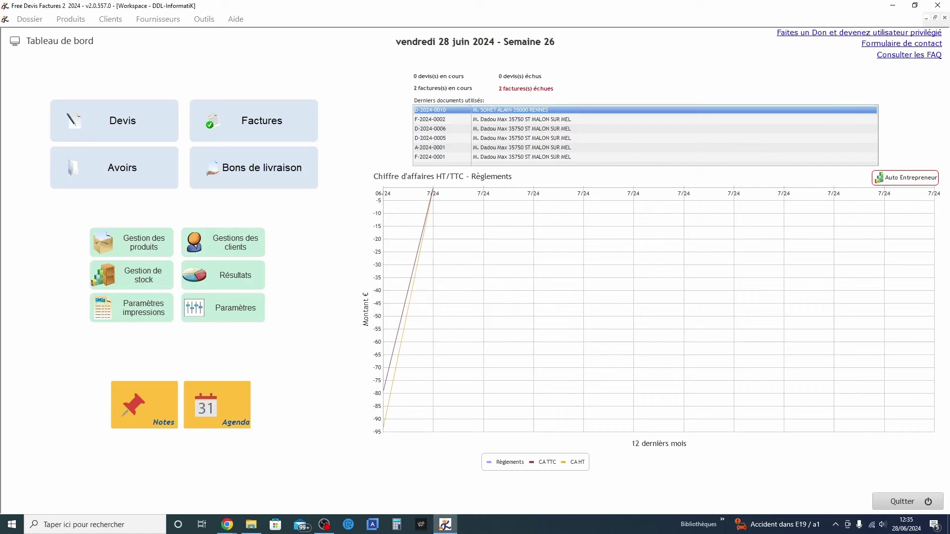
pyautogui.click(897, 503)
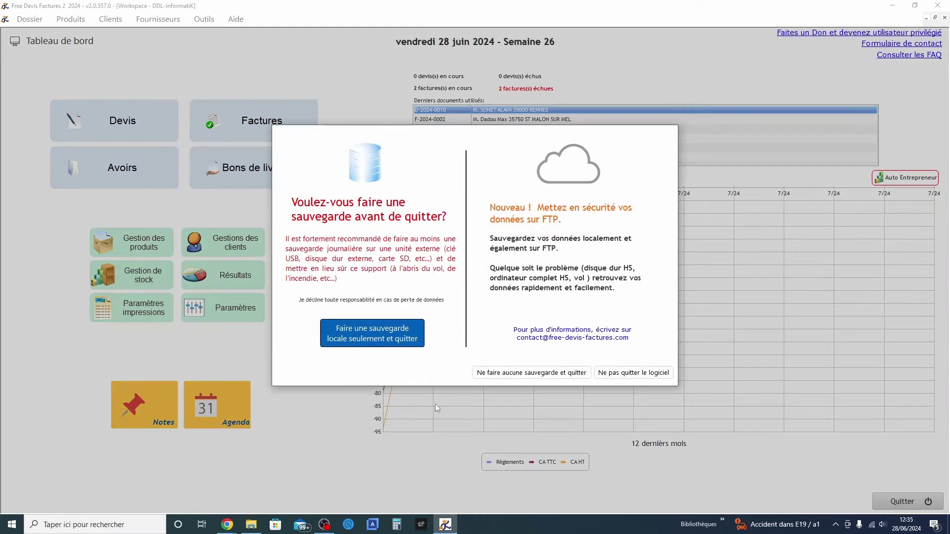
pyautogui.click(353, 335)
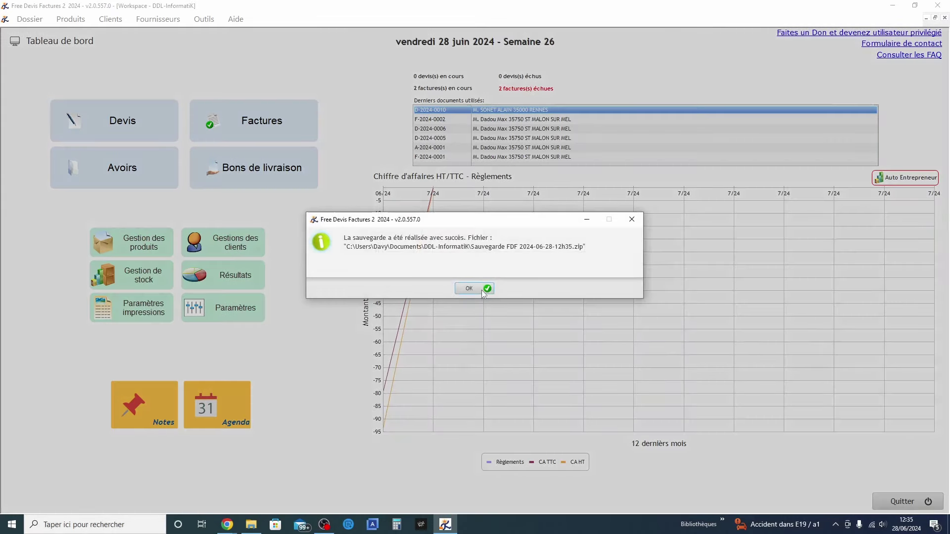
pyautogui.click(483, 291)
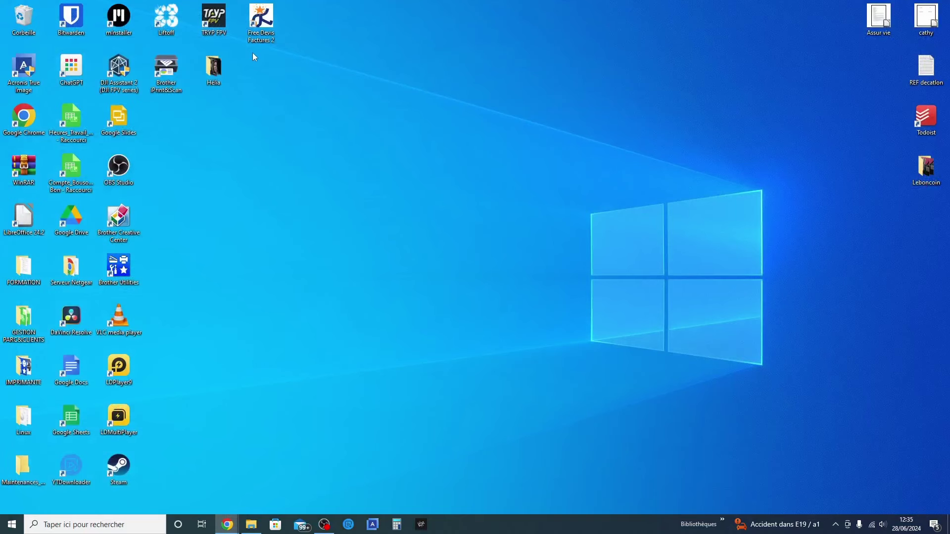
pyautogui.doubleClick(263, 24)
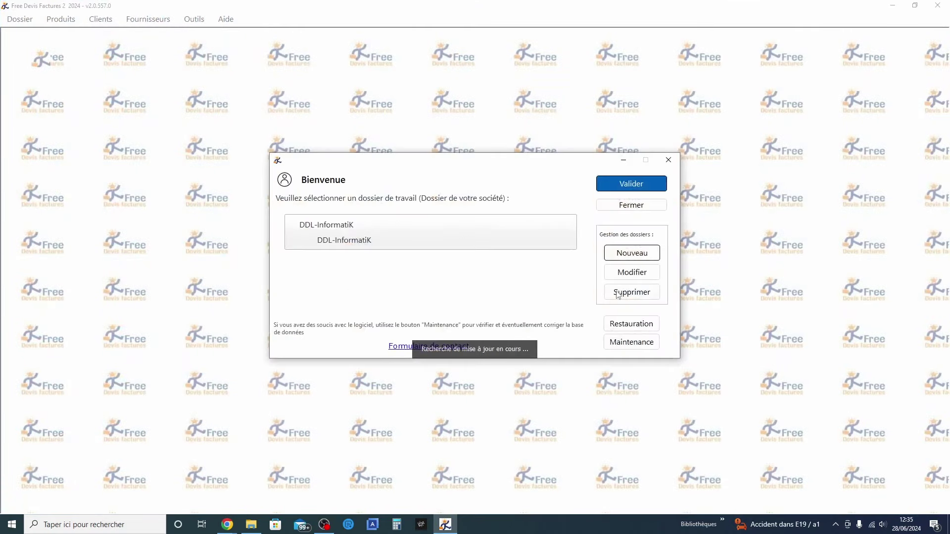
pyautogui.click(622, 327)
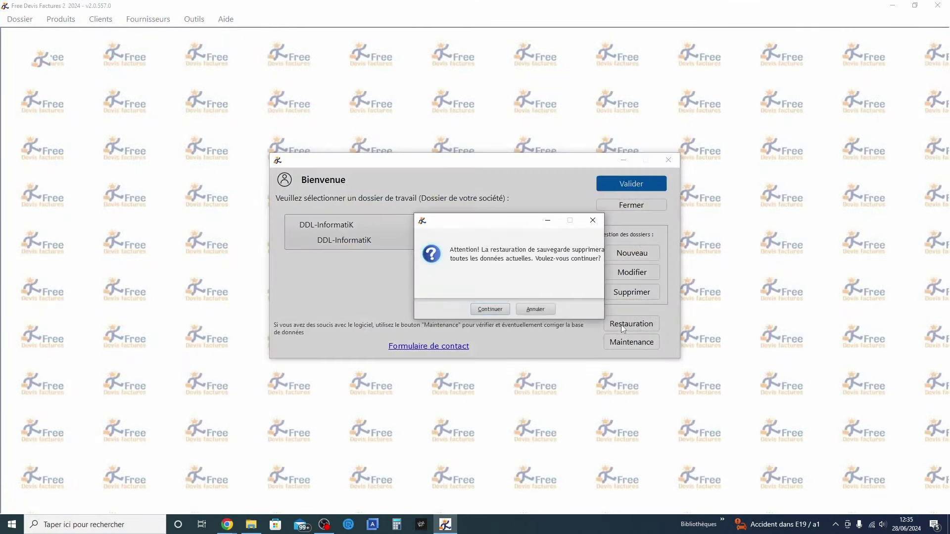
pyautogui.click(497, 314)
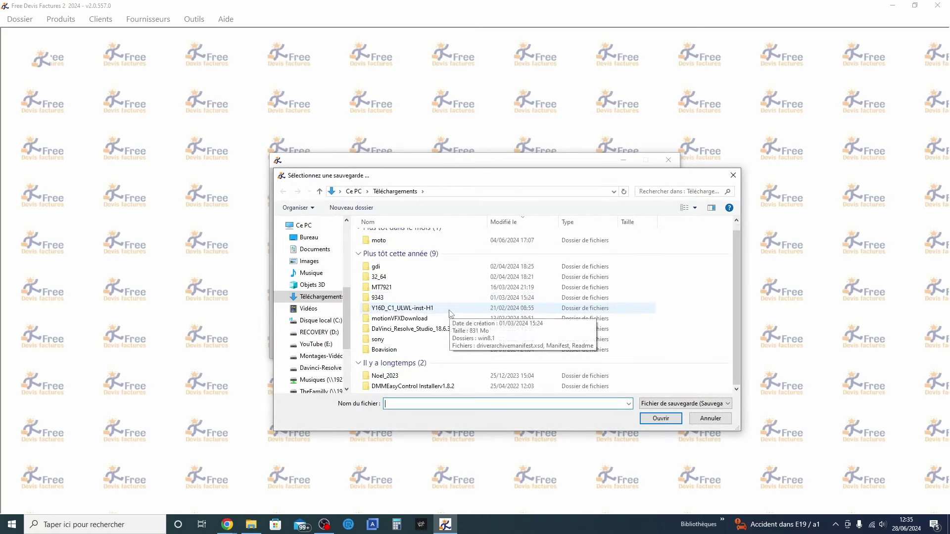
pyautogui.click(318, 249)
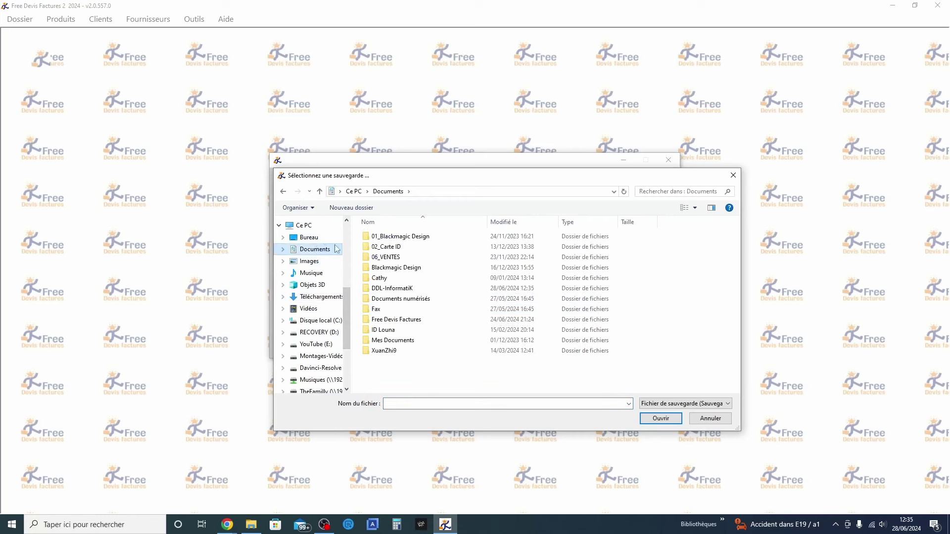
pyautogui.doubleClick(421, 288)
pyautogui.scroll(-1, 454, 337)
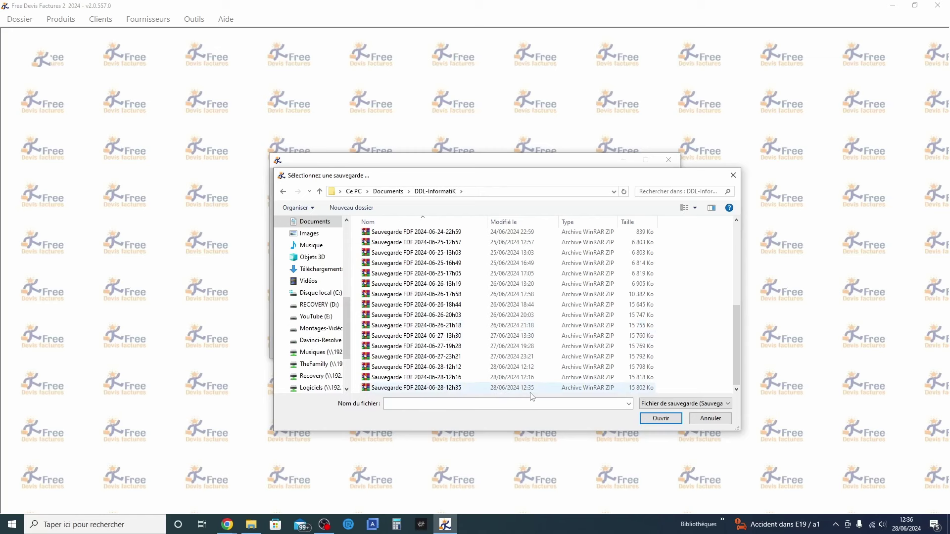
pyautogui.doubleClick(516, 385)
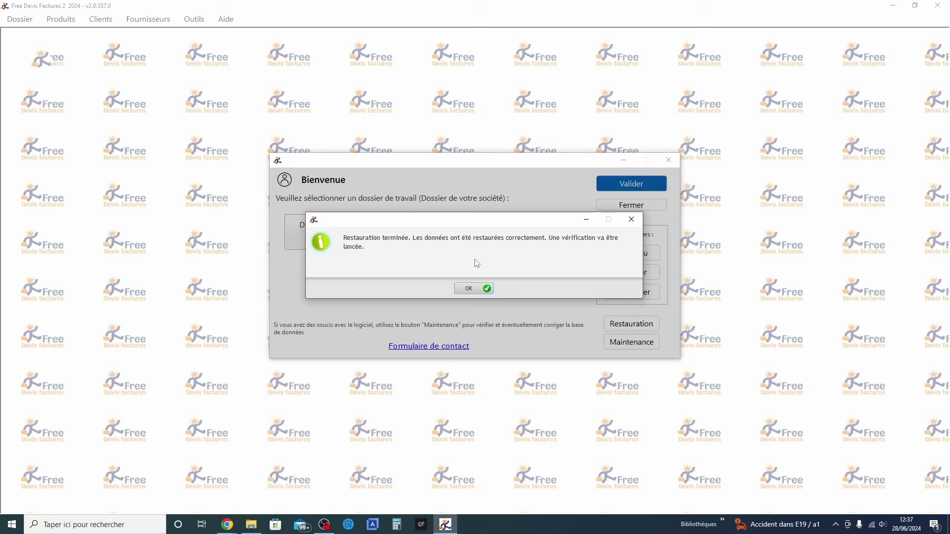
# Acknowledge the restore, let the index check finish with no errors, and open the DDL-InformatiK workspace
pyautogui.click(473, 292)
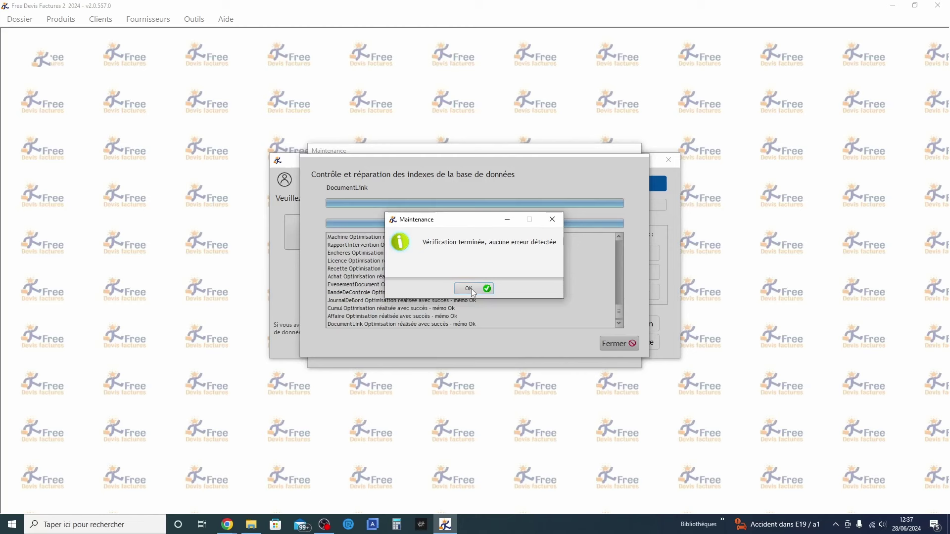
pyautogui.click(471, 289)
pyautogui.press('Return')
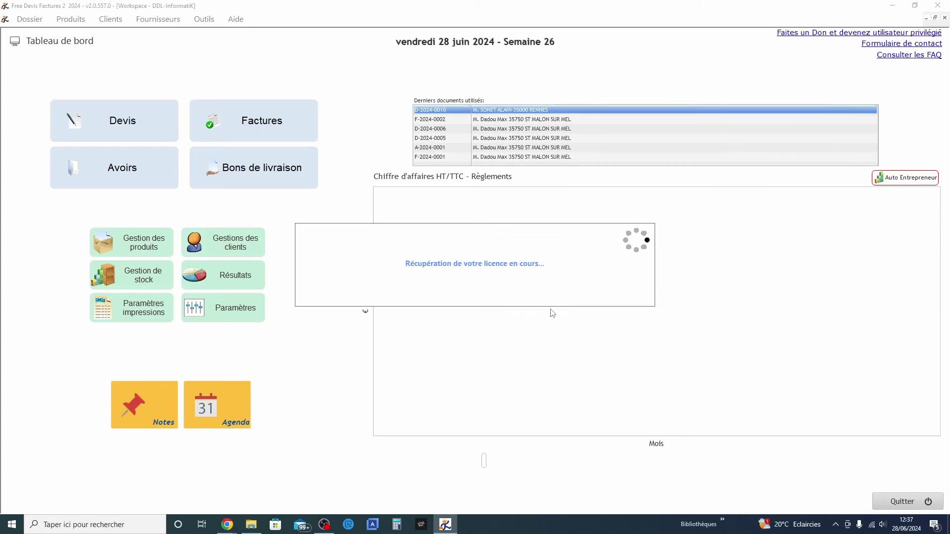
# Open Aide > A Propos to view the software's version details
pyautogui.click(235, 18)
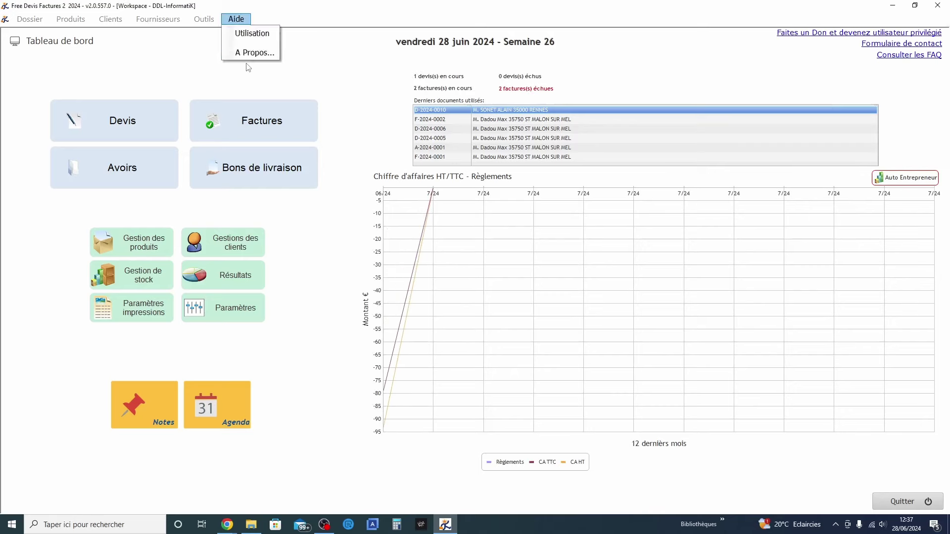
pyautogui.click(248, 52)
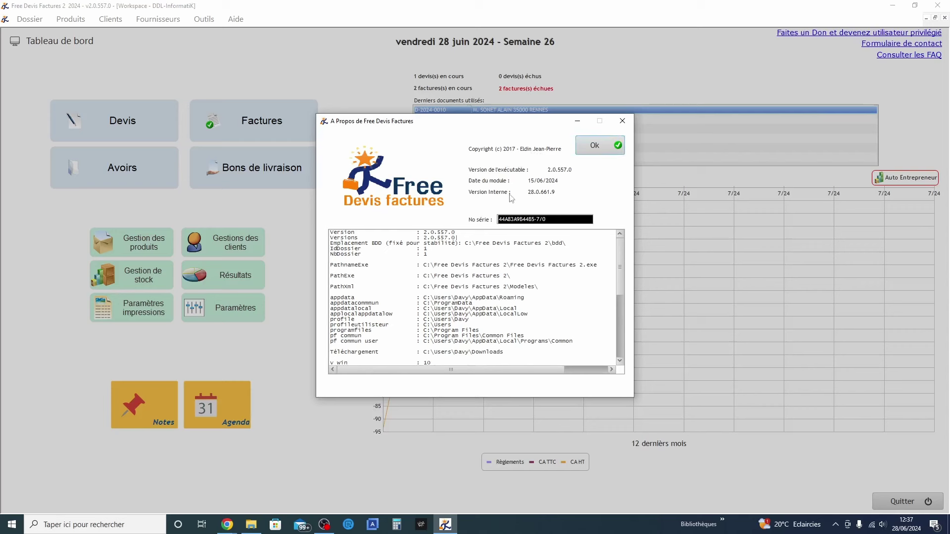
pyautogui.moveTo(619, 259); pyautogui.dragTo(619, 278)
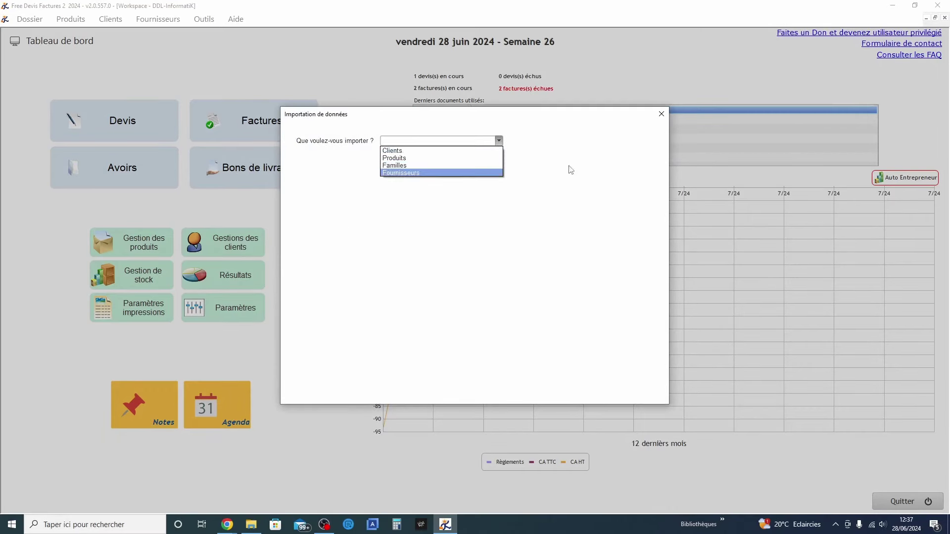
# Close Importation de données without importing and open Outils > Paramètres impressions
pyautogui.click(660, 117)
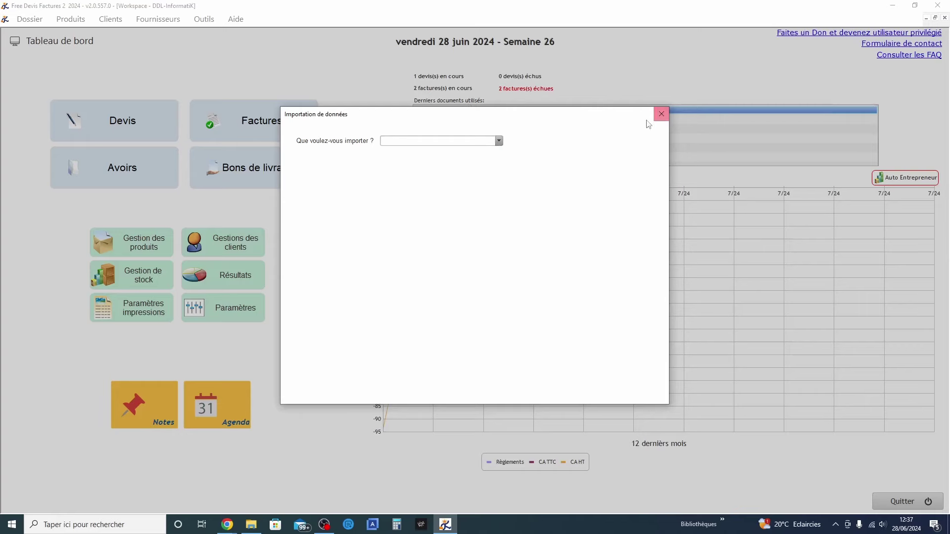
pyautogui.click(658, 117)
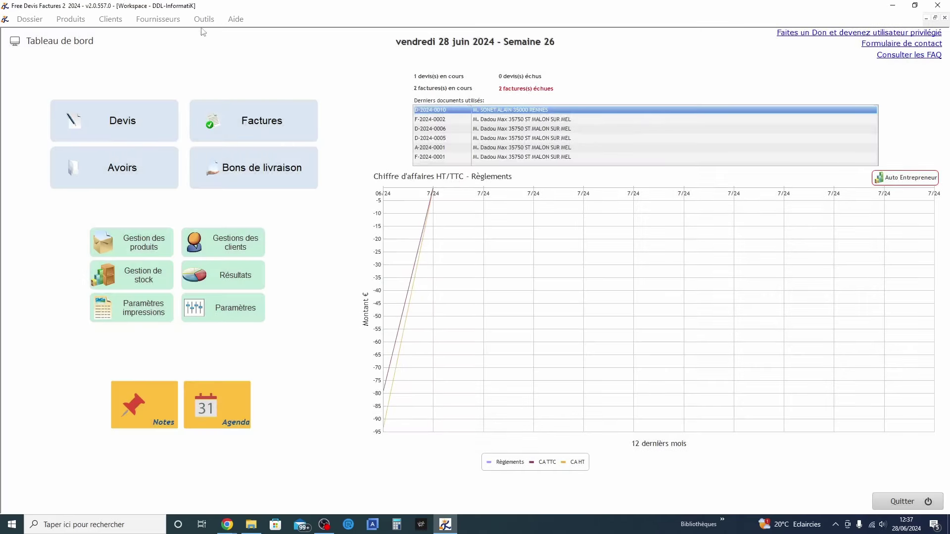
pyautogui.click(204, 19)
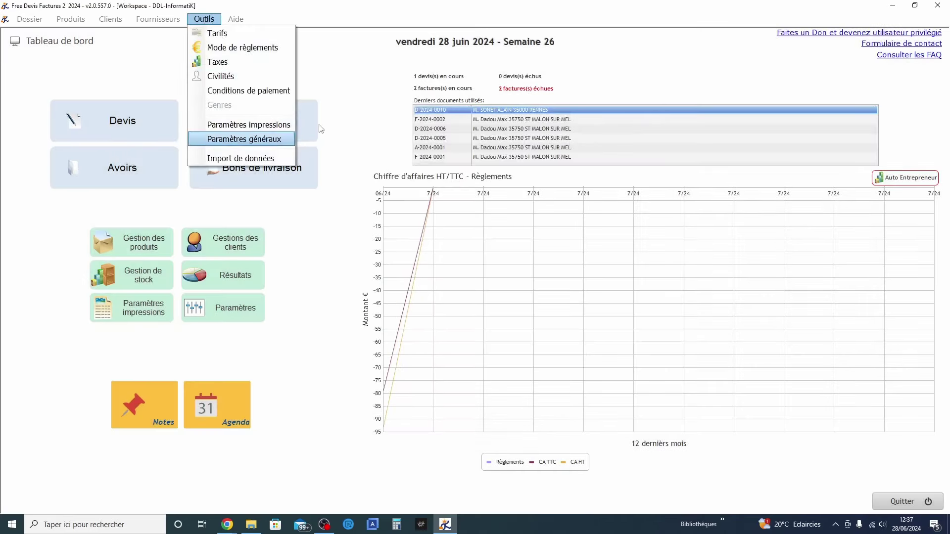
pyautogui.click(247, 126)
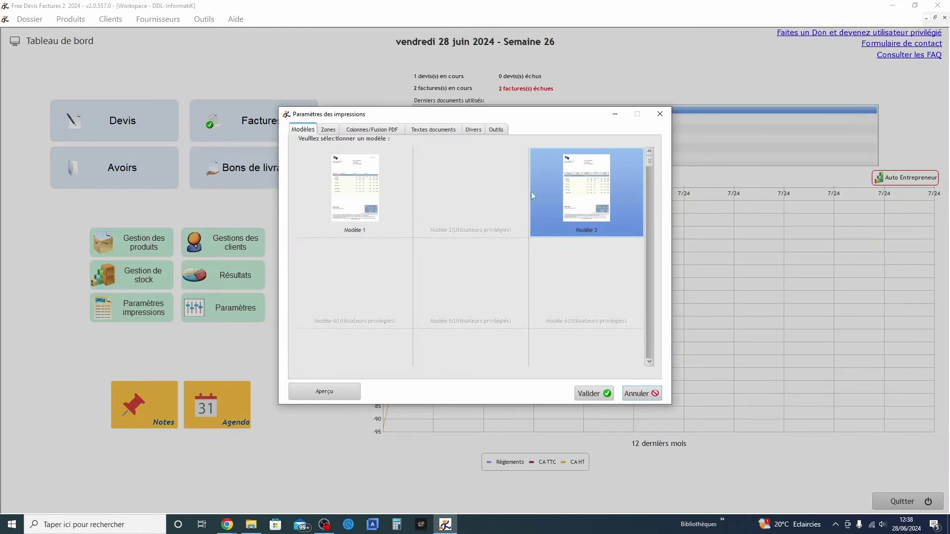
# Review the Zones, Colonnes/Fusion PDF, Textes documents and Divers print settings sections
pyautogui.click(330, 131)
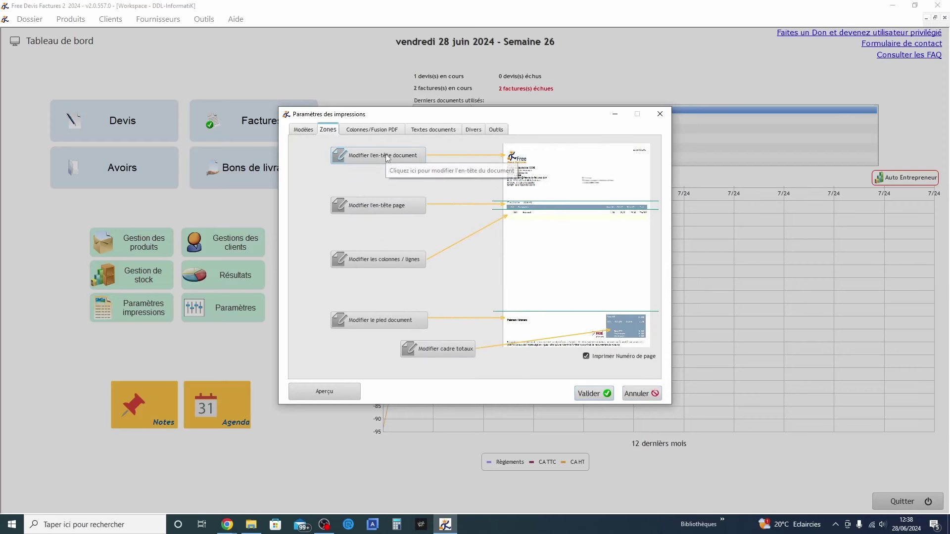
pyautogui.click(370, 130)
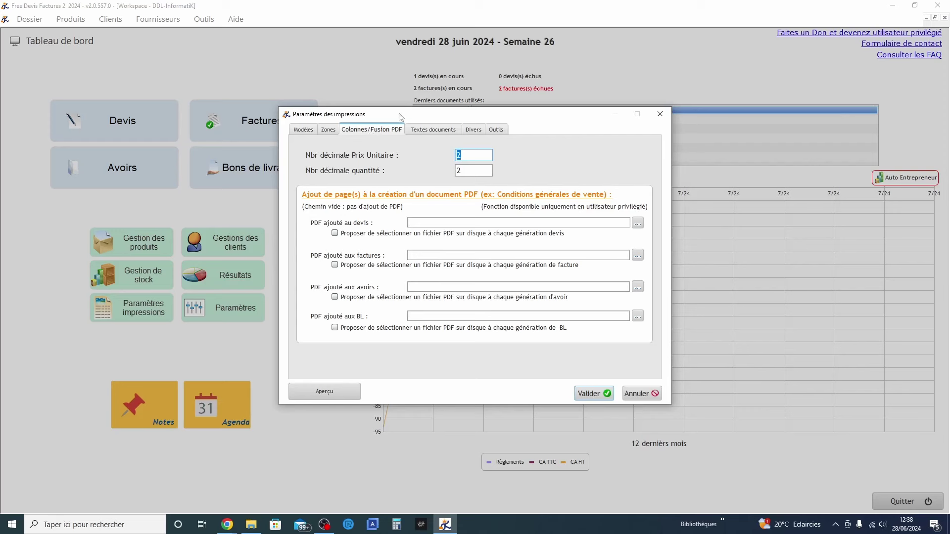
pyautogui.click(436, 130)
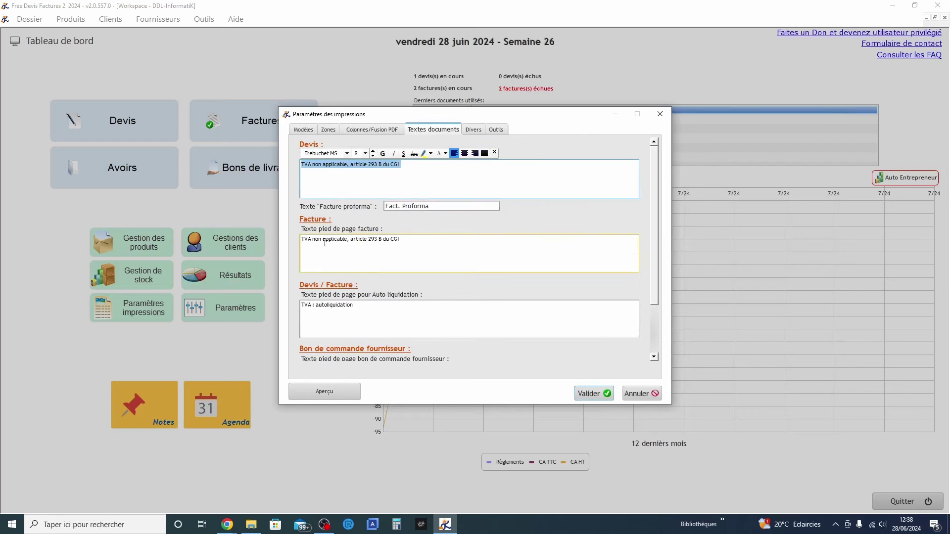
pyautogui.click(472, 130)
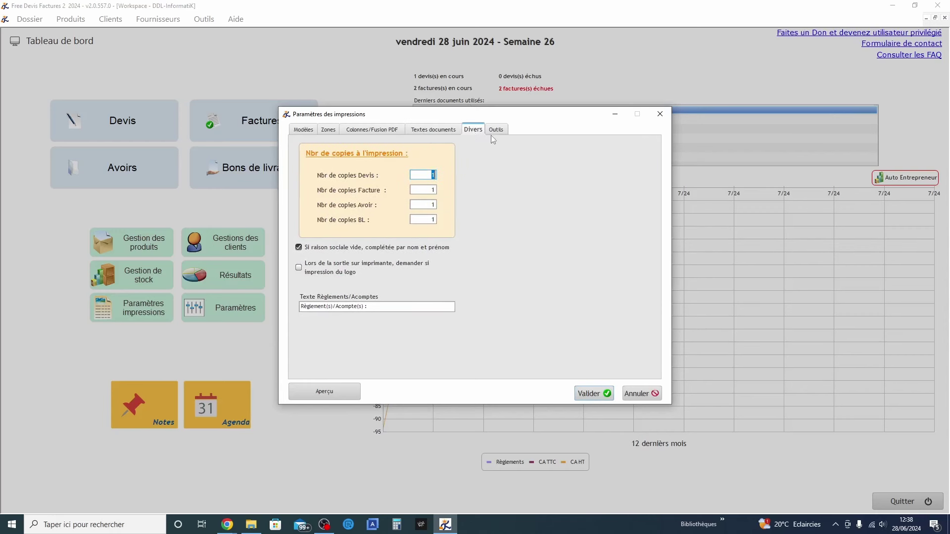
# Cancel the template backup under Outils, then preview sample quote D-2024-0001 in Etat_Document3
pyautogui.click(496, 130)
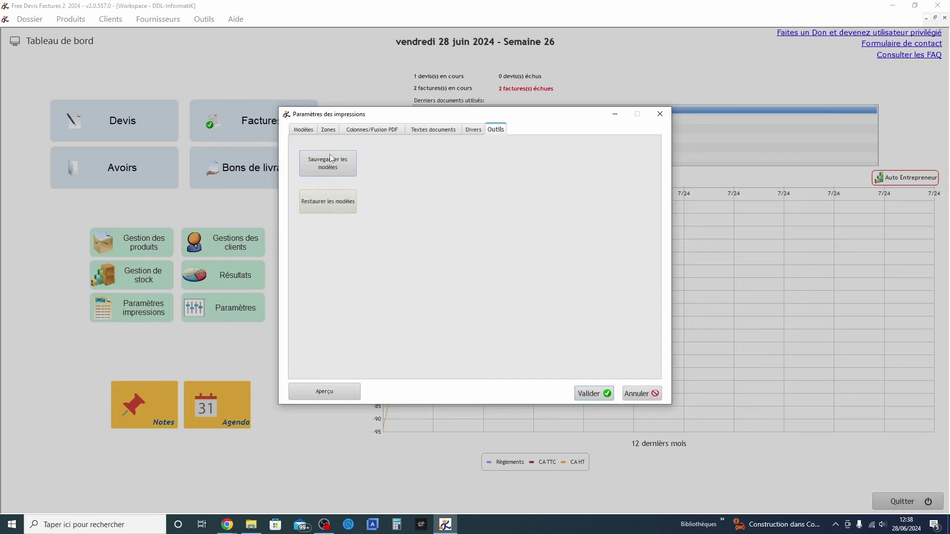
pyautogui.click(331, 158)
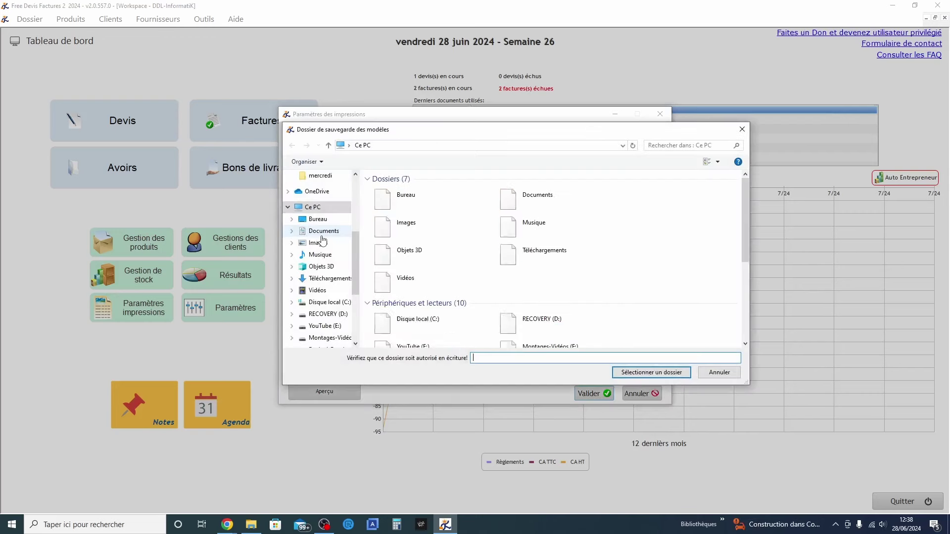
pyautogui.click(720, 373)
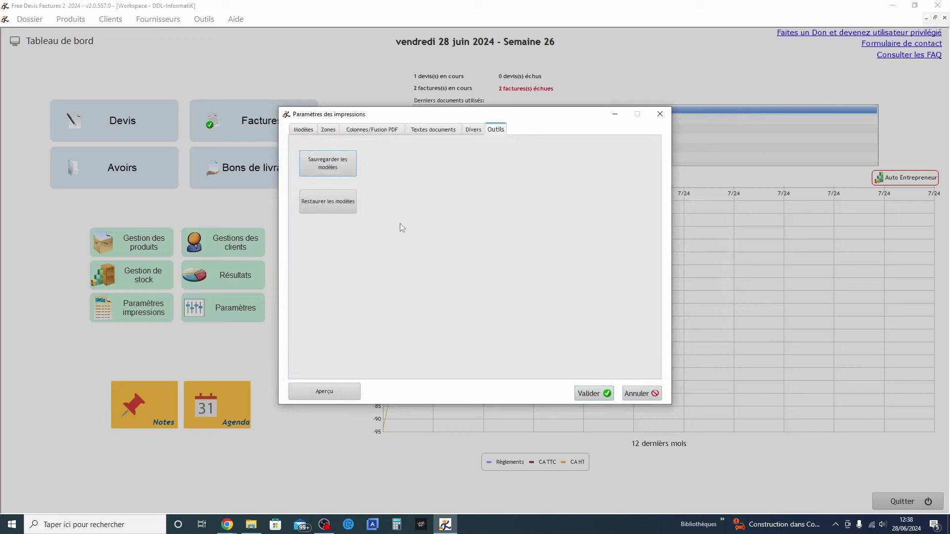
pyautogui.click(333, 394)
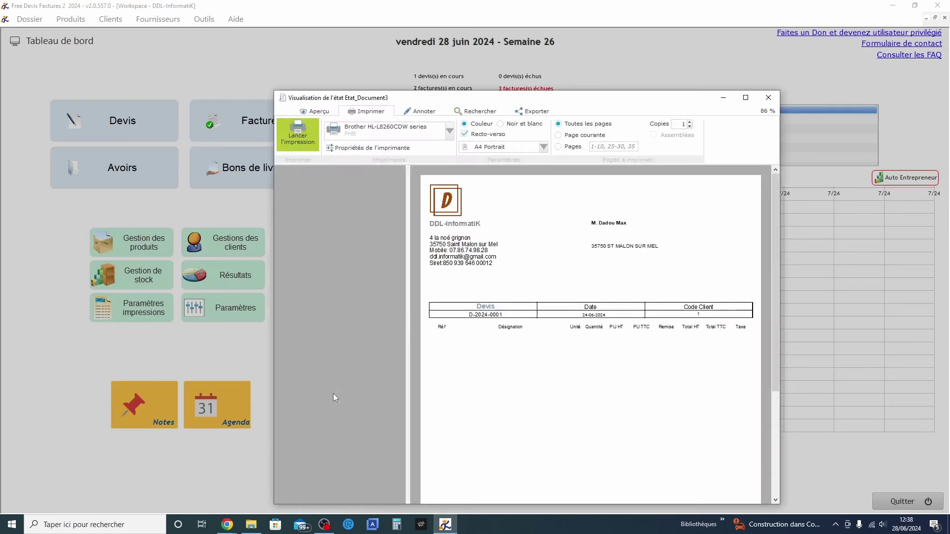
# Look over the previewed D-2024-0001 quote page, then close the Visualisation de l'état window
pyautogui.scroll(-2, 496, 322)
pyautogui.scroll(-1, 496, 321)
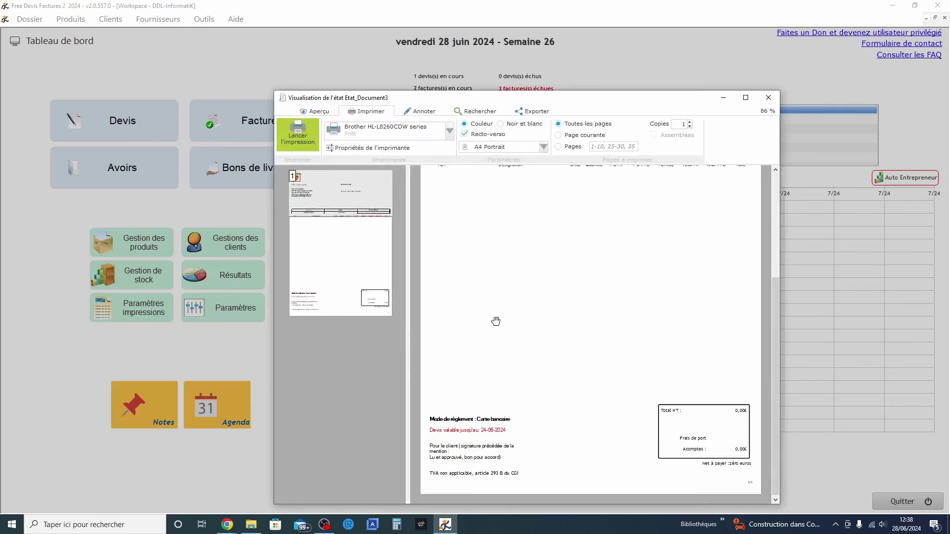
pyautogui.scroll(4, 496, 322)
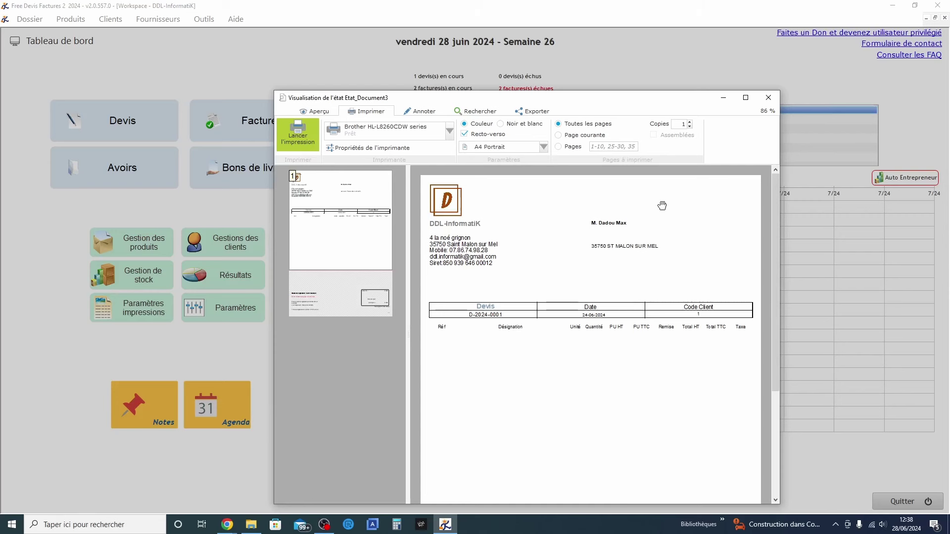
pyautogui.click(768, 97)
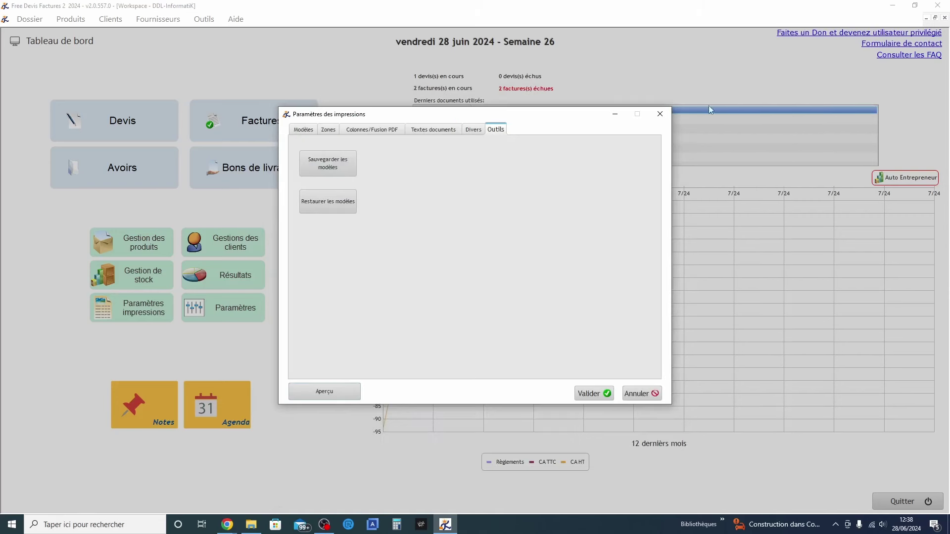
# Validate the Paramètres des impressions window to return to the DDL-InformatiK dashboard
pyautogui.click(594, 394)
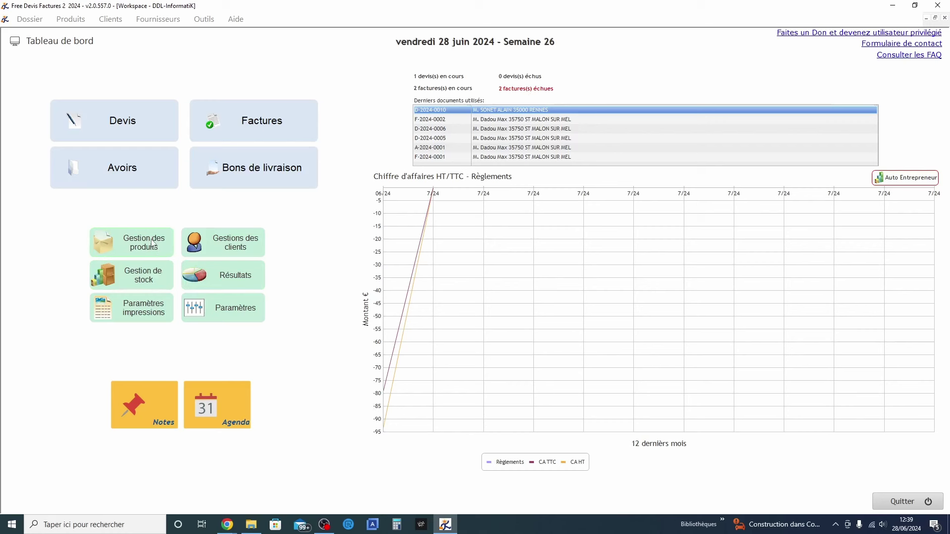
# Check the Informations complémentaires and Divers company details, keep France, and validate
pyautogui.click(47, 19)
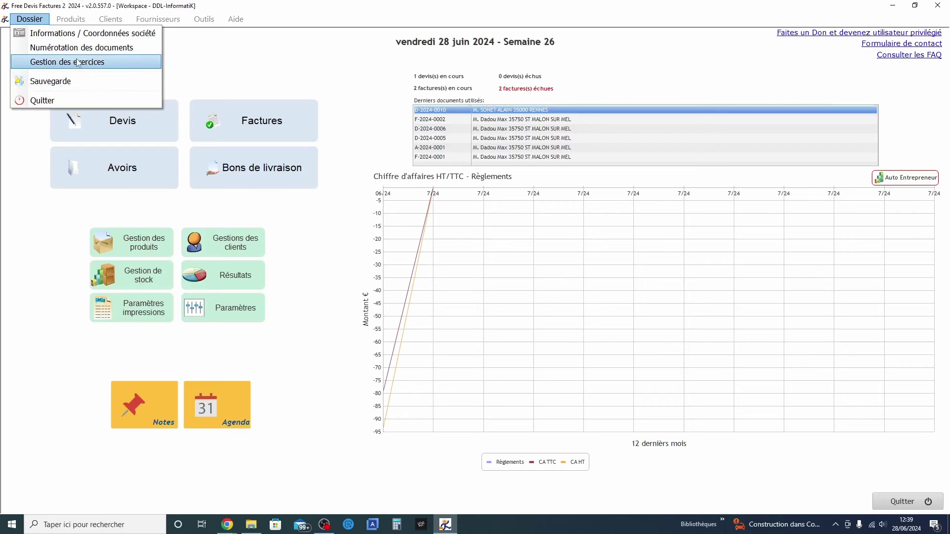
pyautogui.click(92, 35)
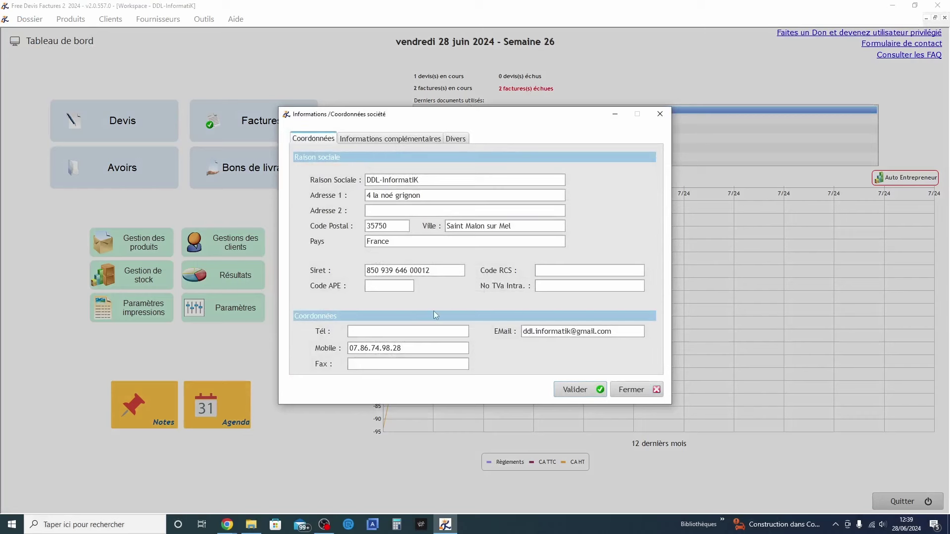
pyautogui.click(381, 138)
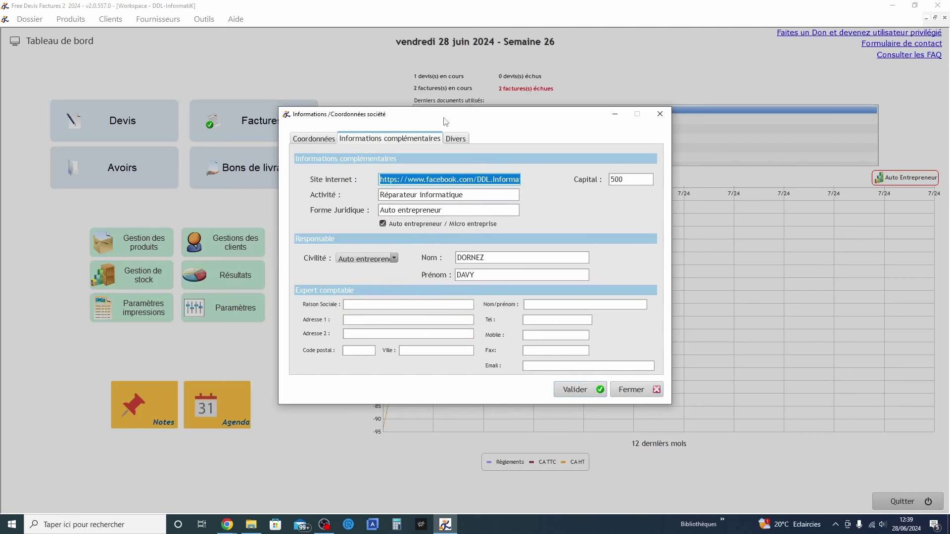
pyautogui.click(457, 138)
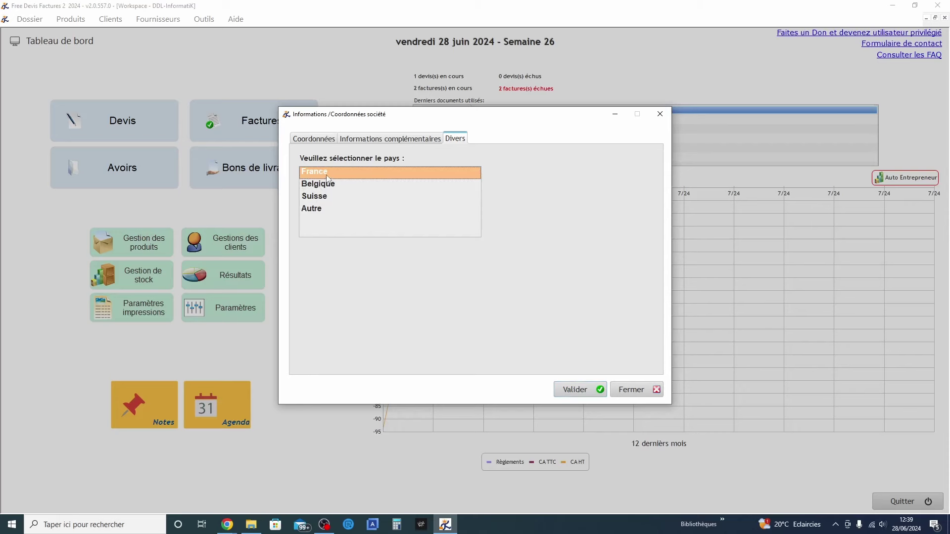
pyautogui.click(584, 390)
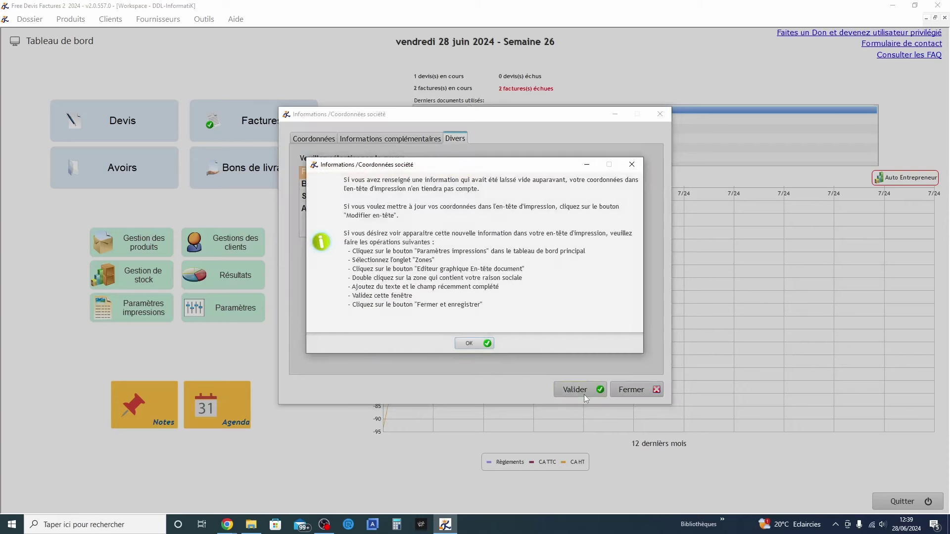
pyautogui.click(470, 349)
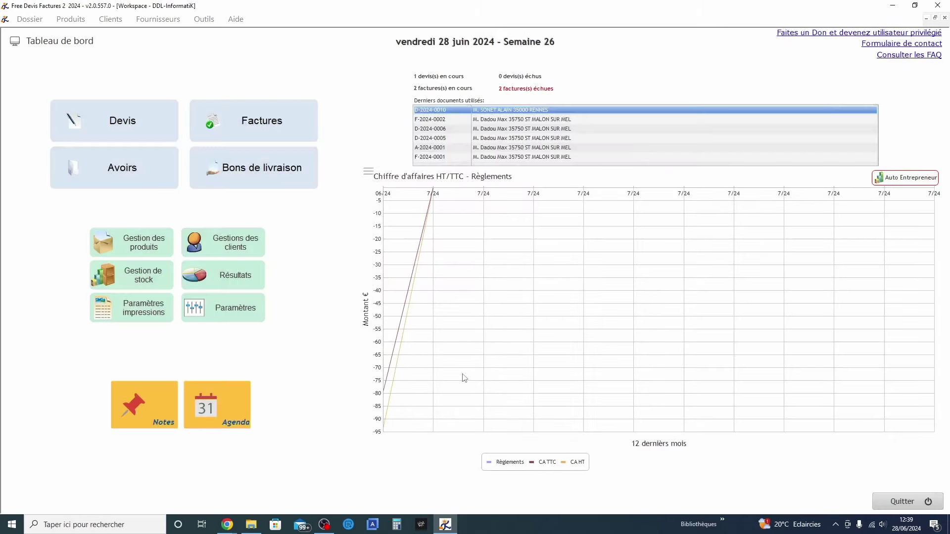